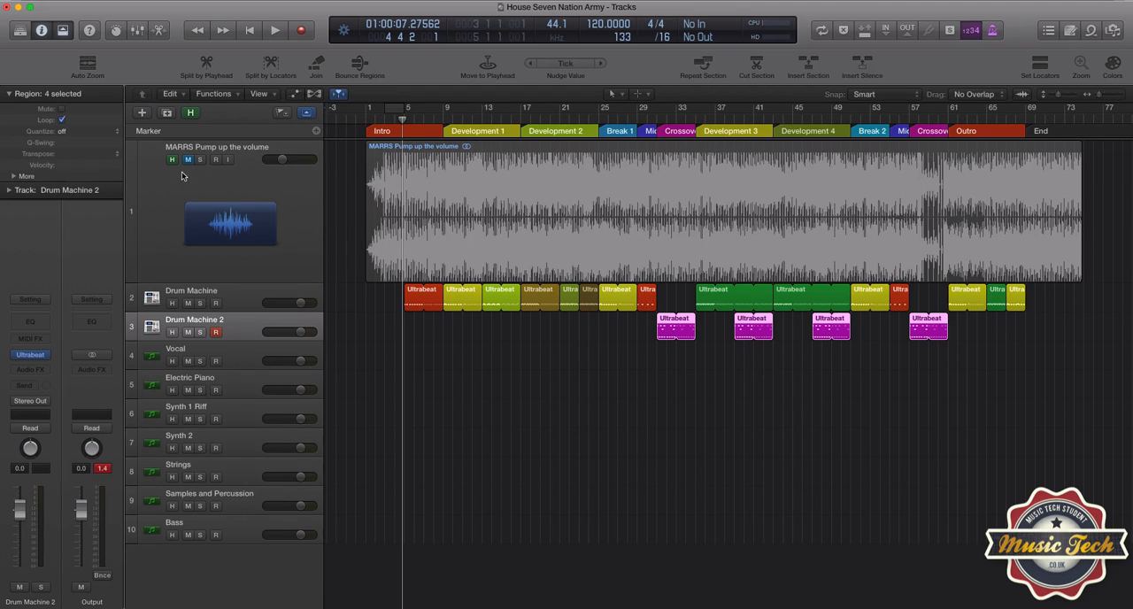
Step: Hide the MARRS Pump up the volume reference track and increase the height of the marker track
left_click(190, 113)
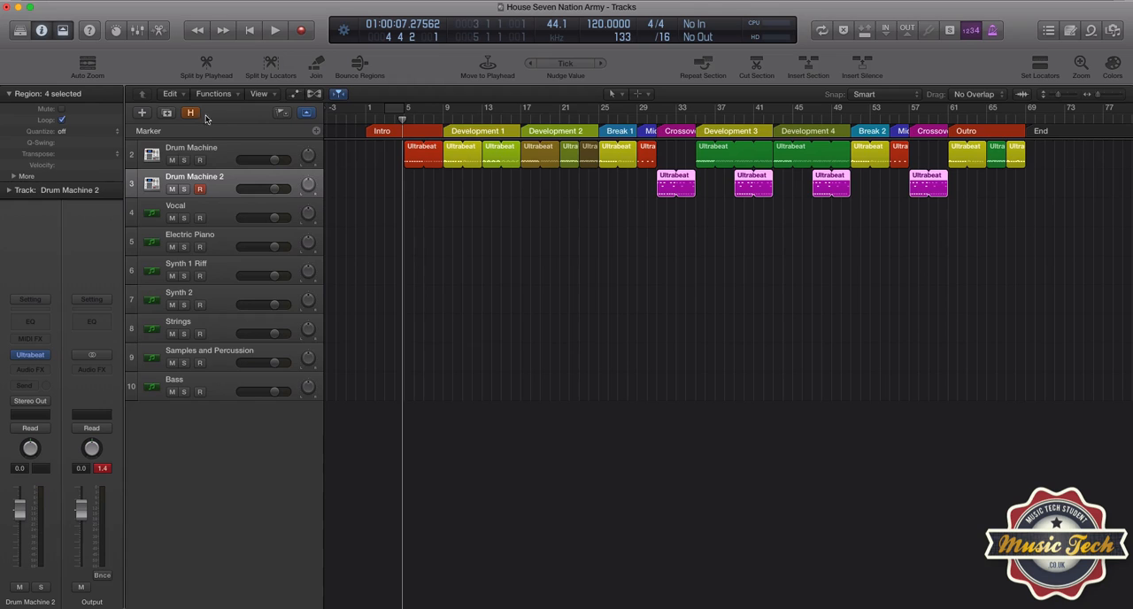
left_click(191, 114)
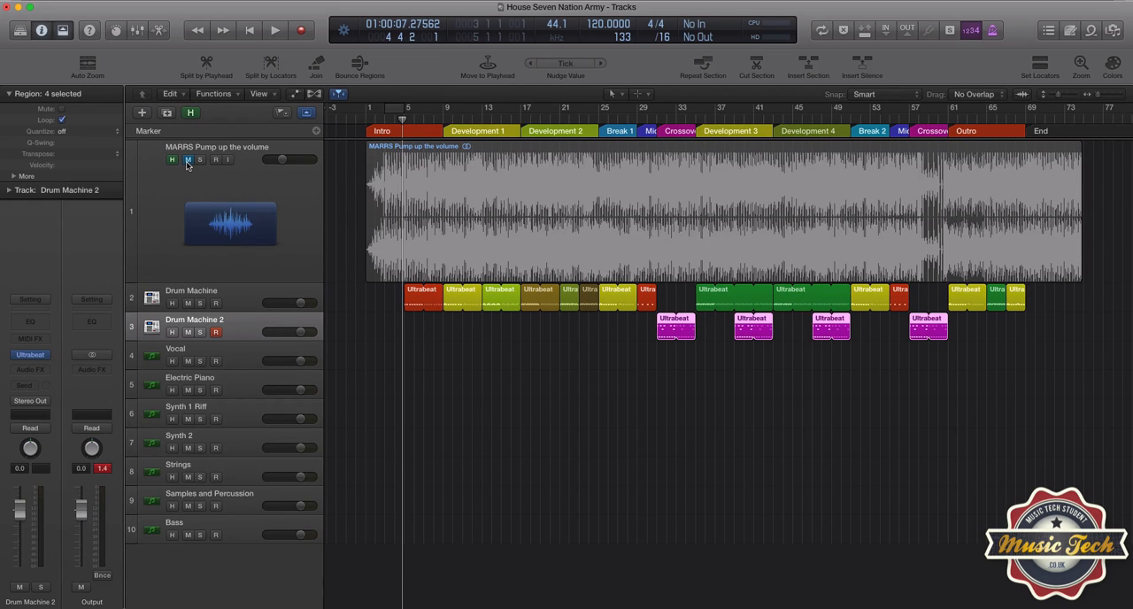
left_click(190, 114)
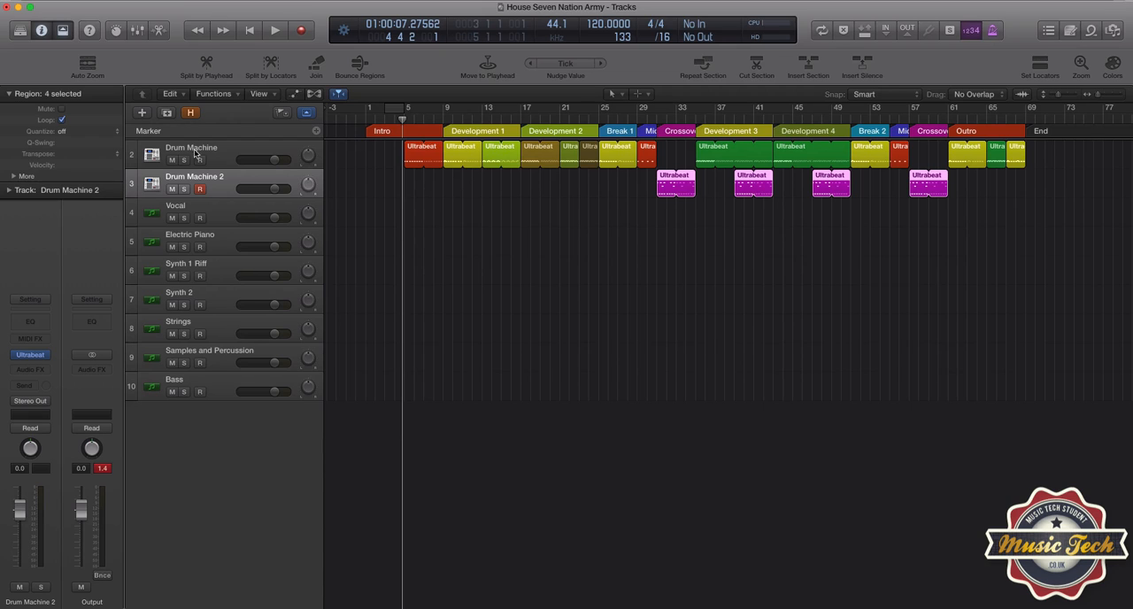
left_click_drag(193, 143, 193, 156)
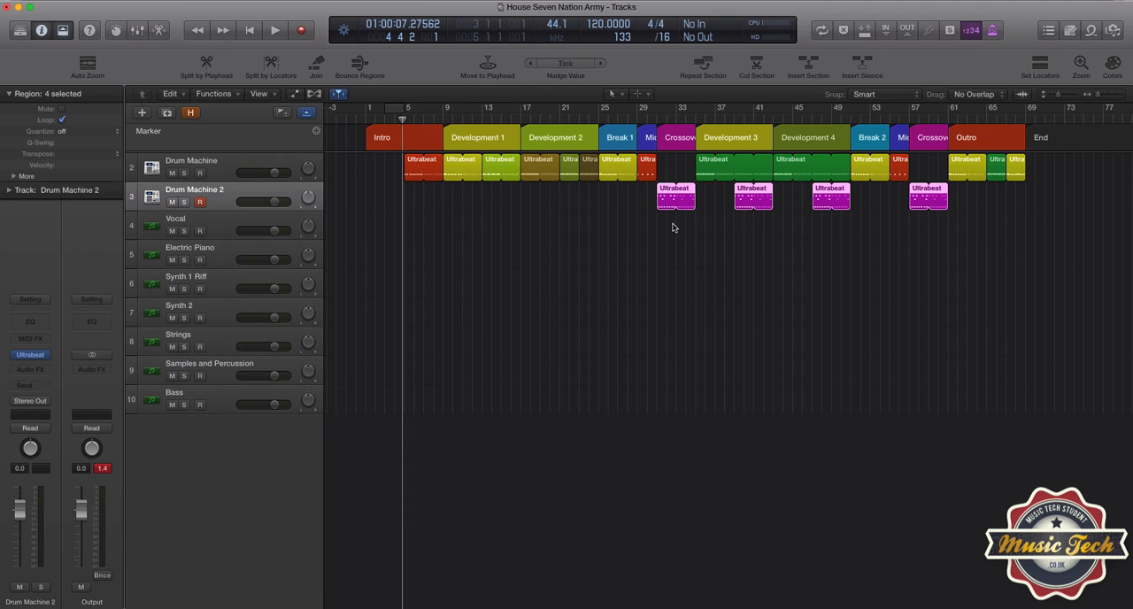
Step: Select the green Ultrabeat region under Development 3, open Drum Machine 2's Ultrabeat and move its window clear of the track list
left_click(705, 171)
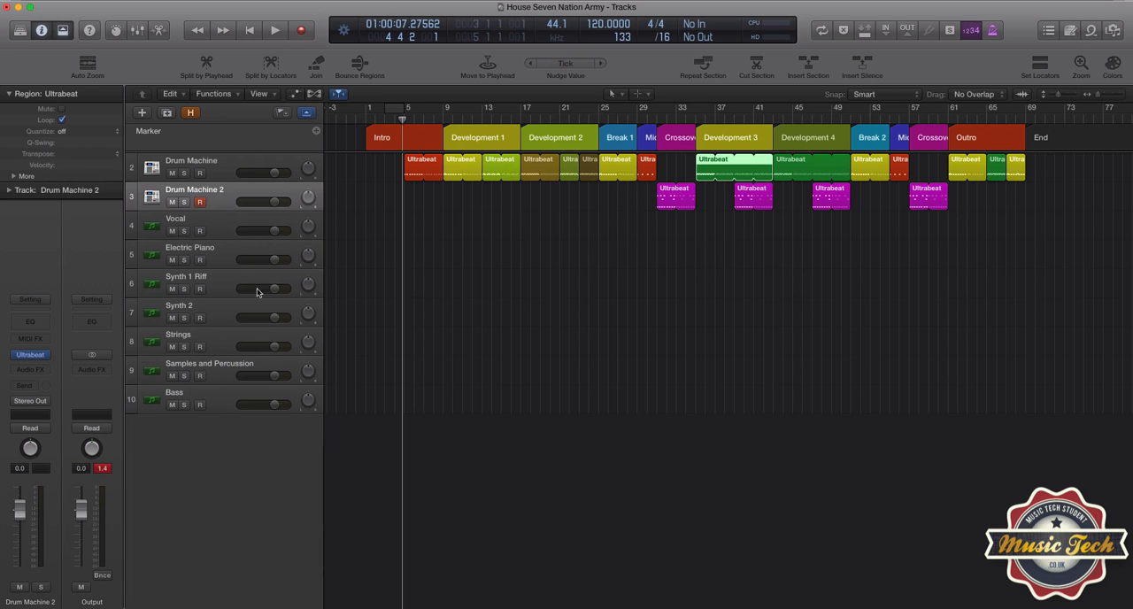
left_click(33, 358)
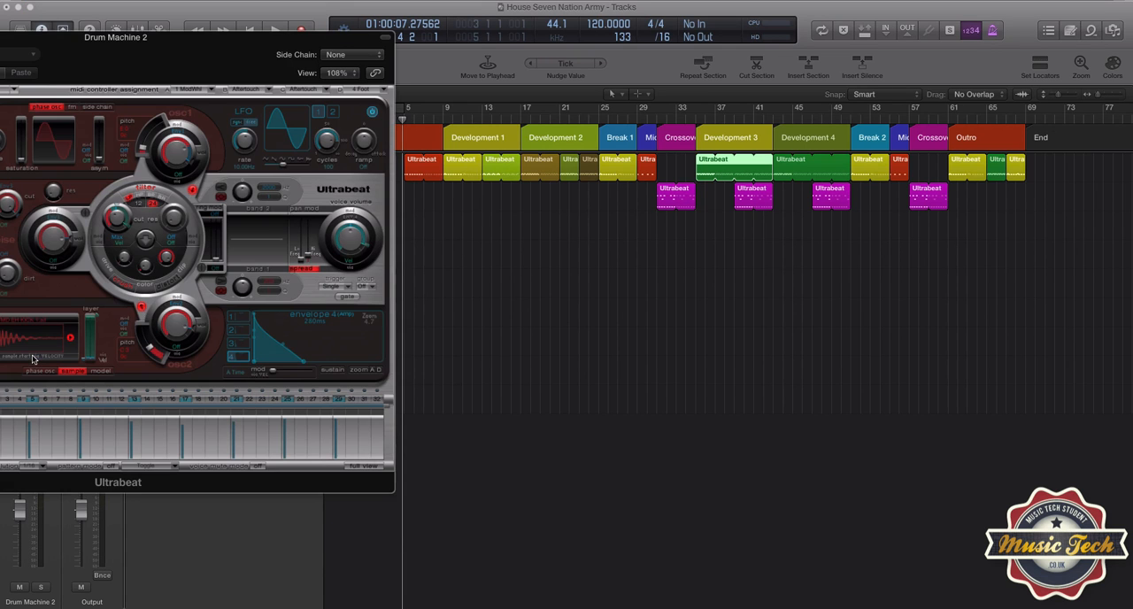
left_click_drag(116, 38, 777, 51)
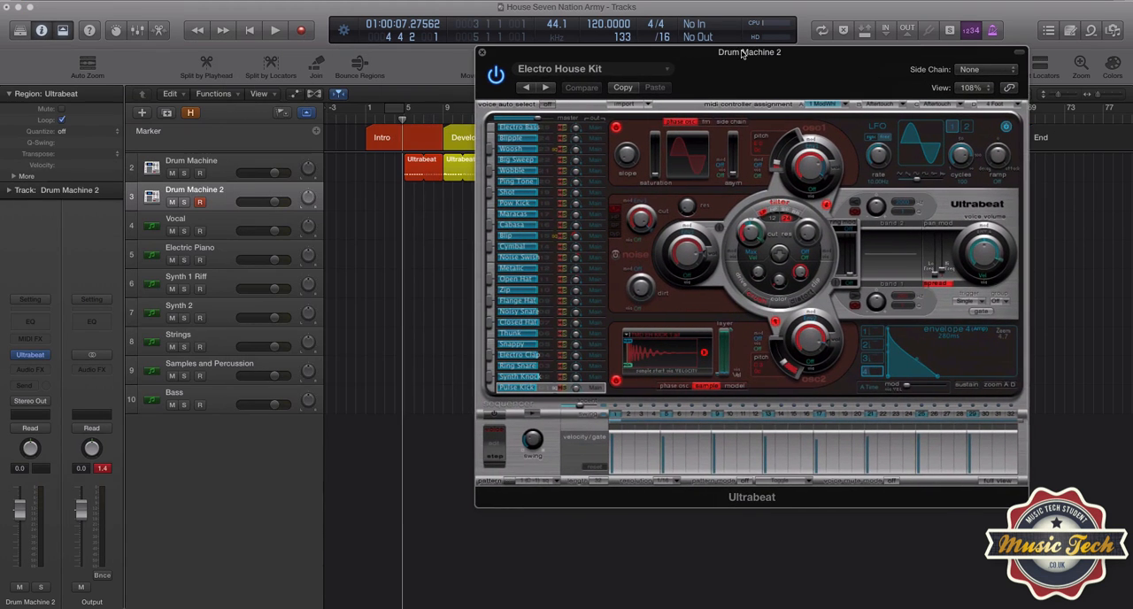
left_click_drag(699, 55, 788, 85)
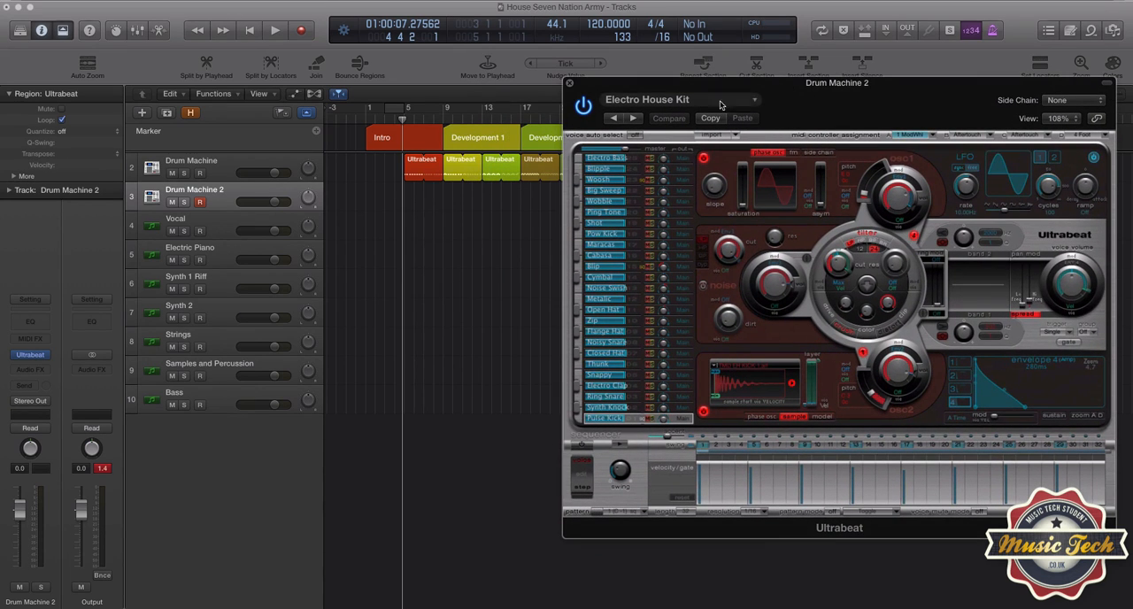
Step: Browse Ultrabeat's Drum Kits presets and choose Electro House Kit
left_click(666, 100)
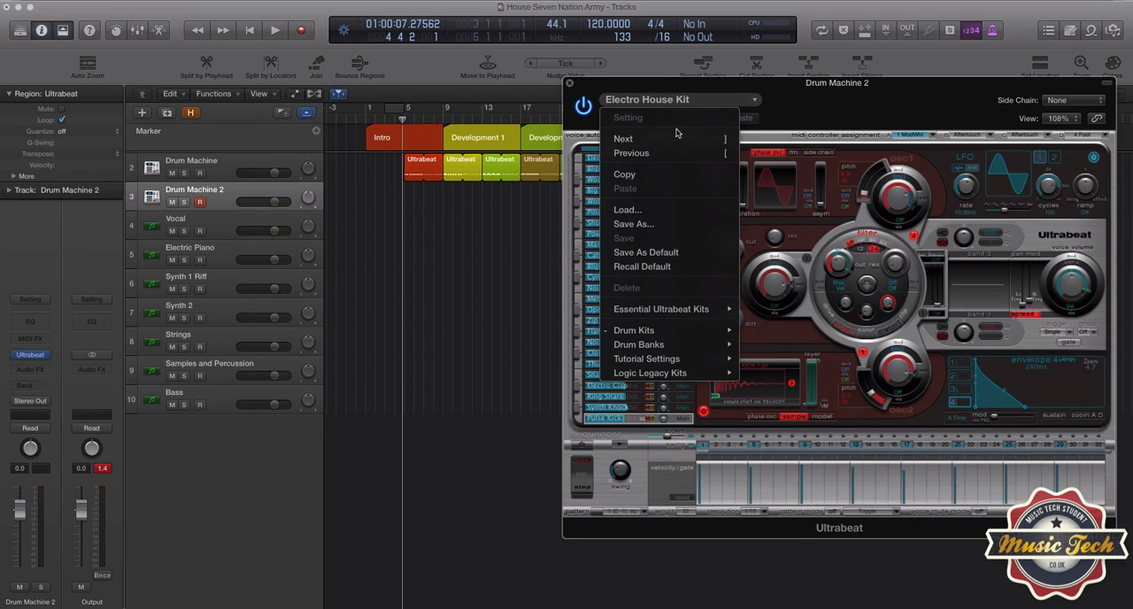
mouse_move(695, 332)
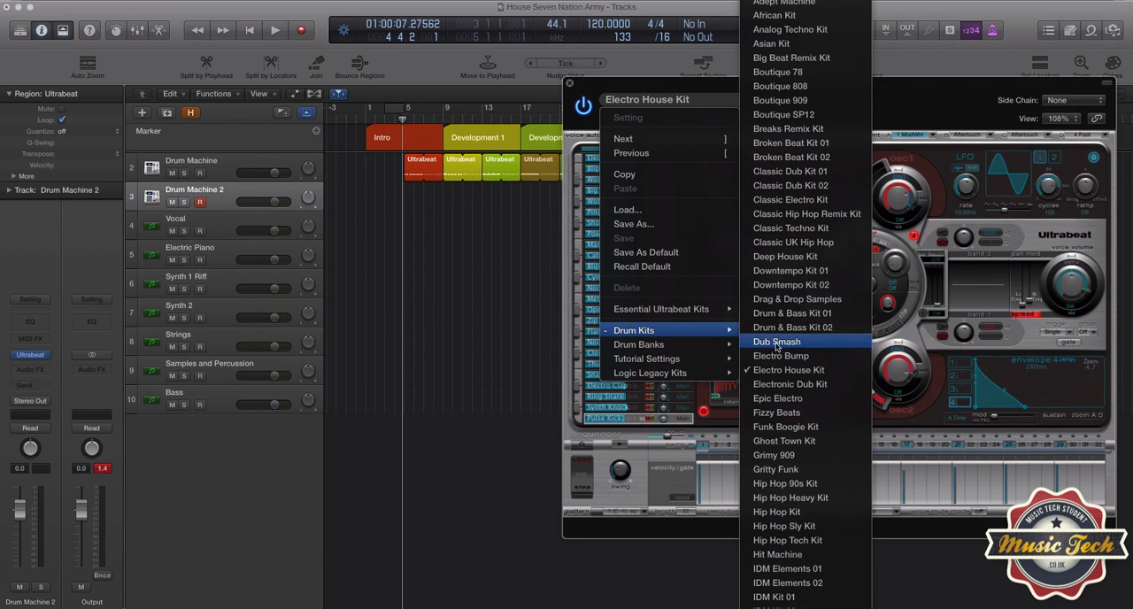
scroll(807, 190, "down", 10)
scroll(807, 191, "down", 8)
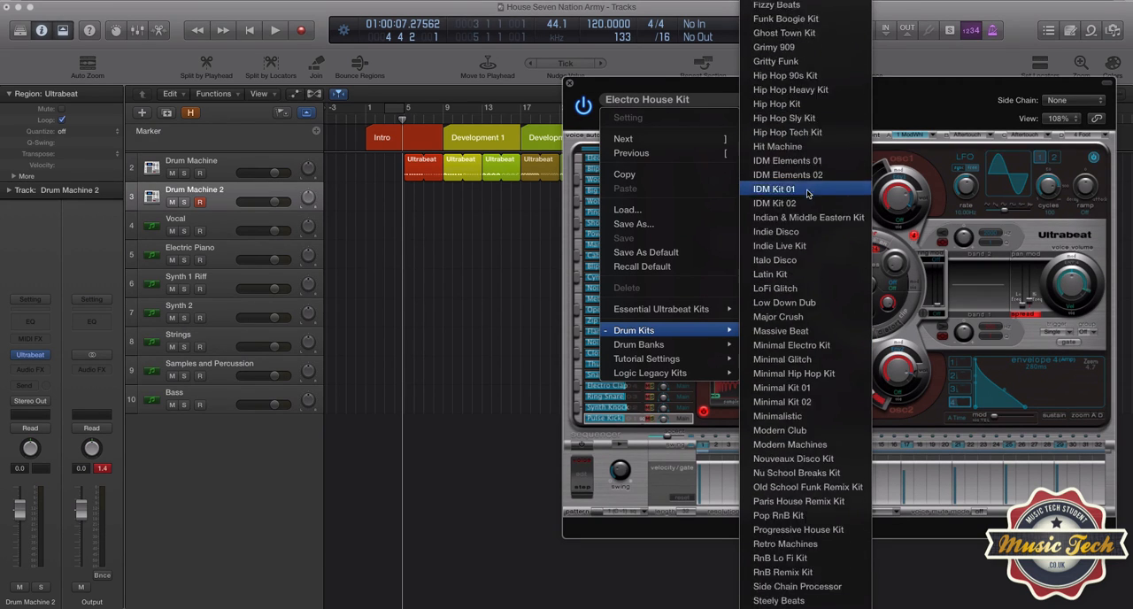
scroll(807, 191, "up", 12)
scroll(807, 193, "up", 2)
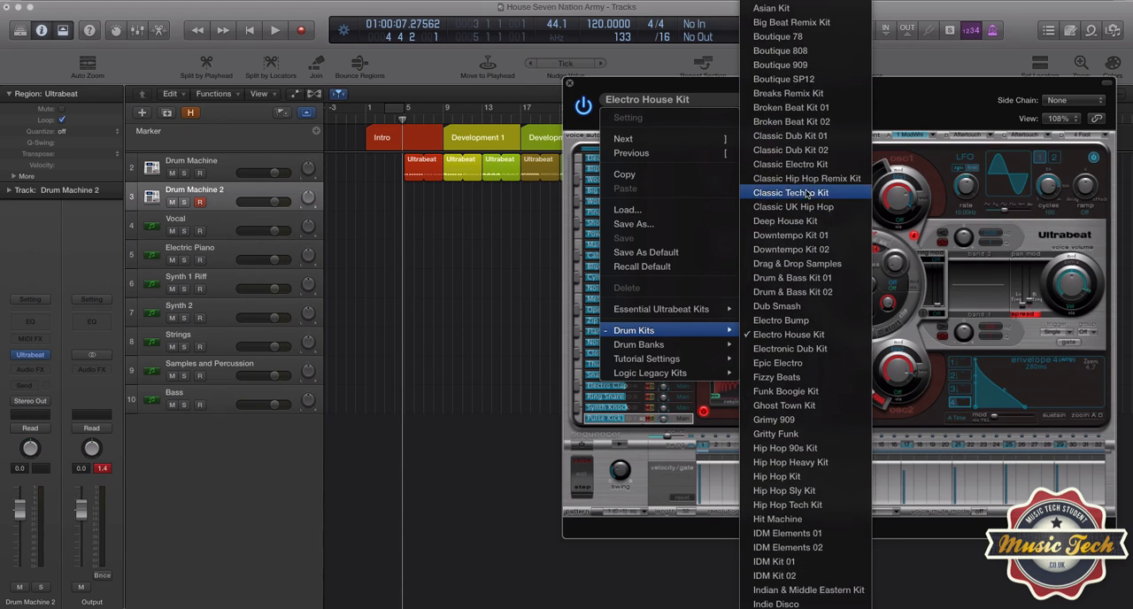
left_click(803, 341)
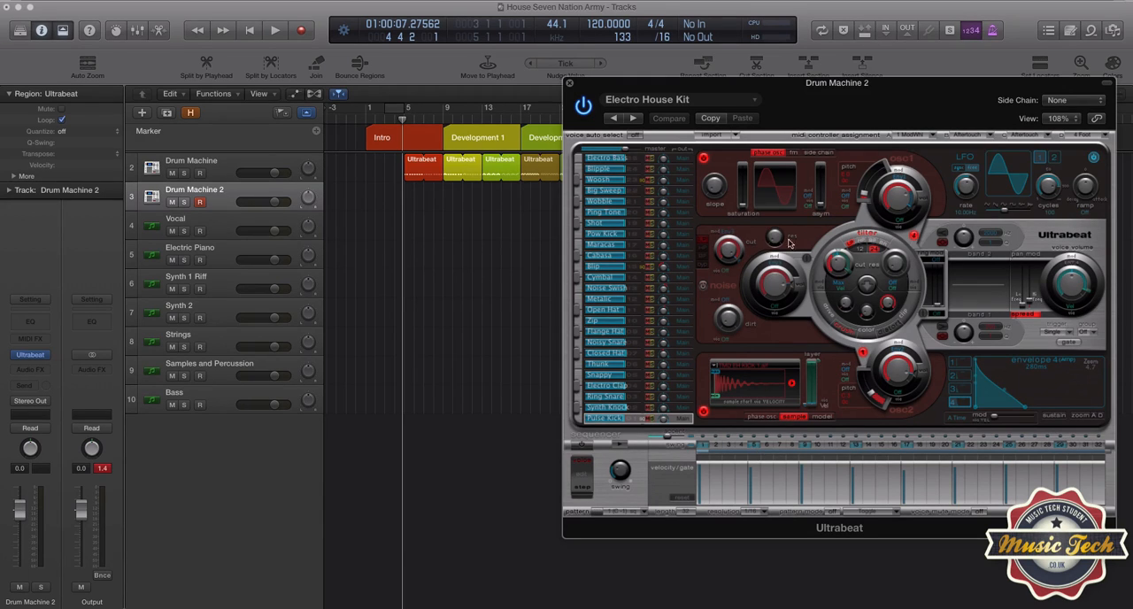
Step: Look through the sequencer's pattern list without changing the pattern, and expand the step grid to full view
left_click(624, 513)
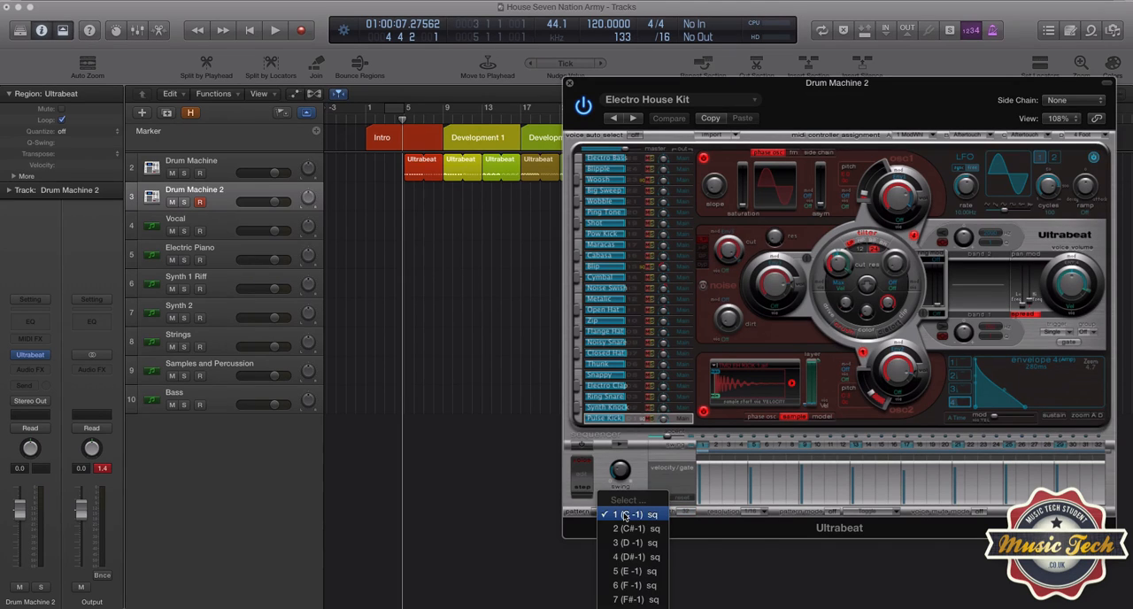
scroll(624, 516, "down", 5)
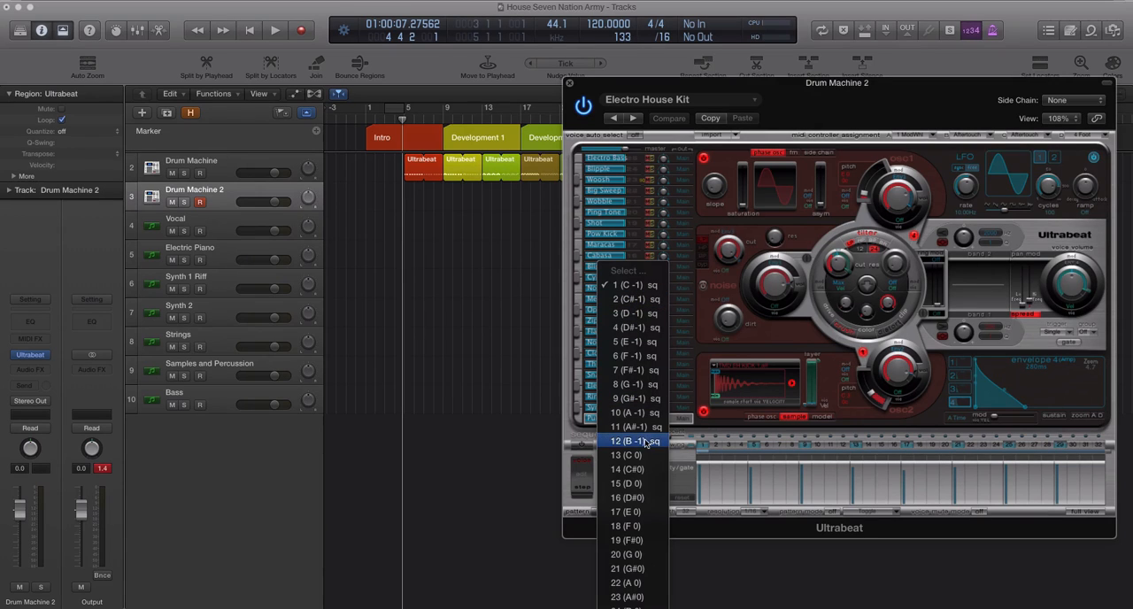
left_click(715, 89)
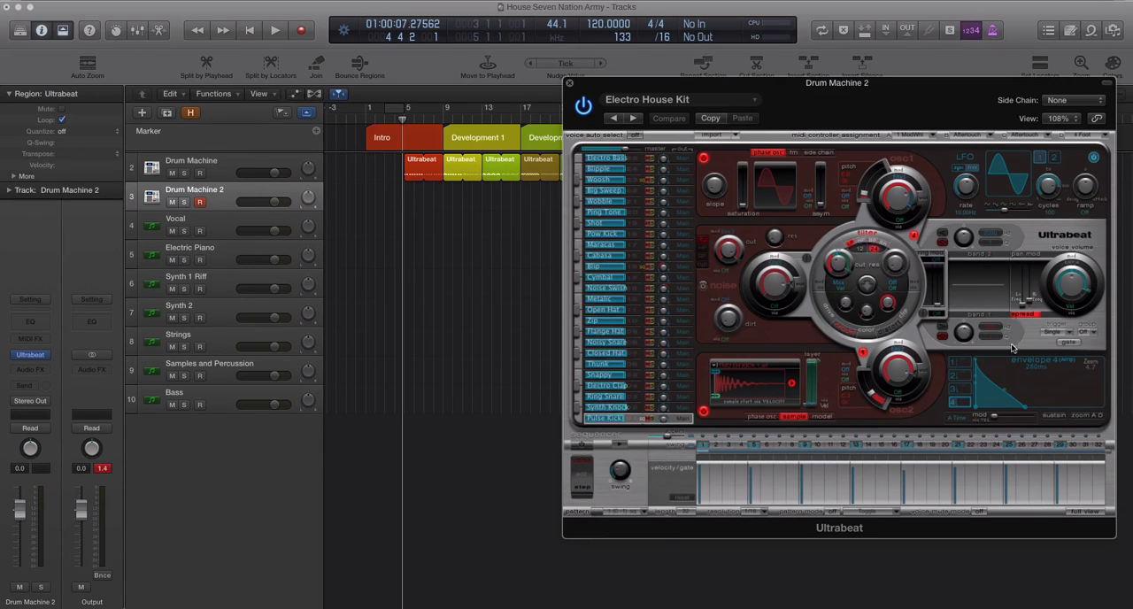
left_click(1086, 512)
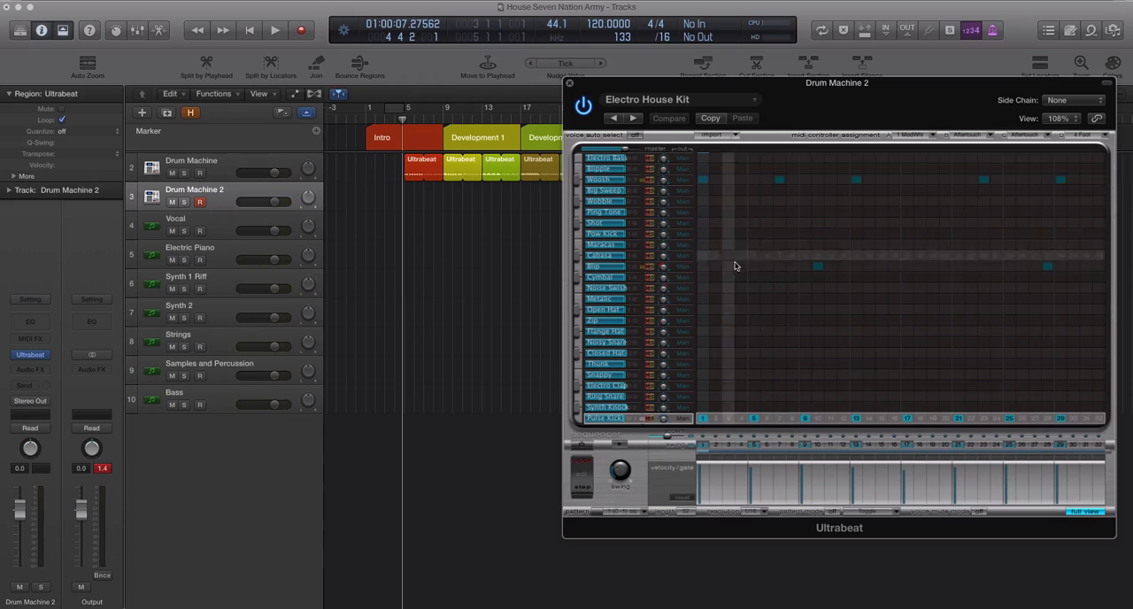
Step: Toggle steps 1 and 2 on the Woosh and Big Sweep rows, leaving all four off
left_click(704, 180)
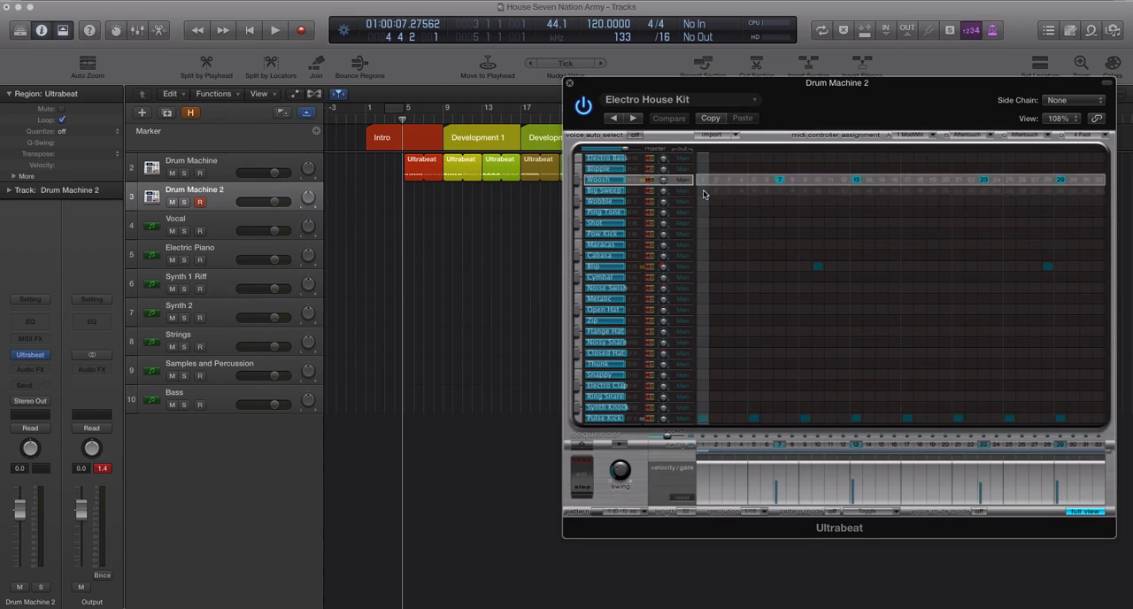
left_click(705, 191)
left_click(704, 181)
left_click(715, 181)
left_click(716, 190)
left_click(705, 191)
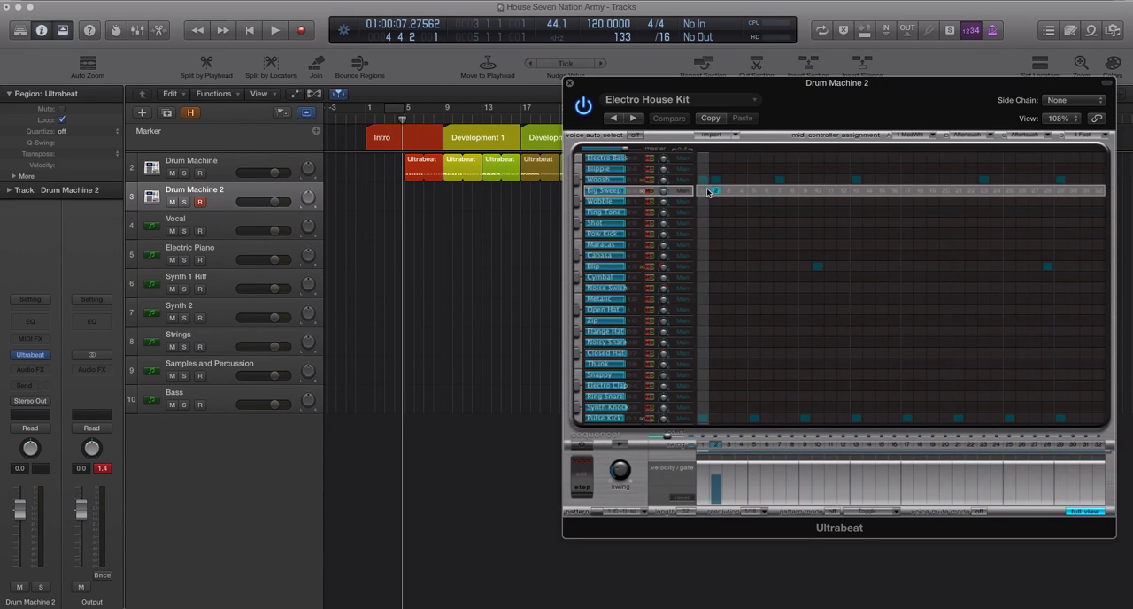
left_click(715, 191)
left_click(715, 180)
left_click(705, 181)
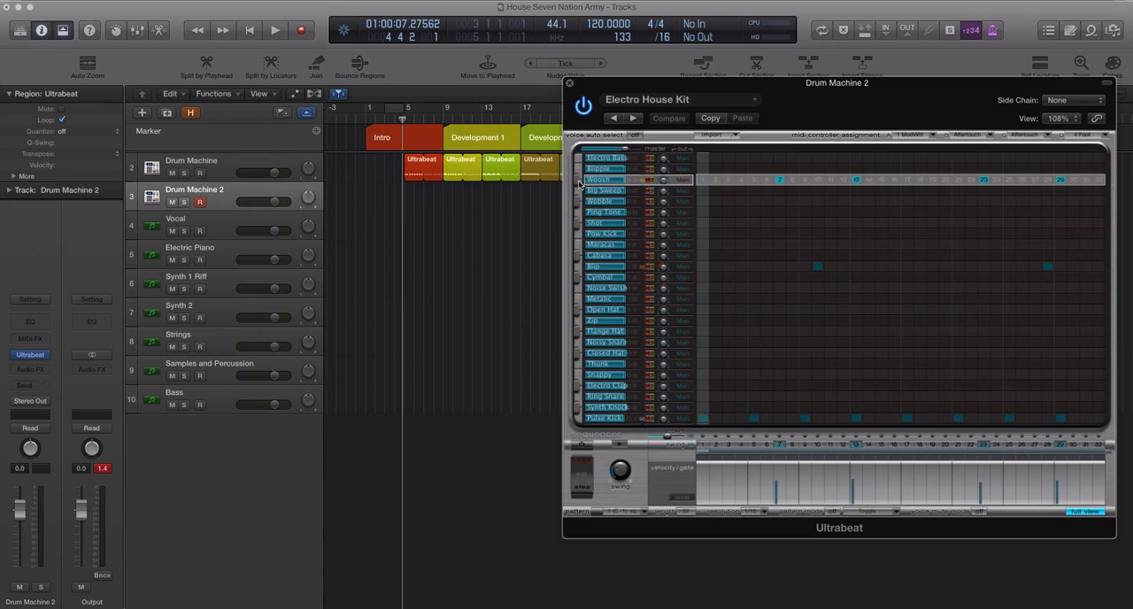
Step: Audition the Woosh, Blip and Pulse Kick sounds
left_click(577, 183)
left_click(577, 185)
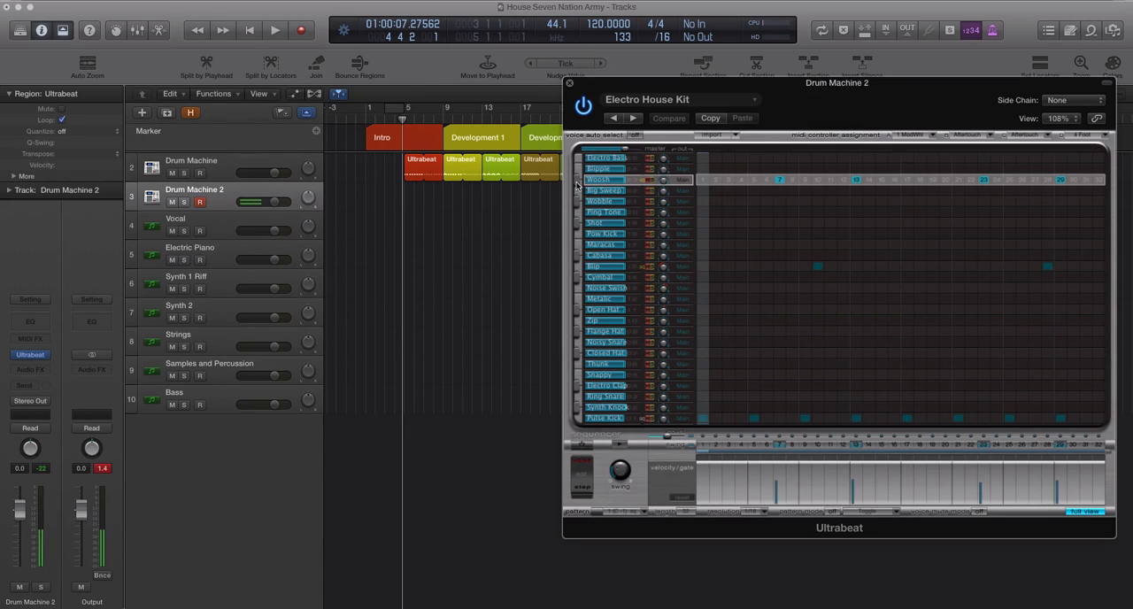
left_click(579, 267)
left_click(580, 418)
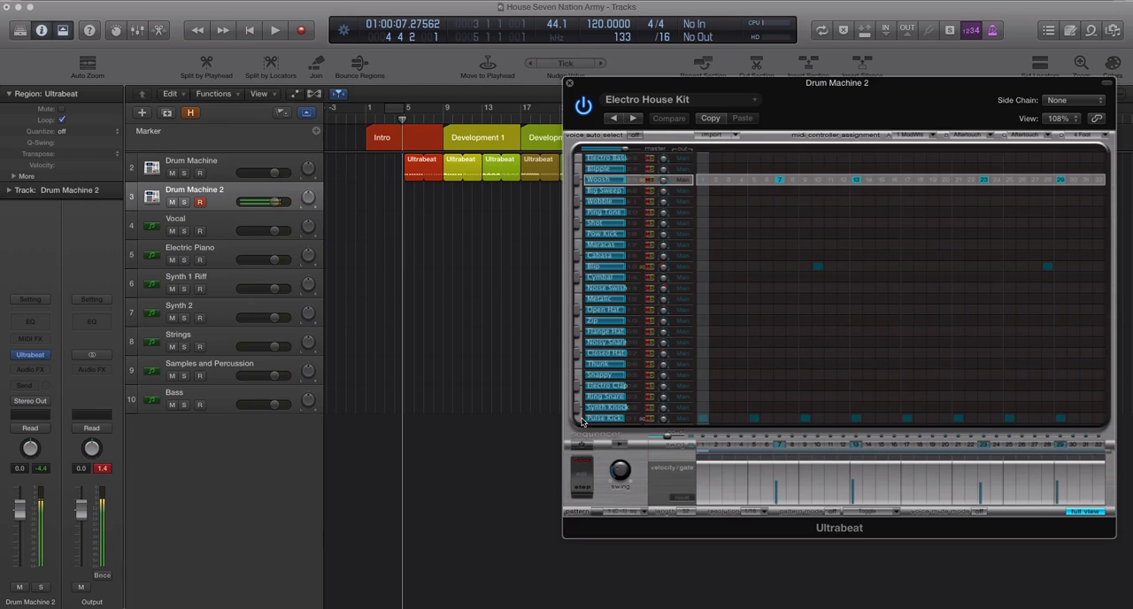
Step: Switch to pattern 2 (C#-1), turn on the step sequencer and preview the pattern
left_click(634, 511)
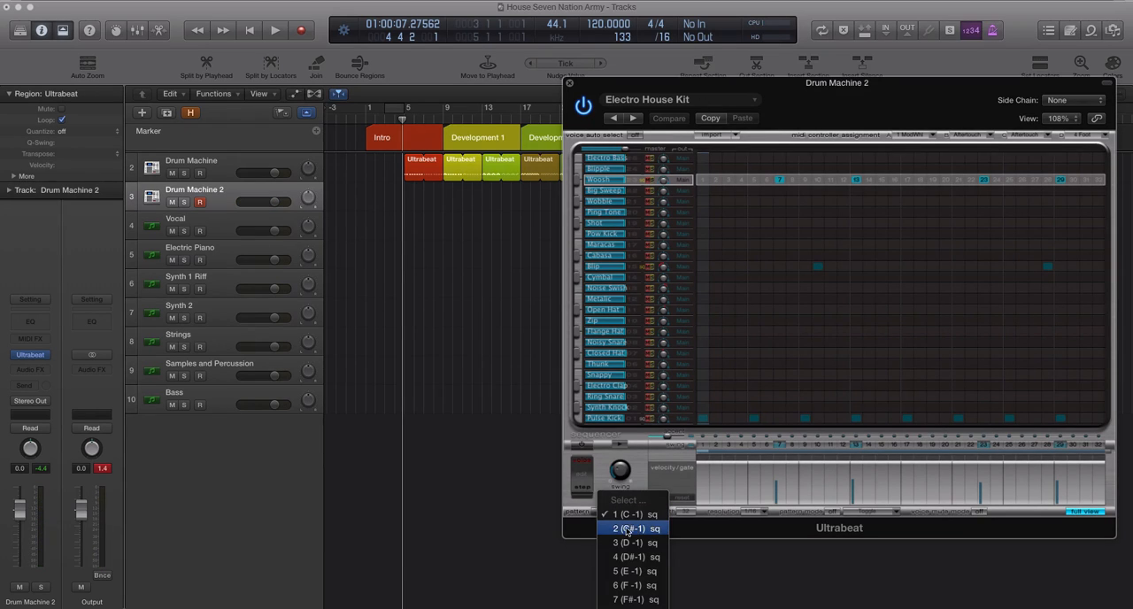
left_click(624, 529)
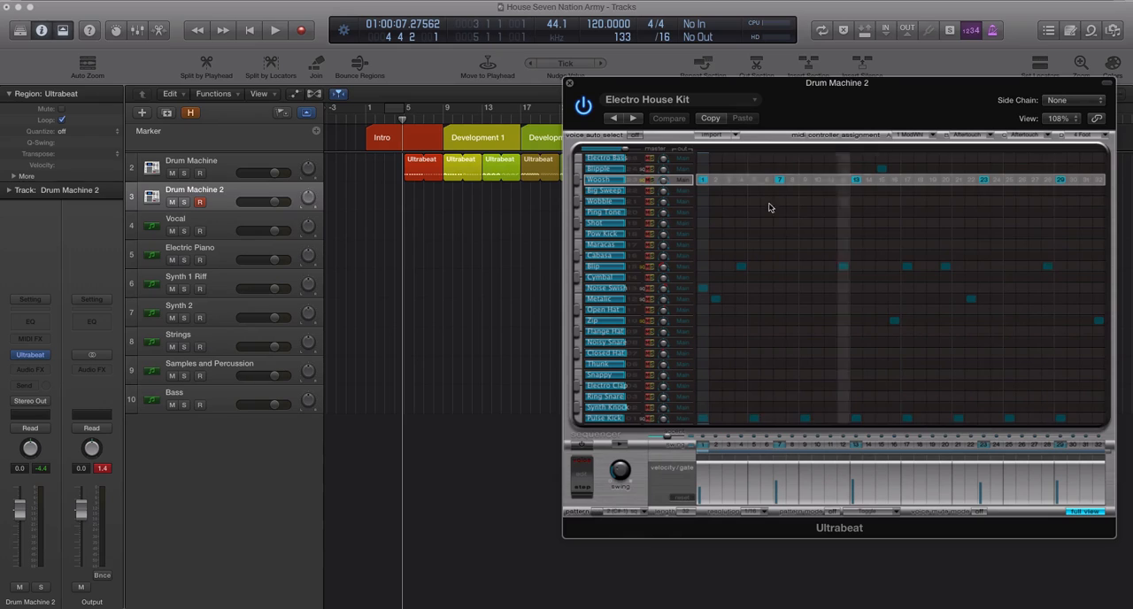
left_click(618, 447)
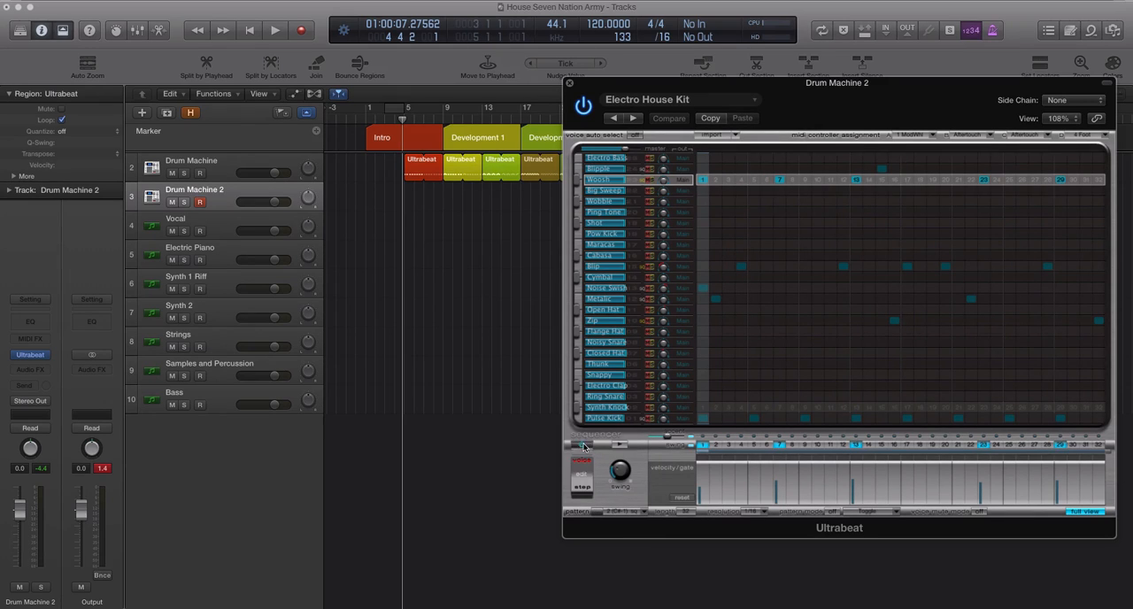
left_click(621, 445)
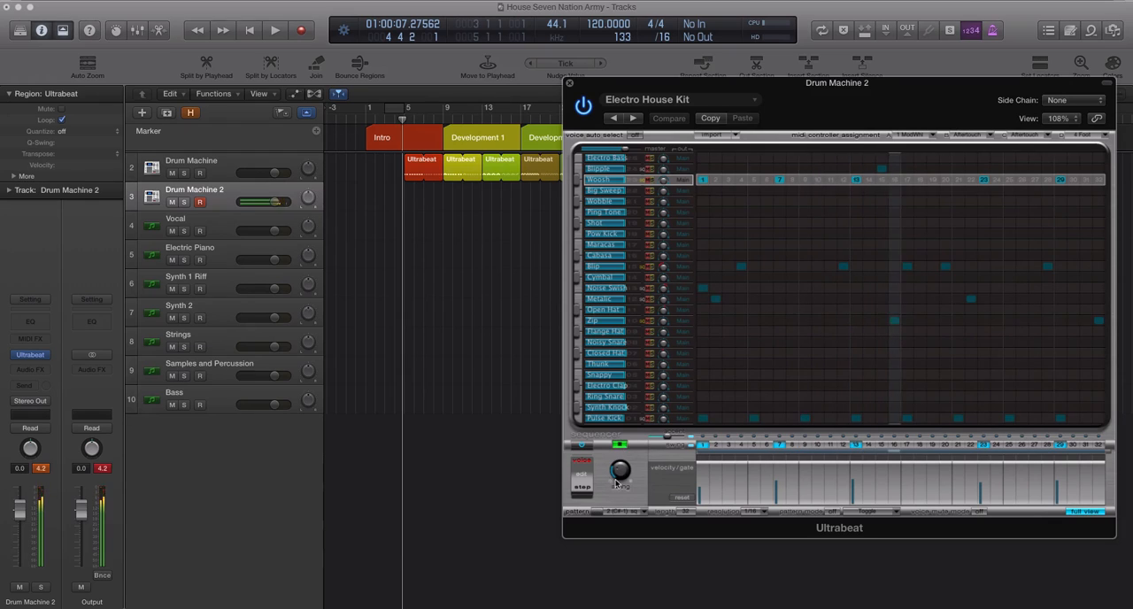
left_click(620, 447)
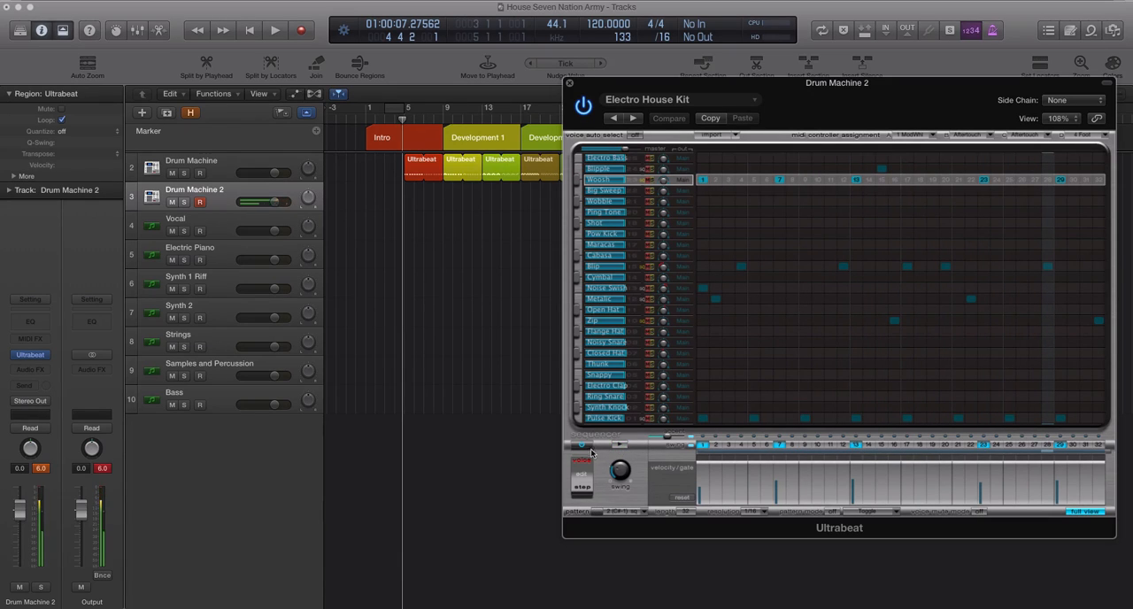
Step: Switch to pattern 3 (D -1) and preview it, keeping it selected in the pattern list
left_click(631, 511)
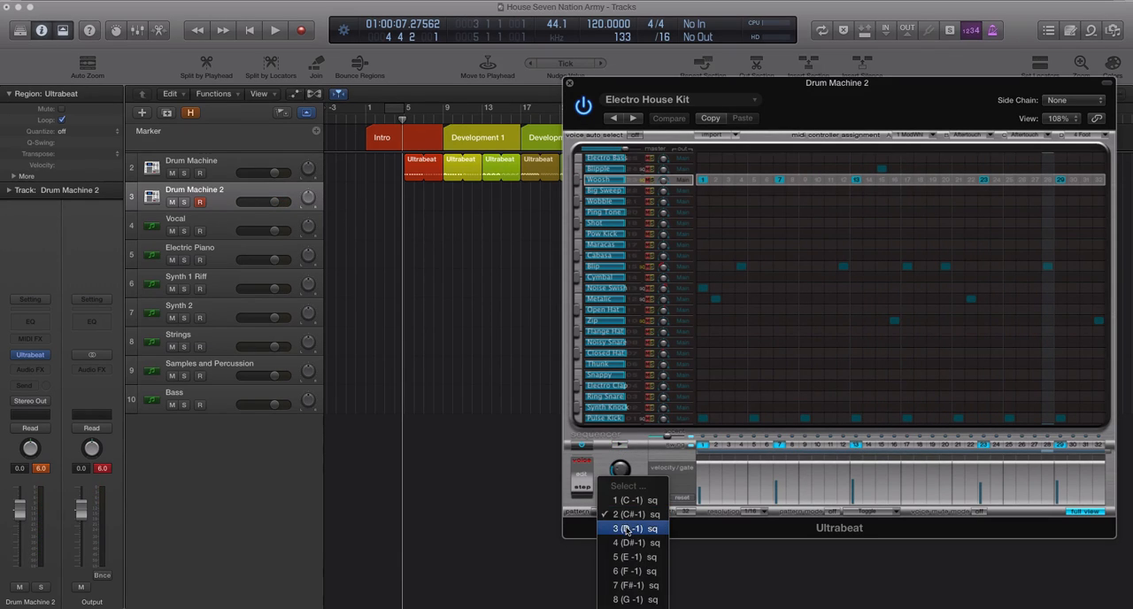
left_click(629, 528)
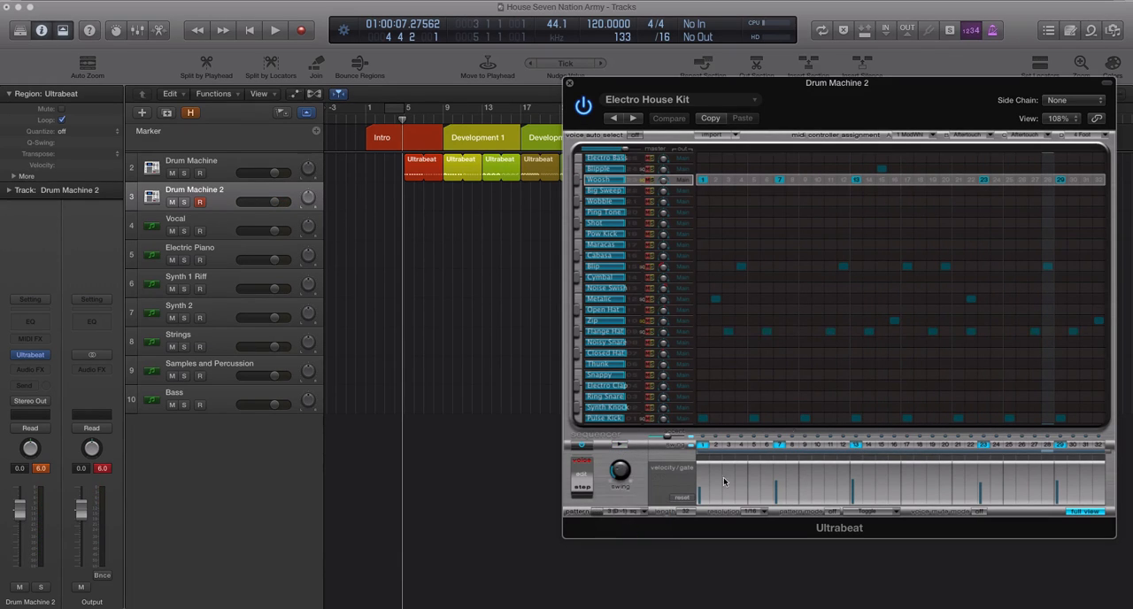
left_click(617, 447)
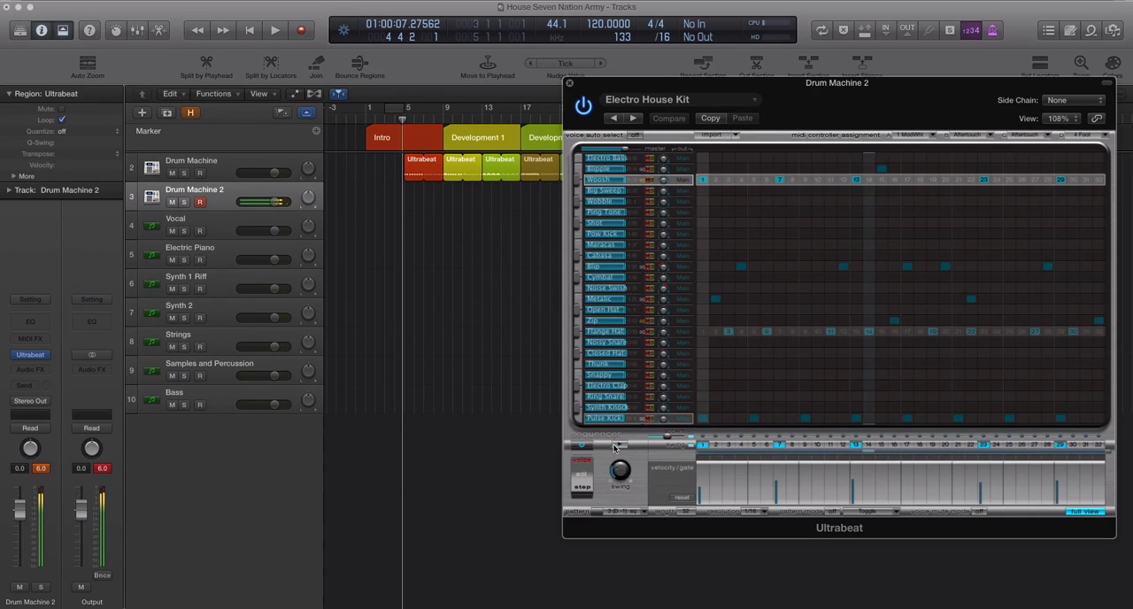
left_click(631, 512)
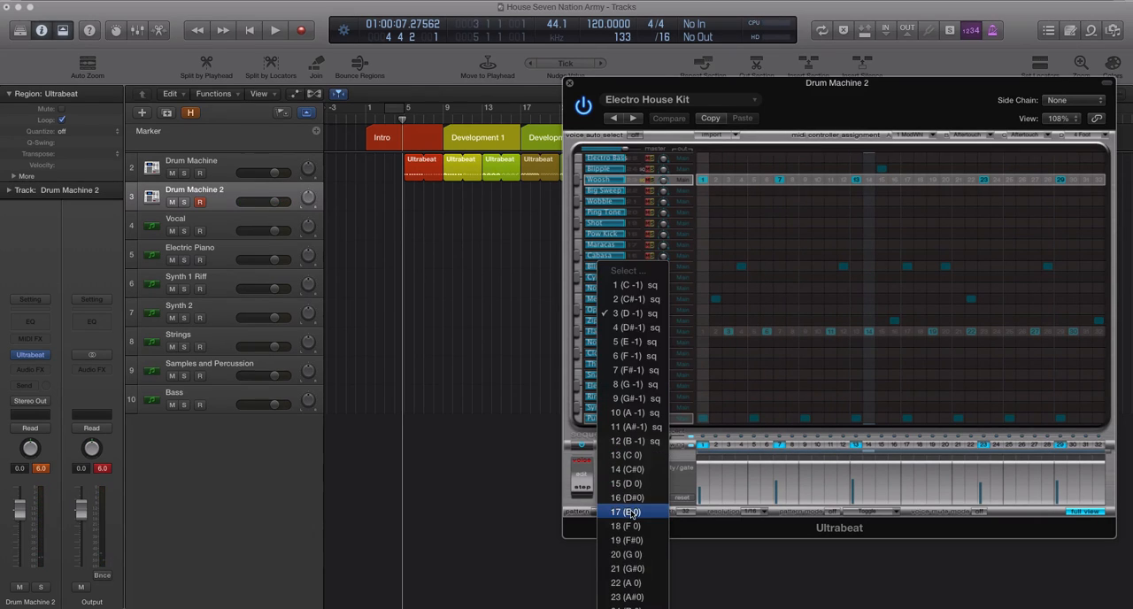
left_click(627, 314)
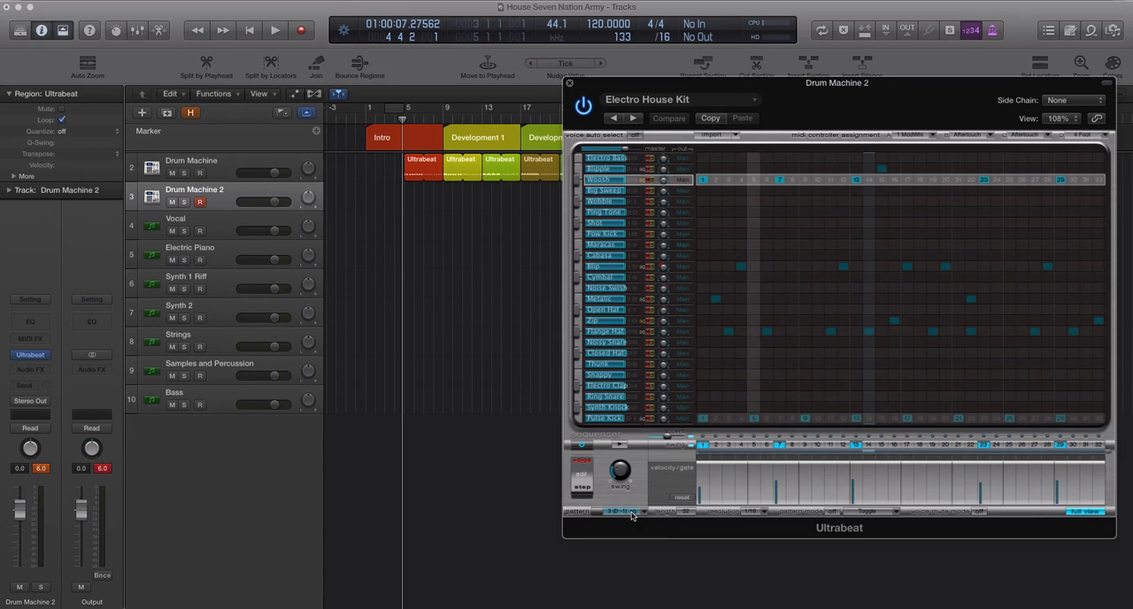
Step: Copy pattern 3 (D -1) and paste it into empty pattern 14 (C#0)
left_click(629, 516)
left_click(640, 519)
left_click(643, 515)
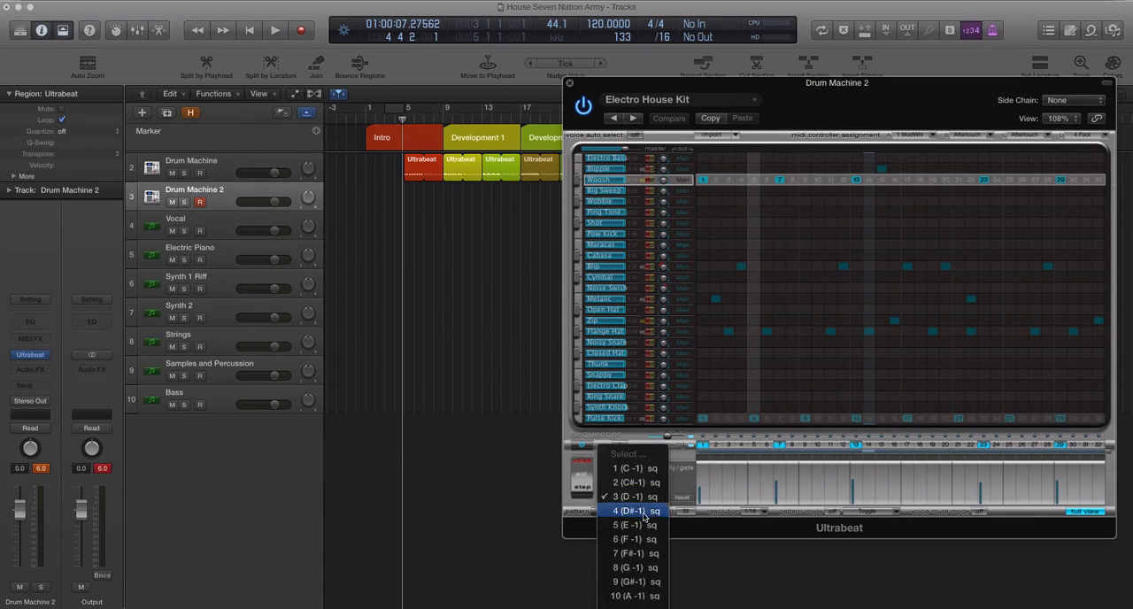
scroll(642, 515, "down", 5)
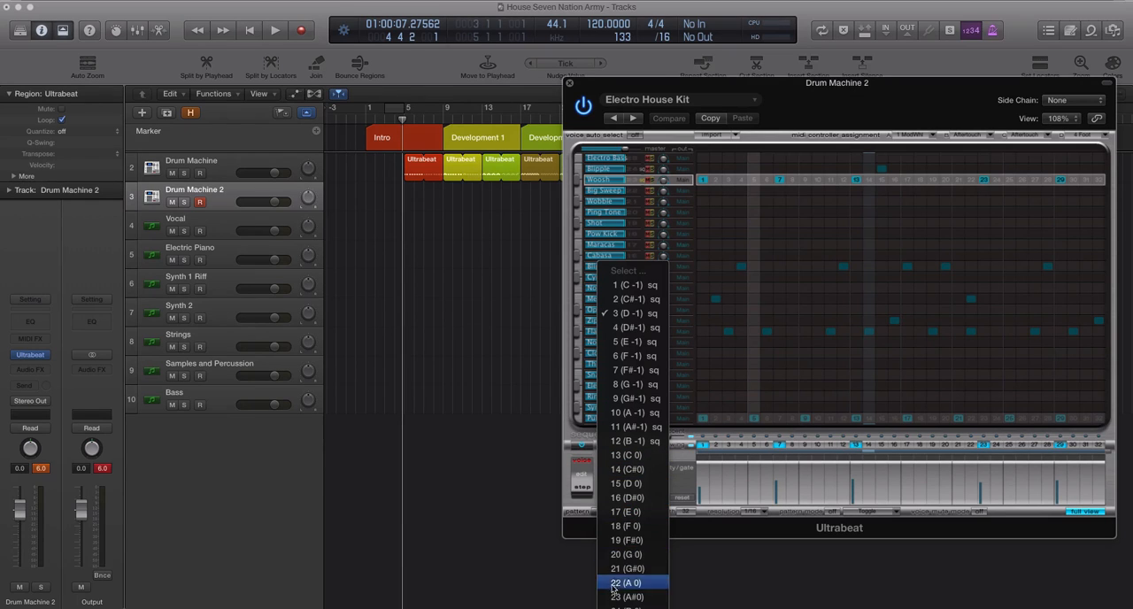
left_click(629, 471)
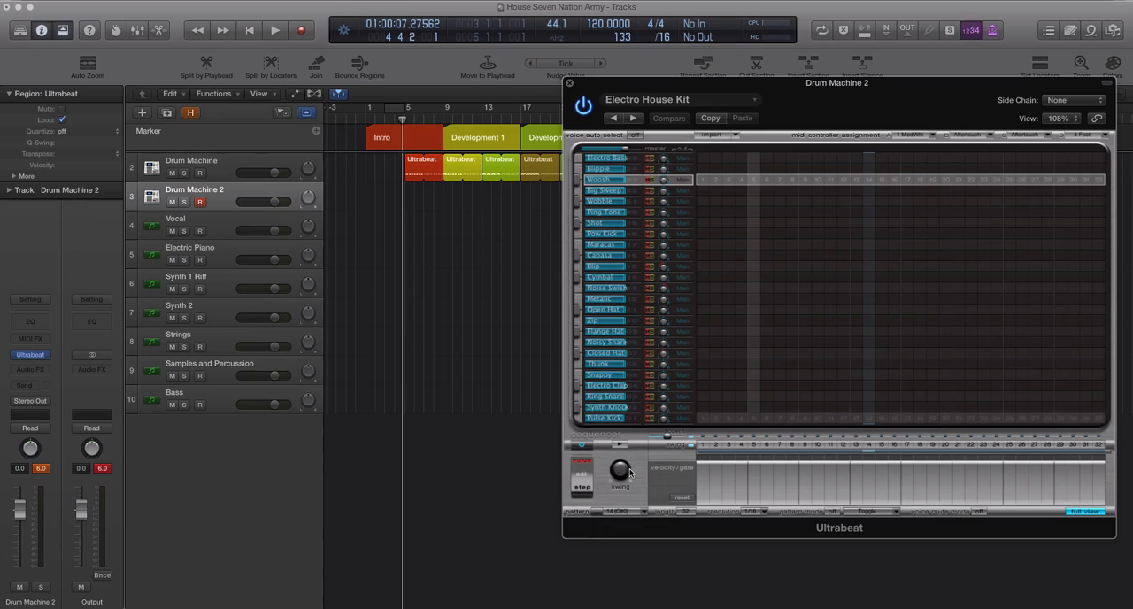
left_click(643, 515)
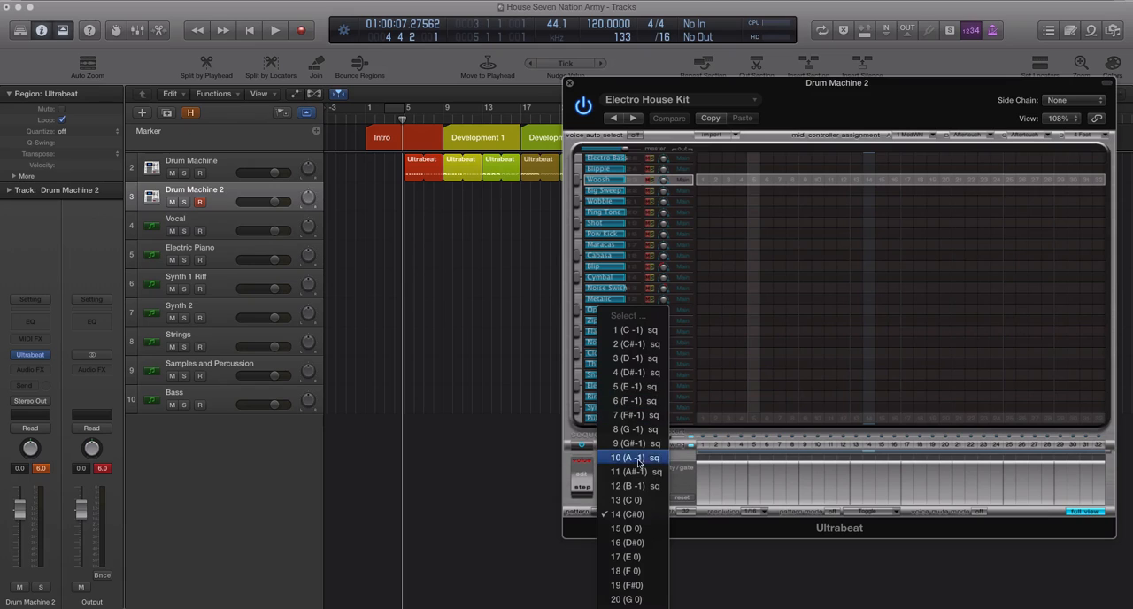
left_click(627, 515)
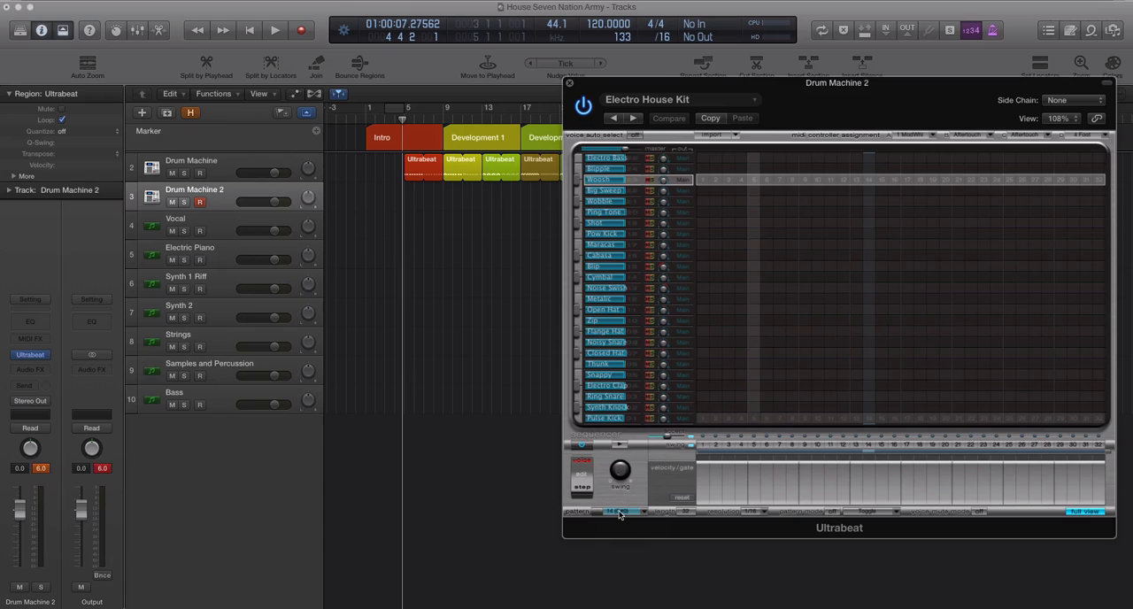
left_click(620, 514)
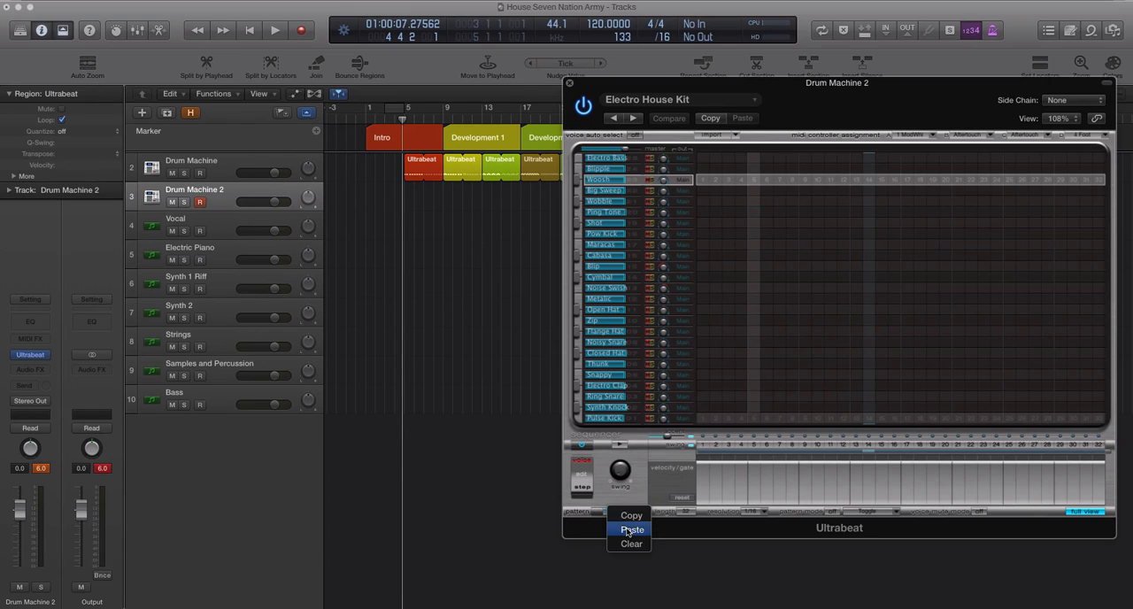
left_click(629, 527)
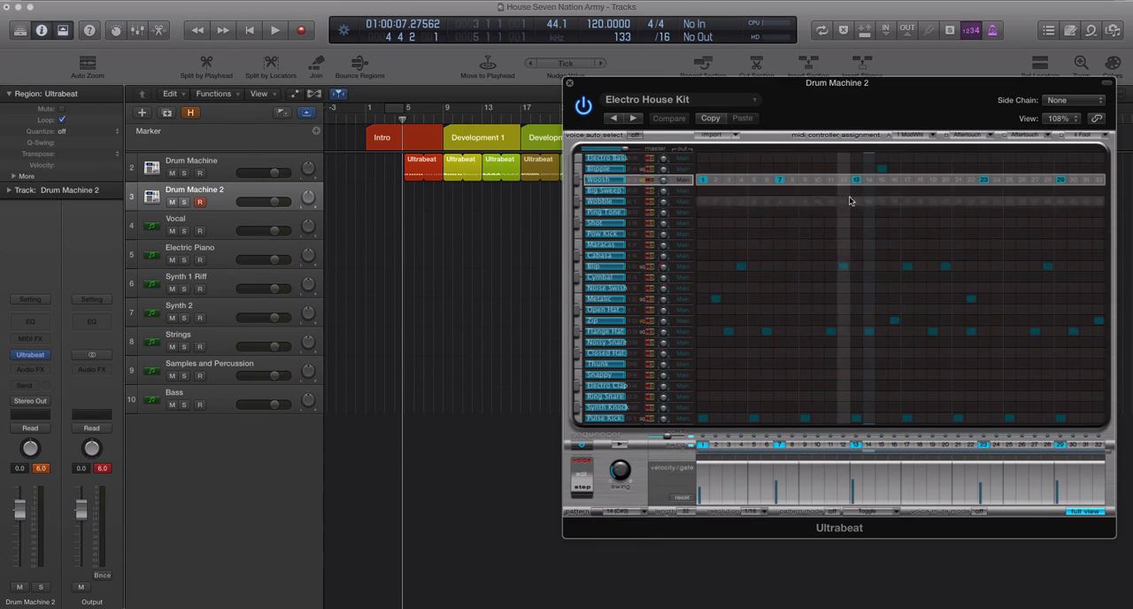
Step: Replace Woosh steps 13 and 23 with 24 and 25, add Shot step 22 and Maracas step 23, and preview the pattern
left_click(858, 181)
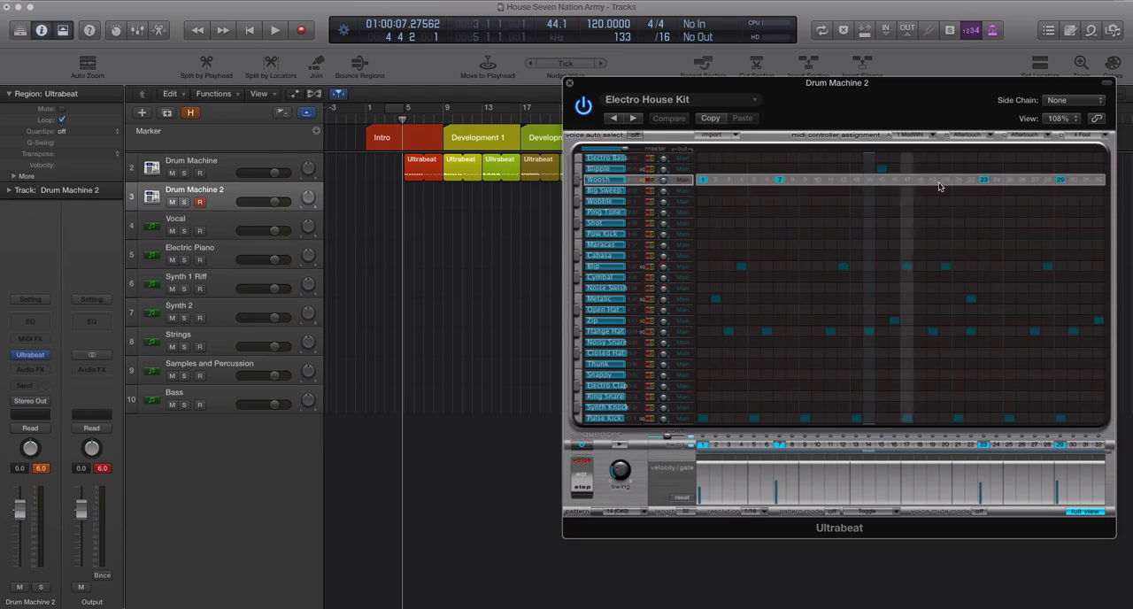
left_click(983, 181)
left_click(1009, 181)
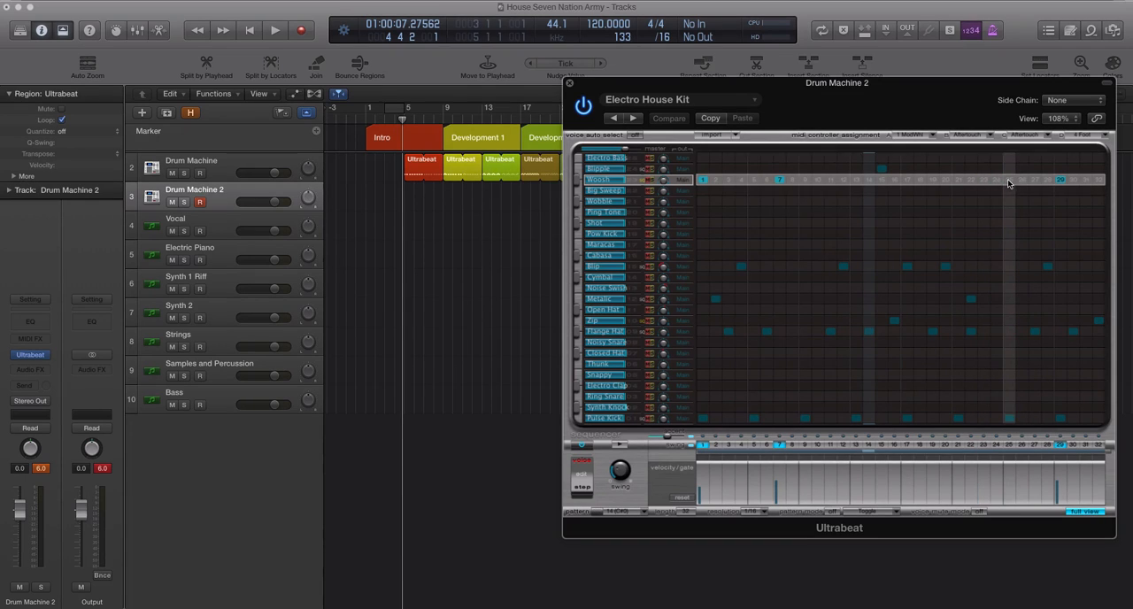
left_click(997, 180)
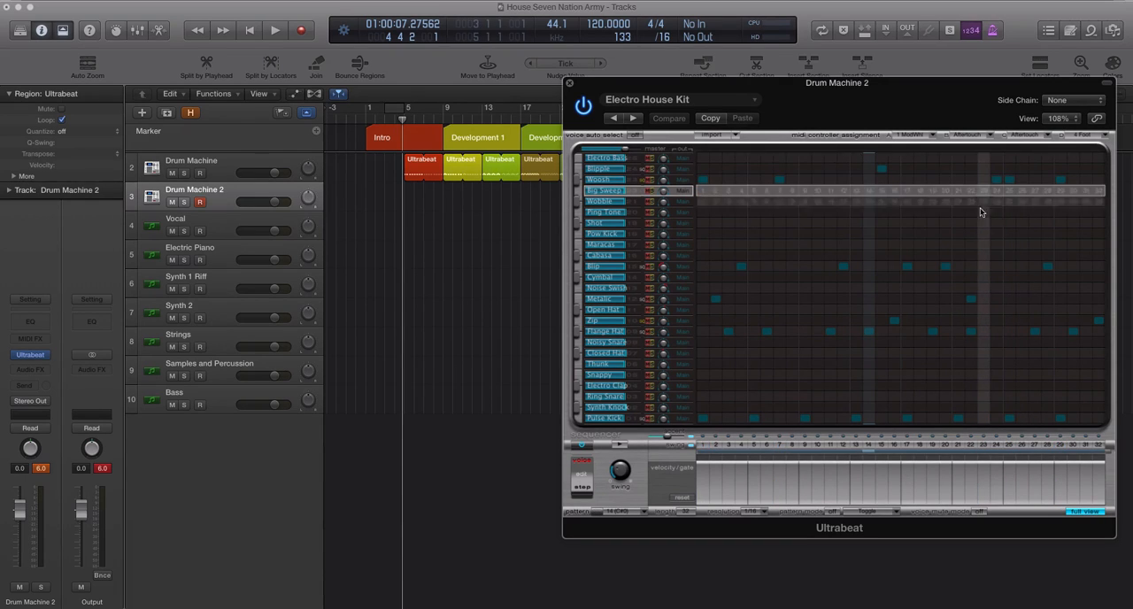
left_click(971, 223)
left_click(983, 242)
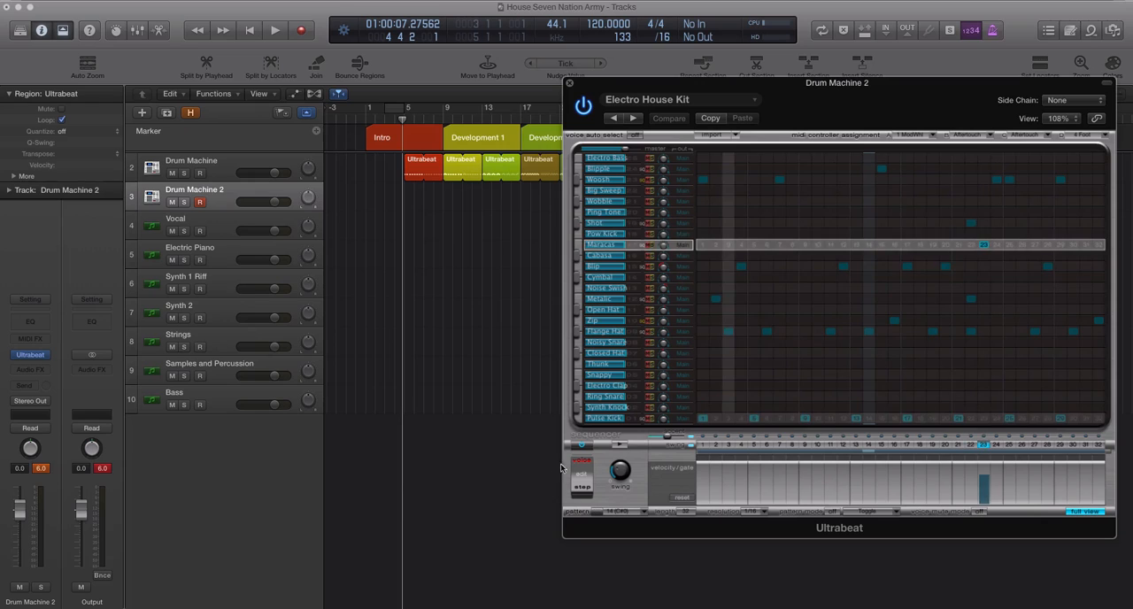
left_click(621, 446)
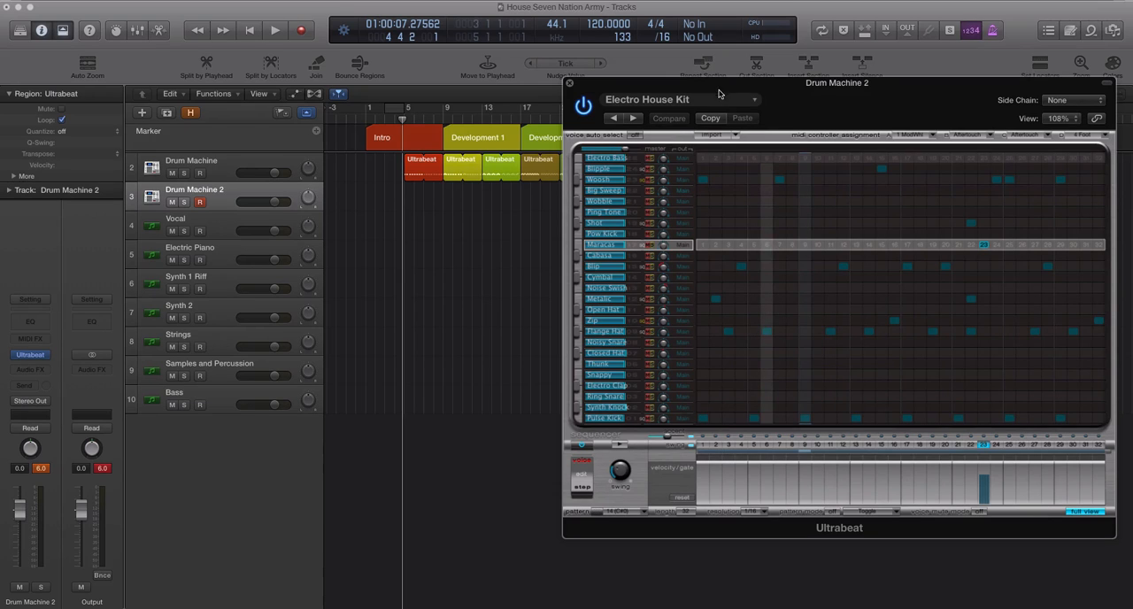
Step: Move the Ultrabeat window clear of the arrangement and place pattern 14 as a region at bar 1 of Drum Machine 2
left_click_drag(718, 94, 839, 53)
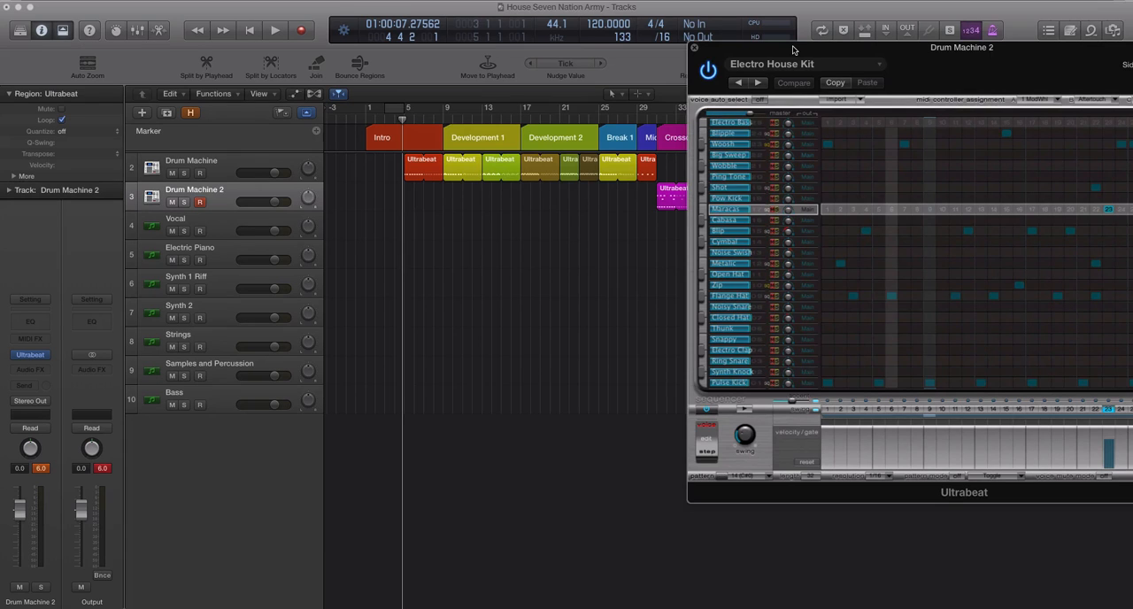
left_click_drag(794, 51, 785, 38)
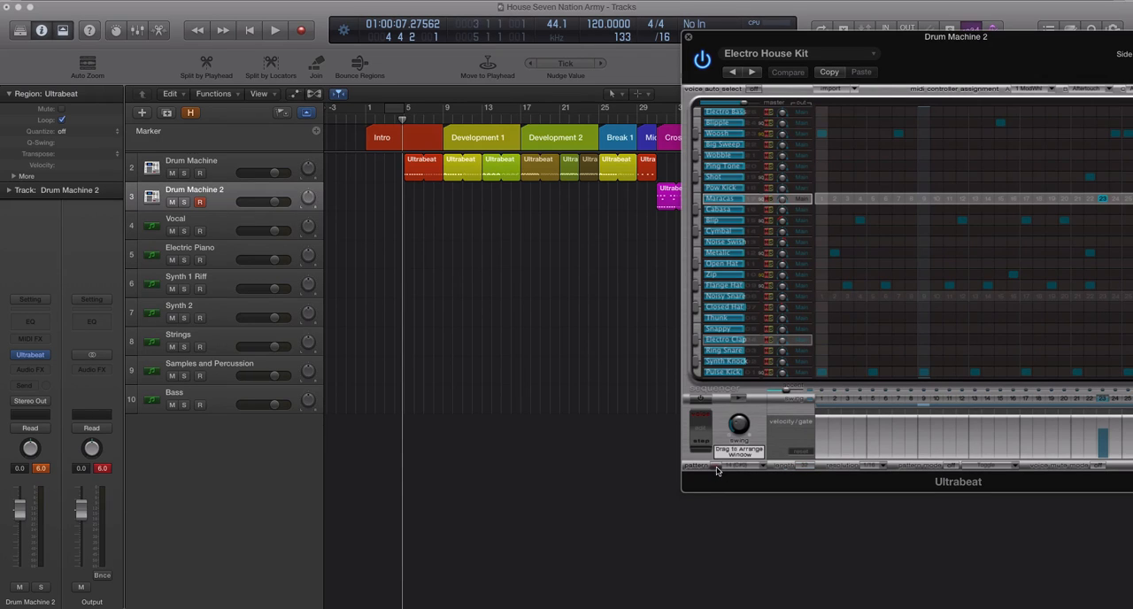
left_click_drag(715, 469, 373, 200)
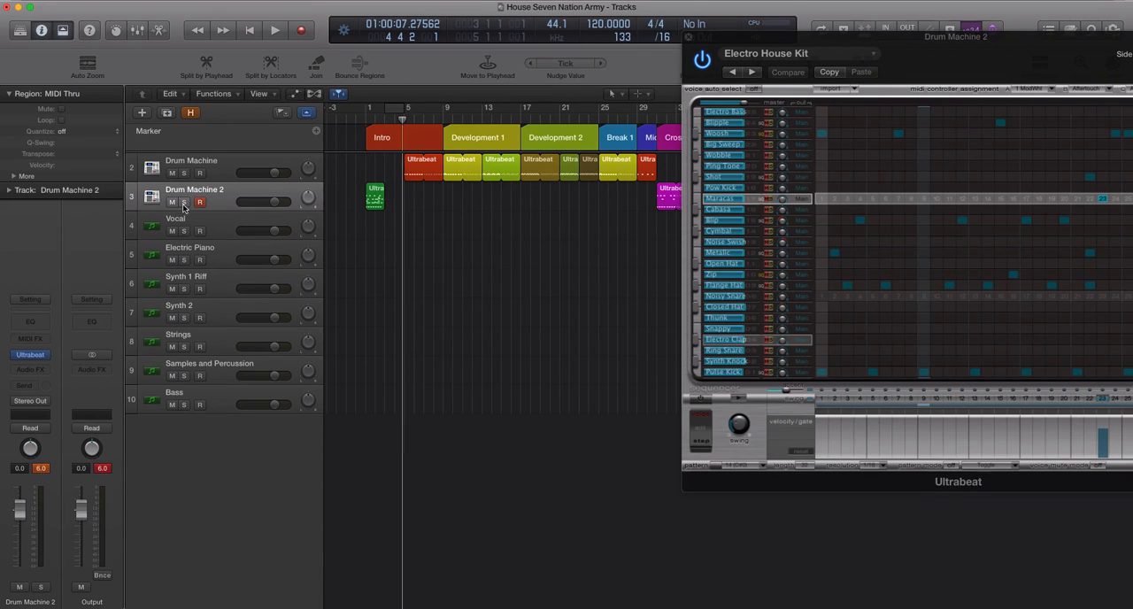
Step: Solo the Drum Machine 2 track and play the new region from bar 1, stopping near its end
left_click(183, 203)
left_click(366, 121)
key("space")
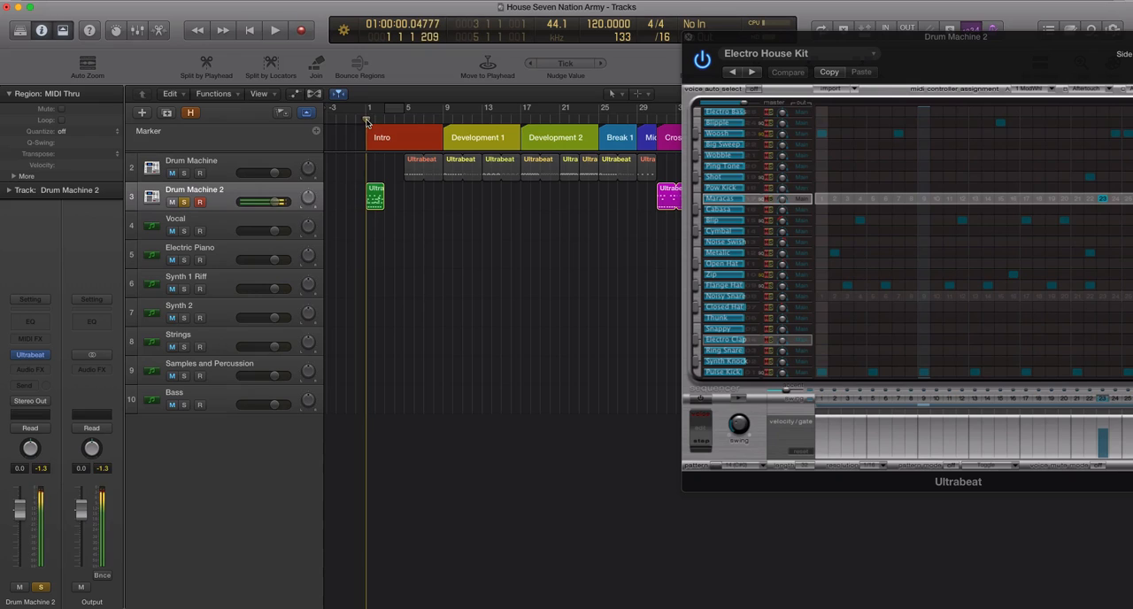
left_click(276, 32)
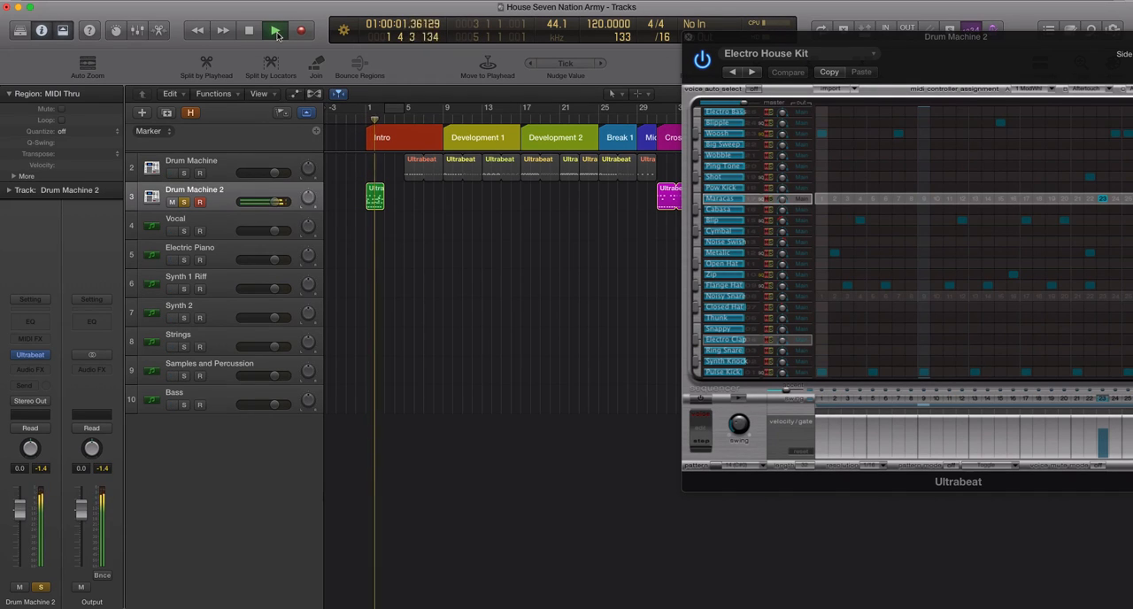
key("space")
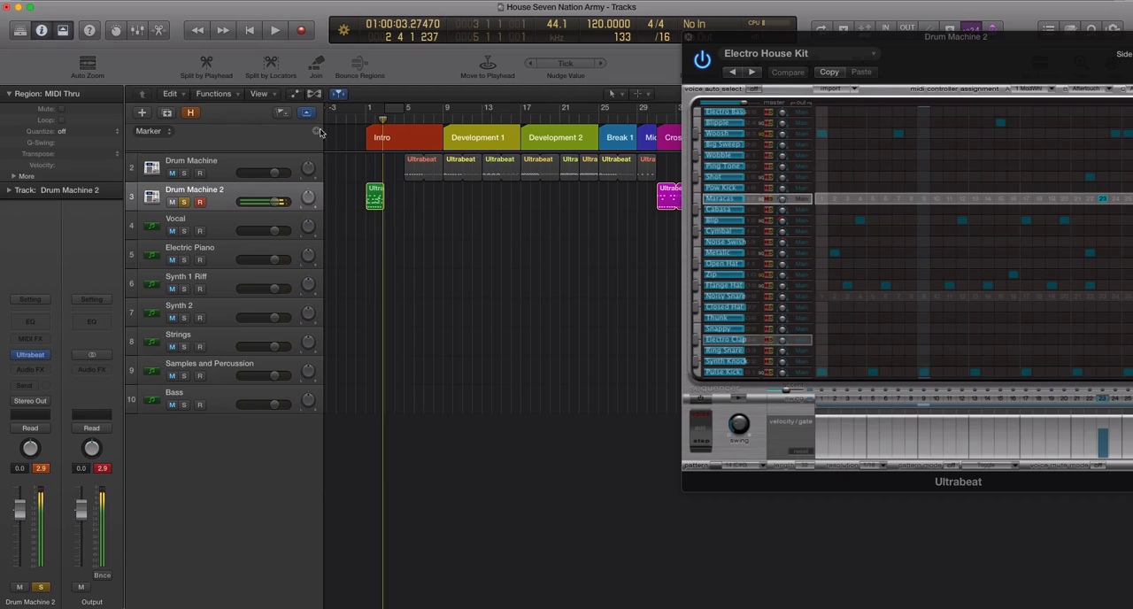
left_click(376, 194)
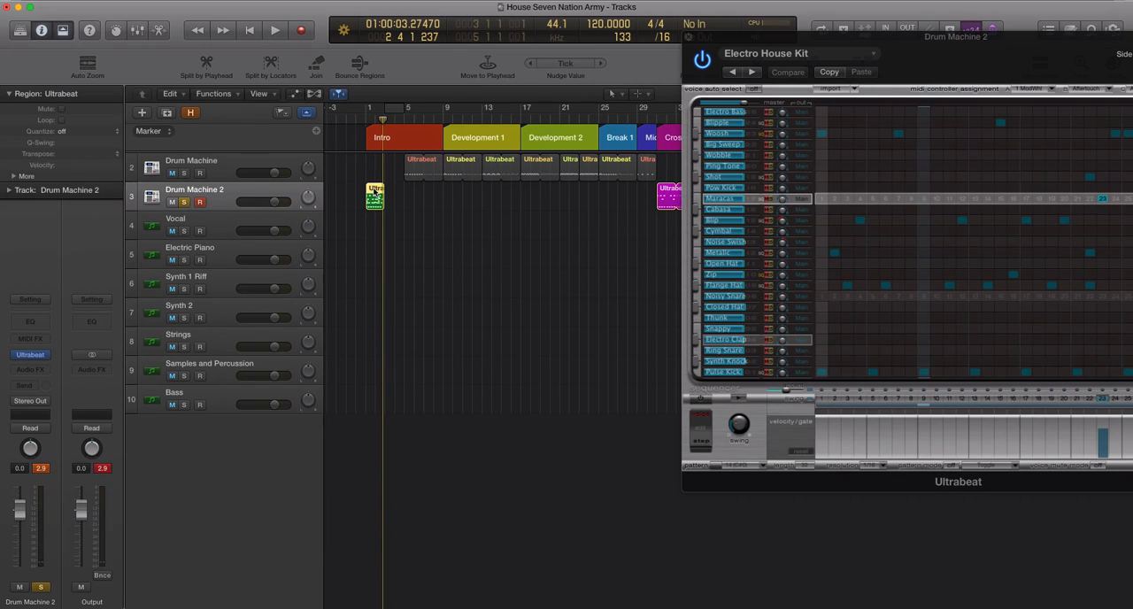
key("Delete")
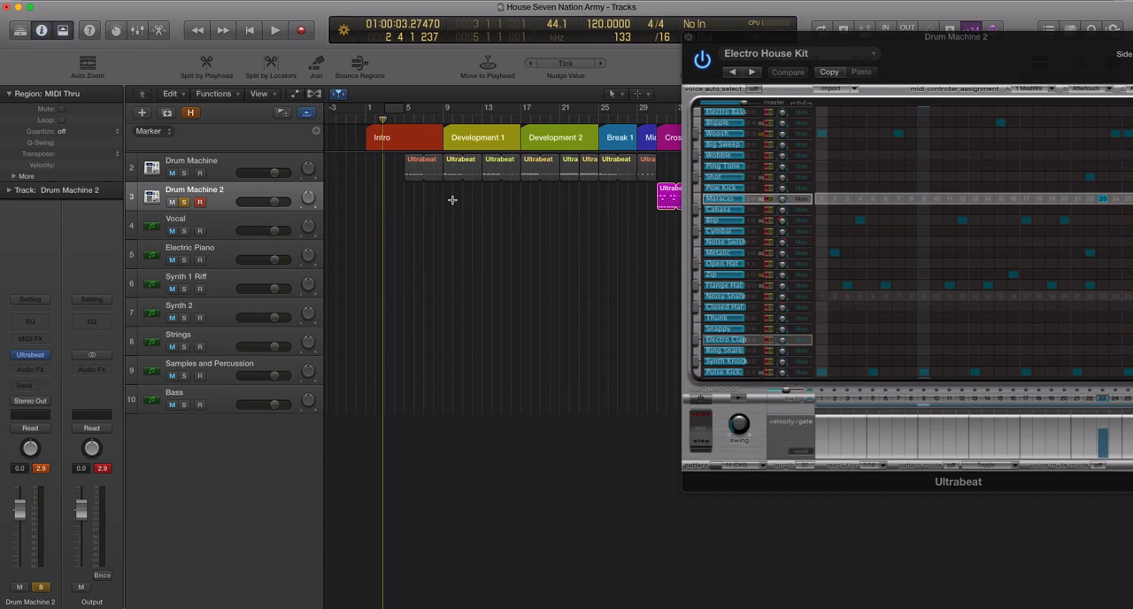
key("super+z")
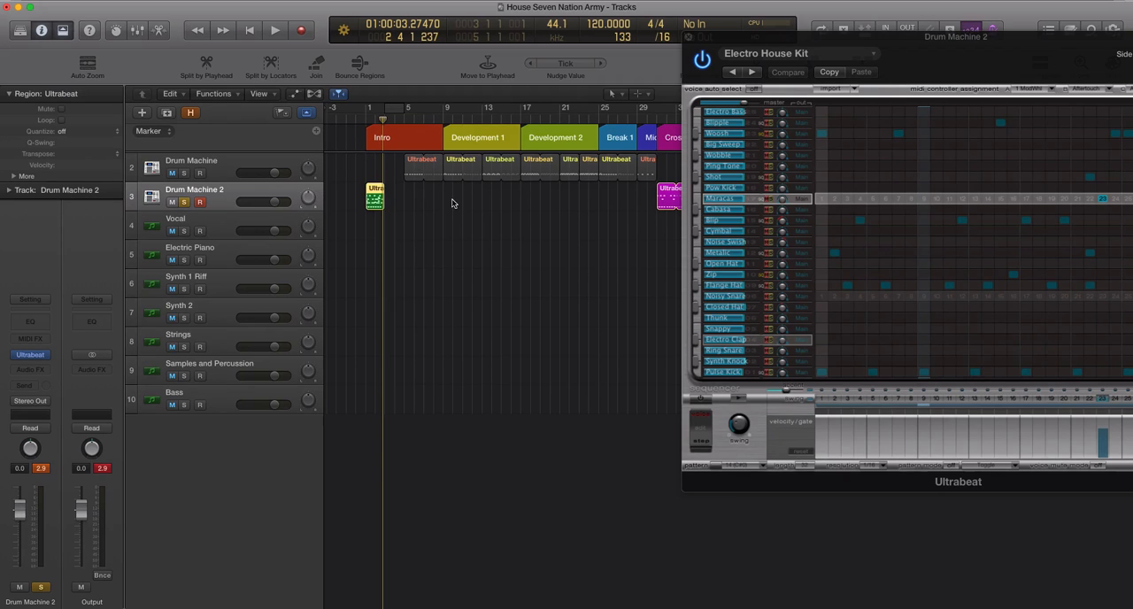
Step: Close the Ultrabeat window and duplicate the bar 1 region to bars 3 and 5 on Drum Machine 2
left_click(689, 41)
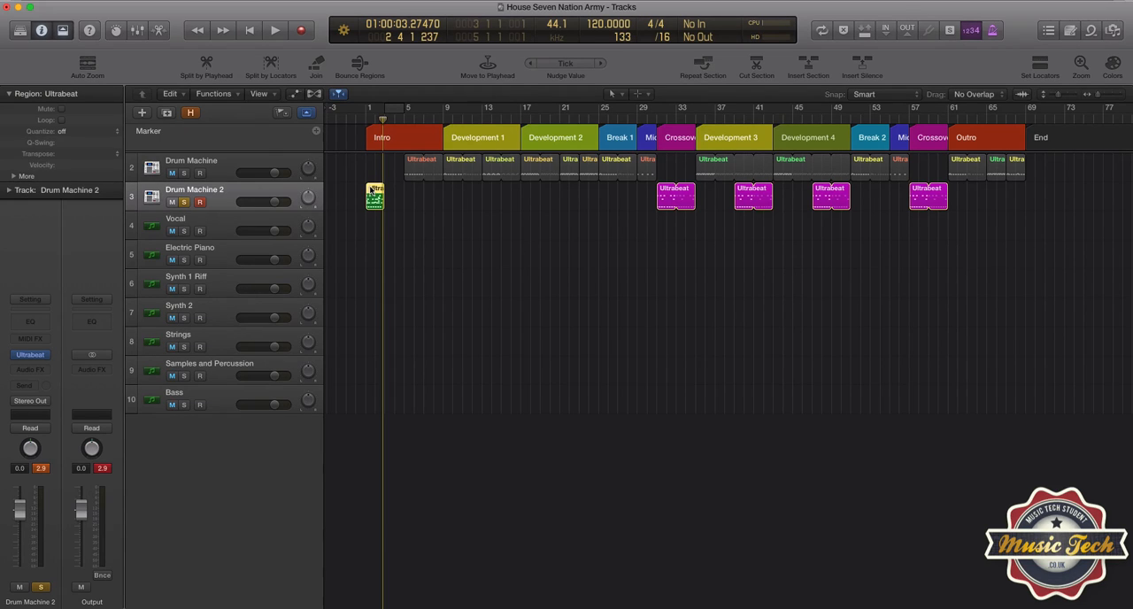
left_click_drag(373, 190, 418, 198)
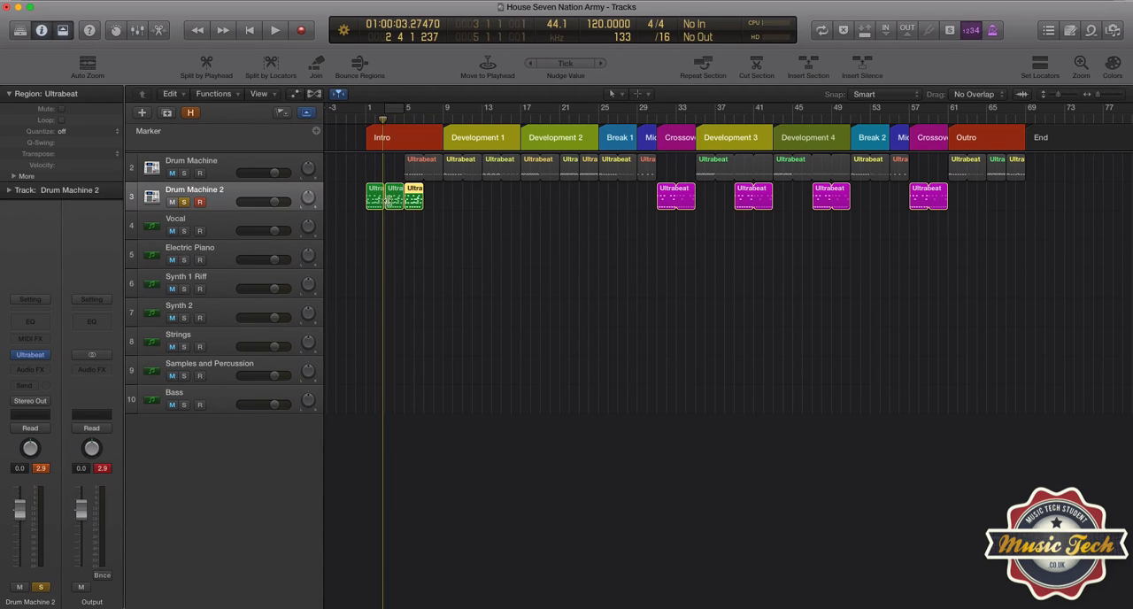
left_click(422, 262)
Step: Select the three green regions in the Intro and open them together in an enlarged Piano Roll
left_click(263, 193)
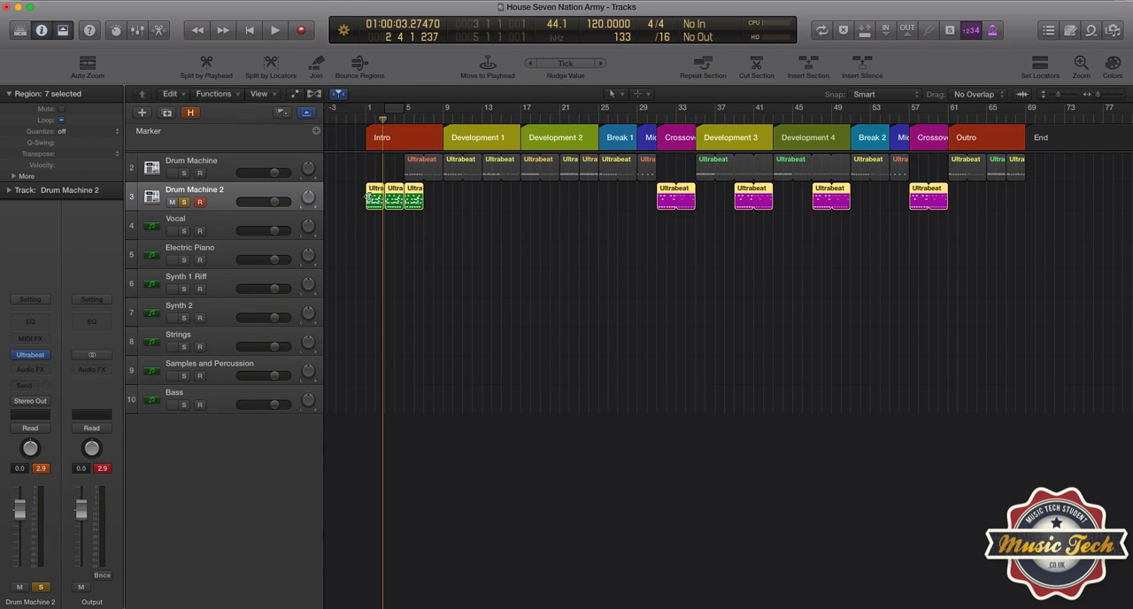
left_click(357, 234)
left_click_drag(354, 195, 410, 197)
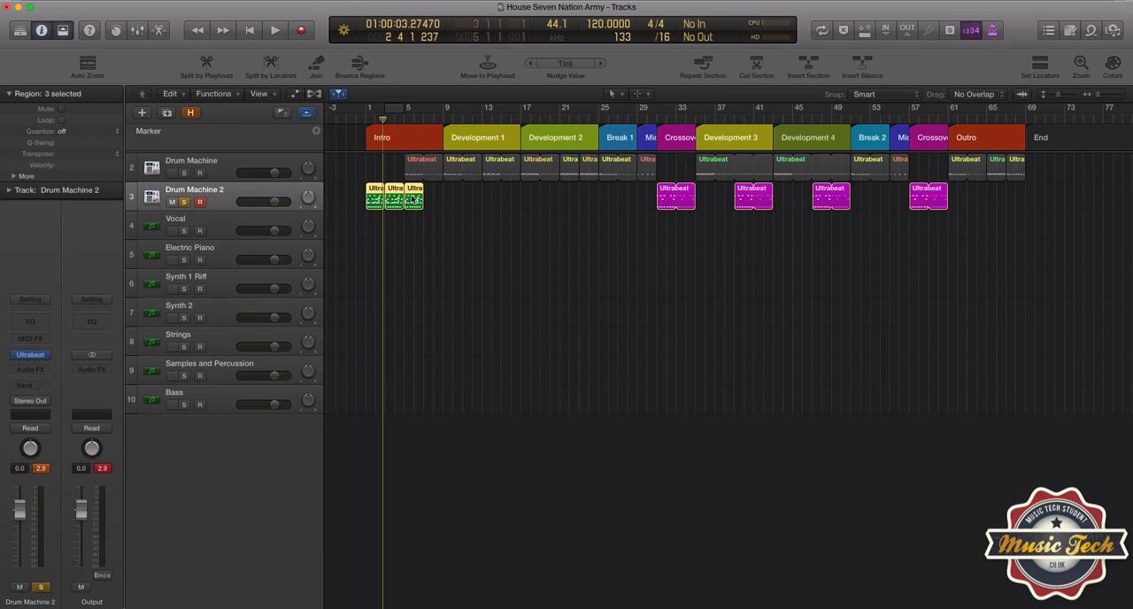
double_click(378, 188)
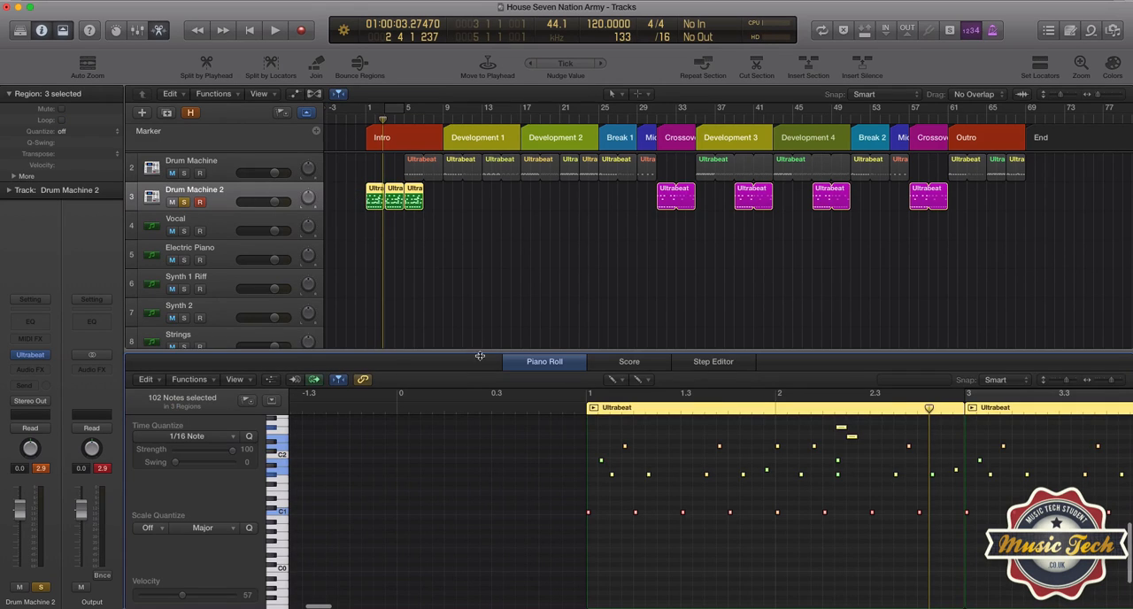
left_click_drag(480, 350, 478, 282)
scroll(620, 460, "right", 5)
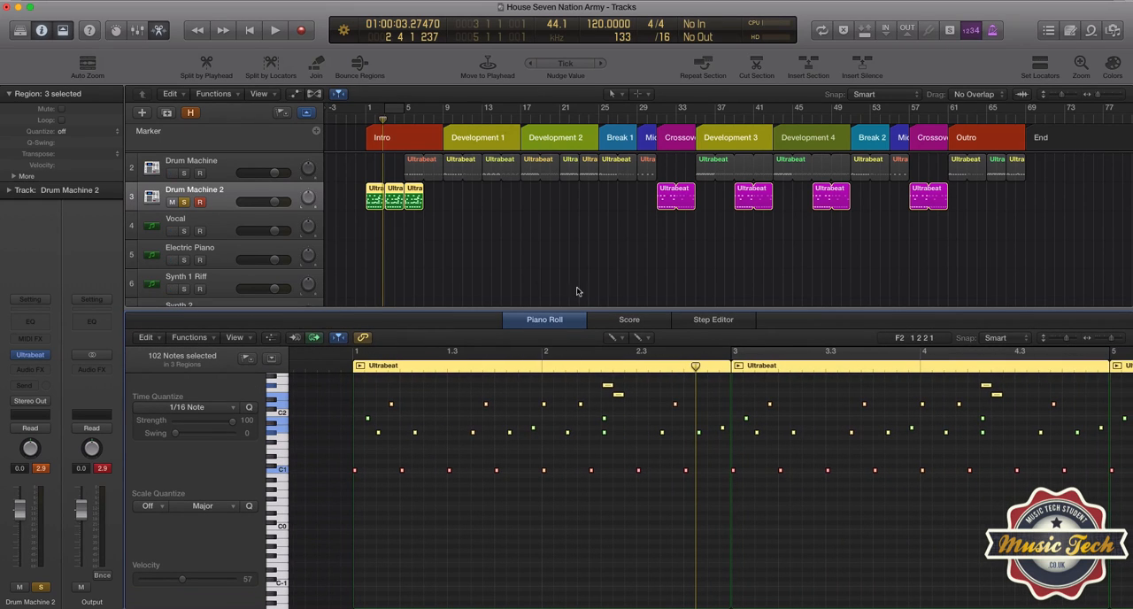
Step: Switch the Piano Roll to the Pointer tool and delete the 19 notes above the C1 kick row in the first region
left_click(621, 342)
left_click(639, 354)
left_click(544, 494)
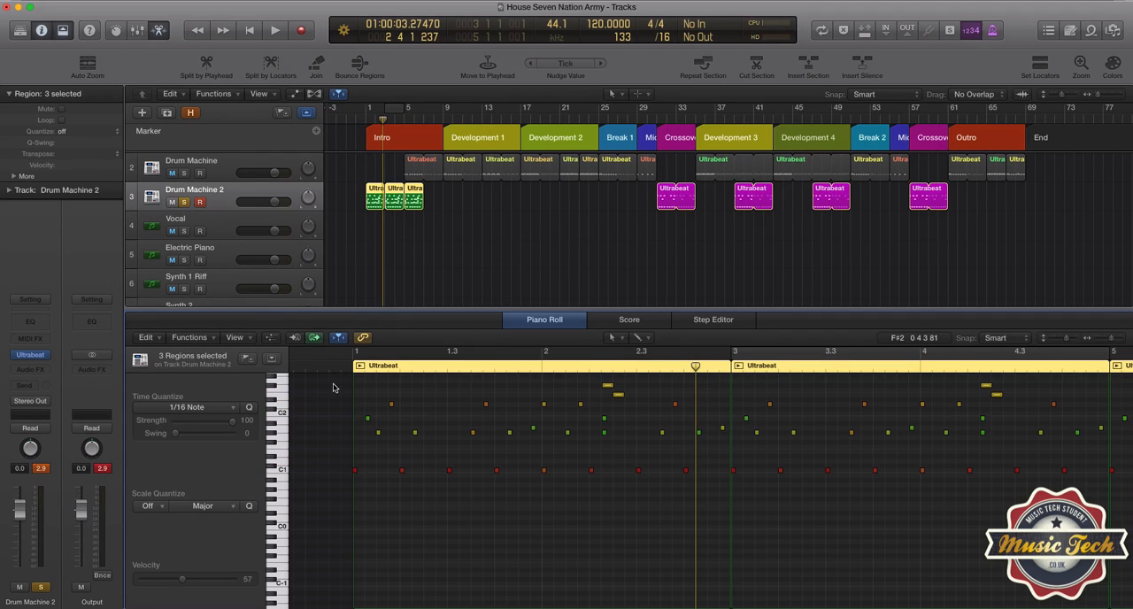
left_click_drag(339, 400, 722, 463)
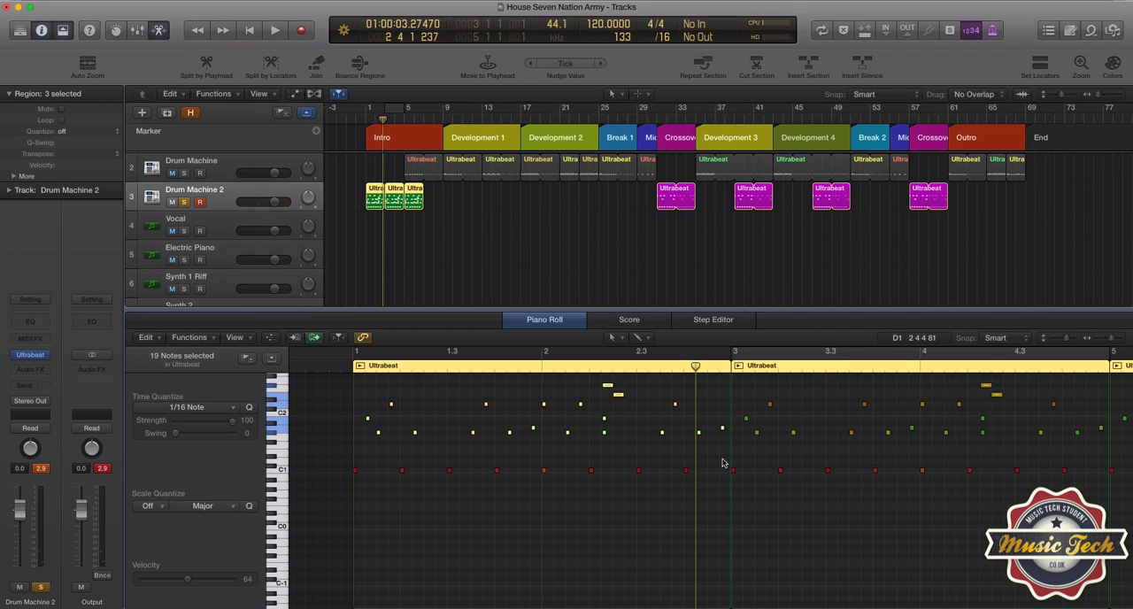
key("Delete")
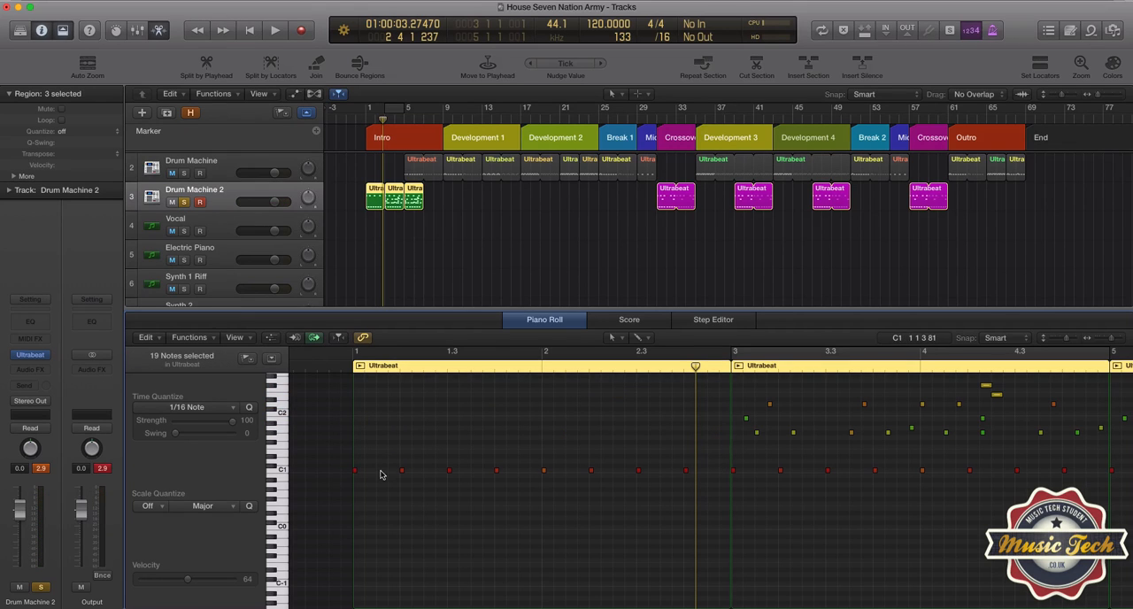
Step: Delete the first region's remaining high notes and the second region's upper notes, keeping its kick and lower hat-row notes
scroll(382, 476, "up", 1)
scroll(381, 474, "up", 3)
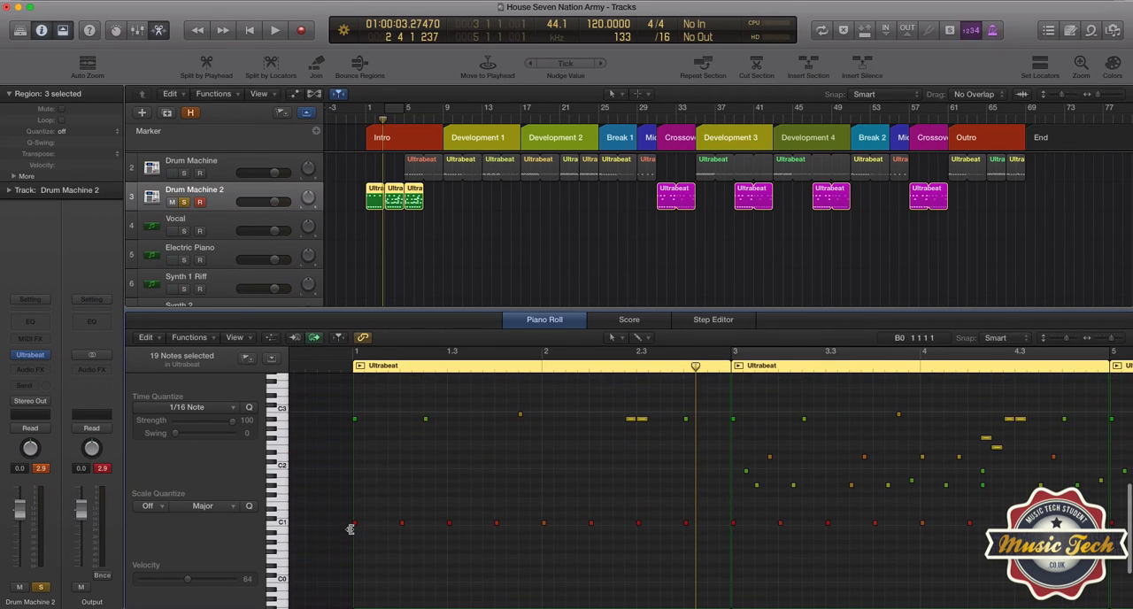
left_click_drag(345, 411, 1071, 478)
key("Delete")
key("Delete")
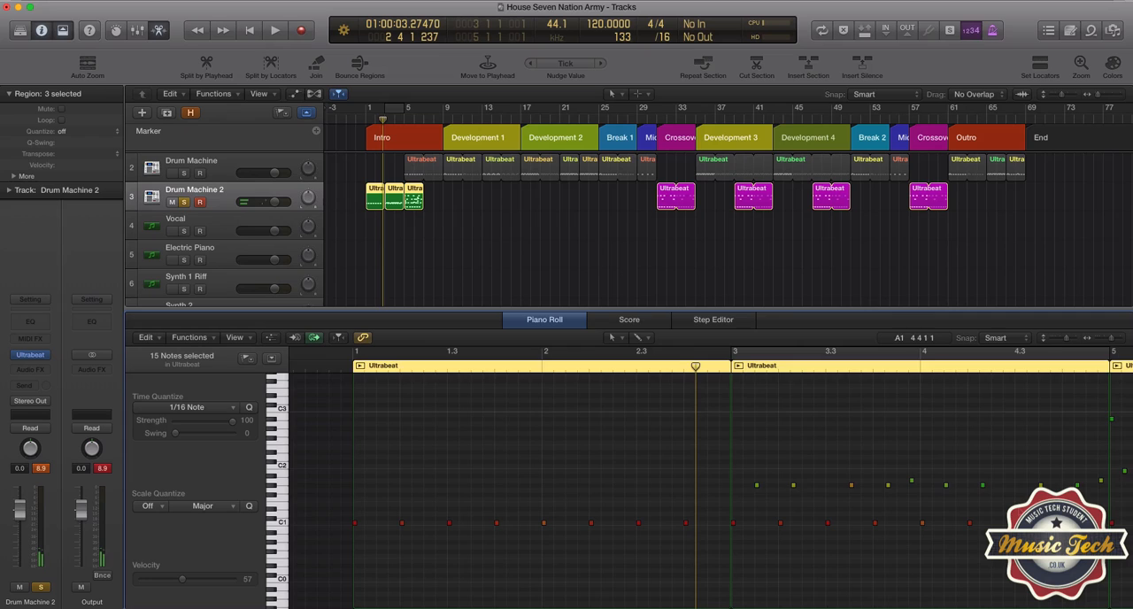
Step: Close the Piano Roll and delete the three green regions from the Intro on Drum Machine 2
scroll(925, 539, "right", 2)
scroll(924, 538, "right", 10)
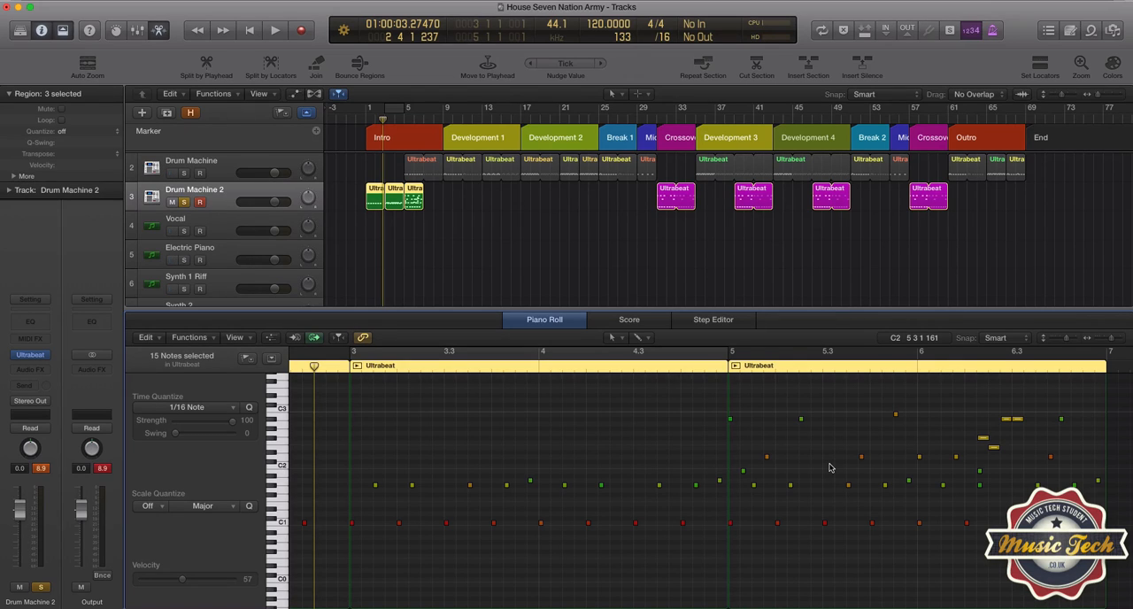
left_click(529, 322)
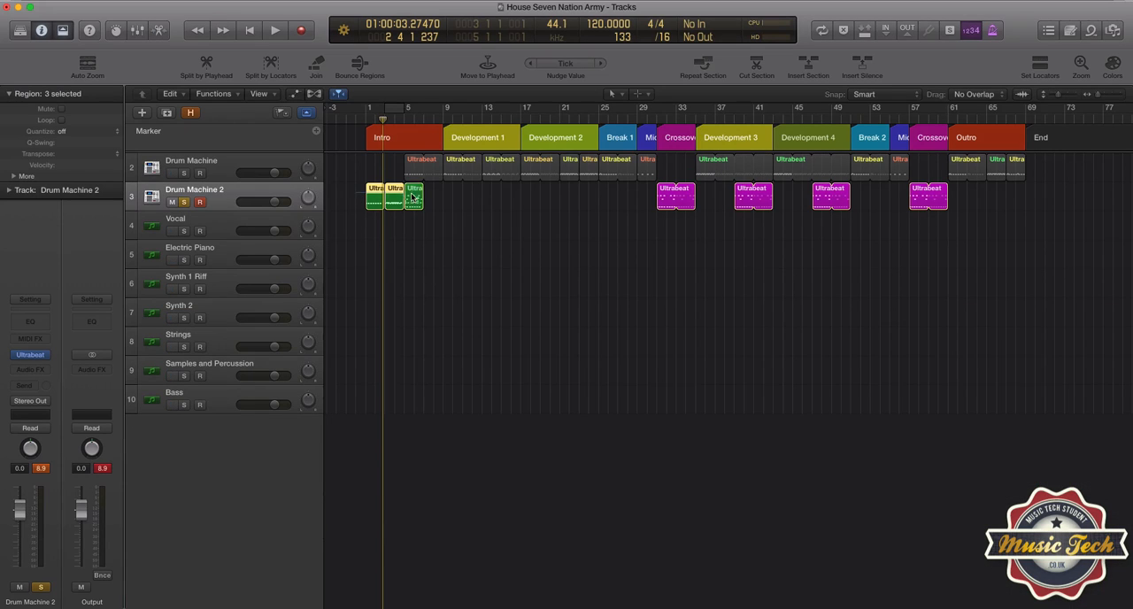
key("Delete")
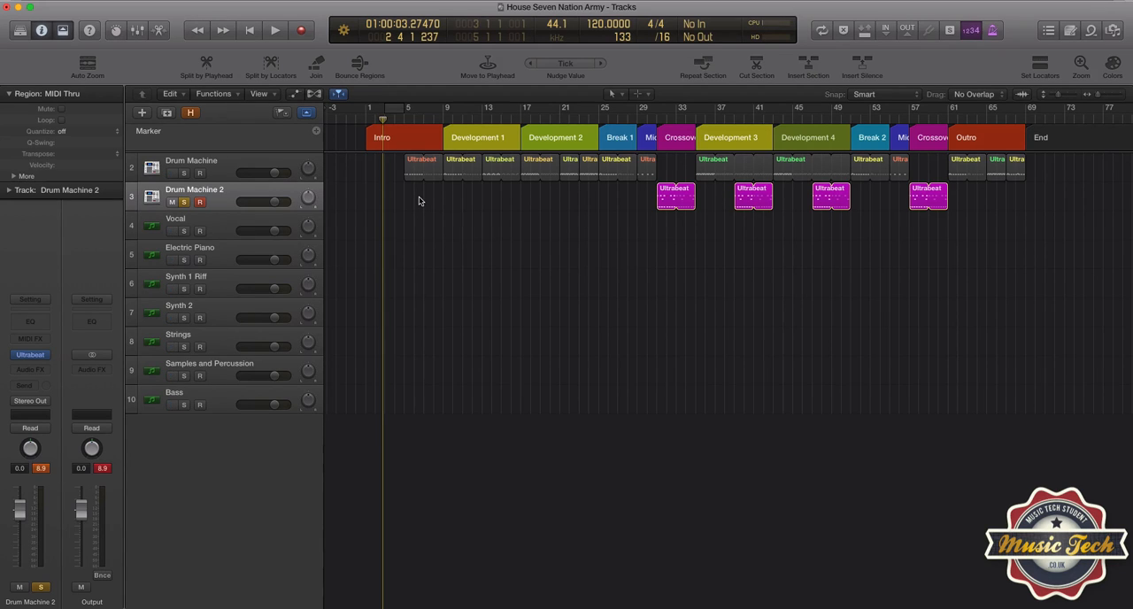
Step: Open Ultrabeat on Drum Machine 2 and select the Flange Hat row in its step grid
left_click(215, 200)
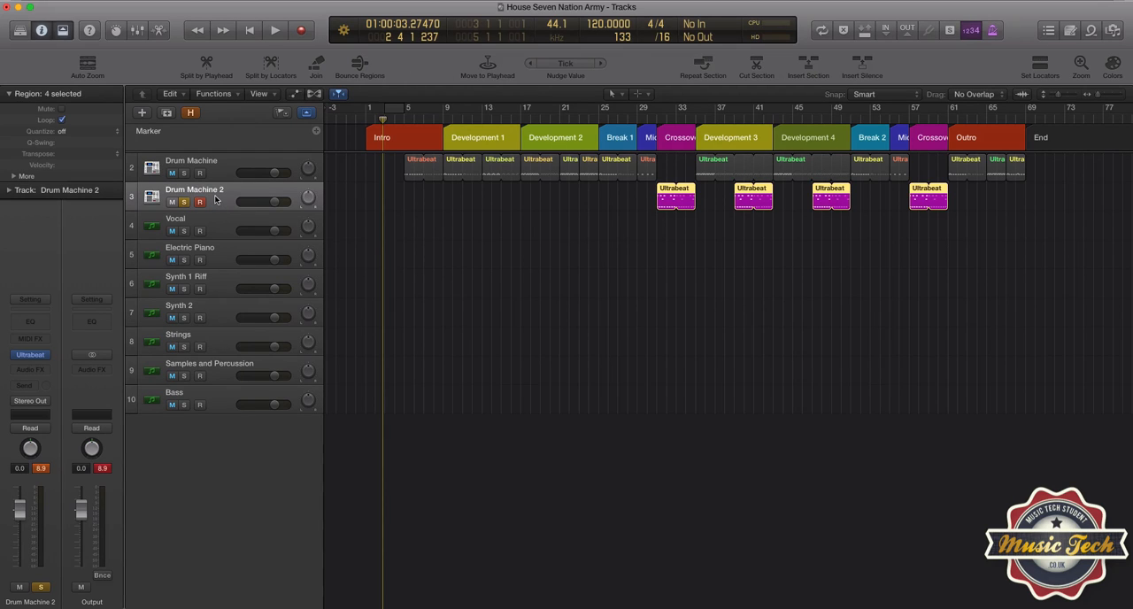
left_click(35, 356)
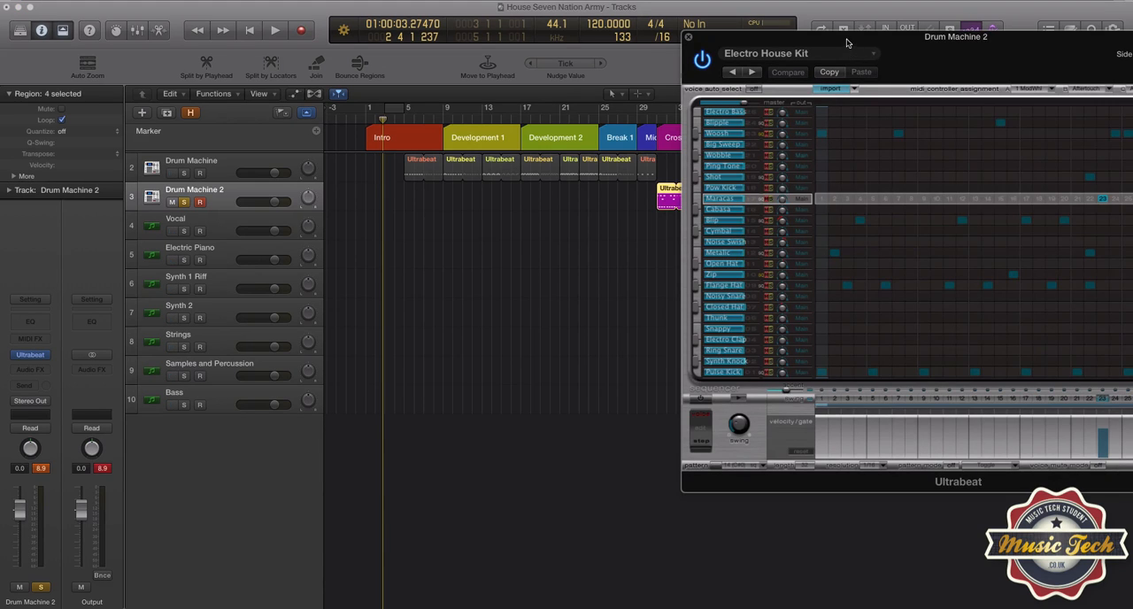
left_click_drag(845, 57, 724, 62)
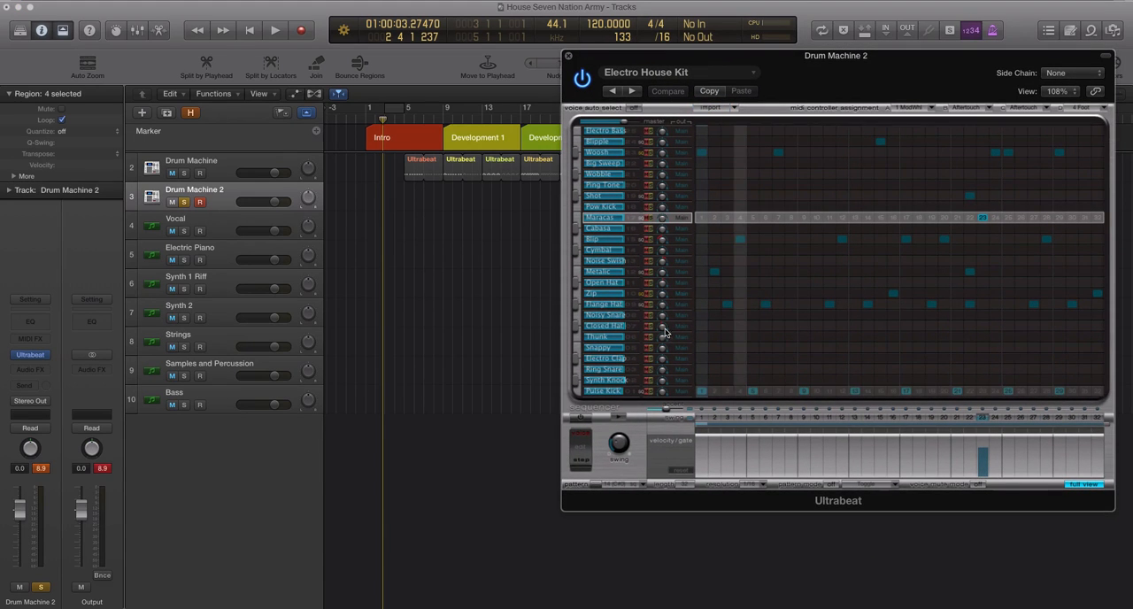
left_click(598, 306)
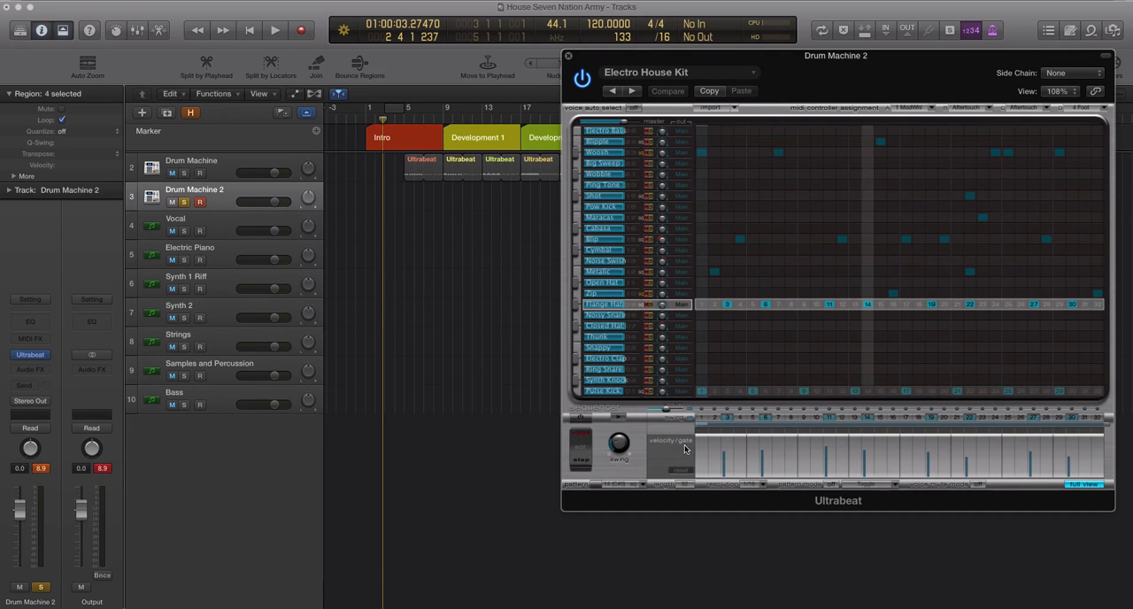
Step: Lengthen the gate of the Flange Hat's step 3 by hand in the velocity/gate display
right_click(743, 445)
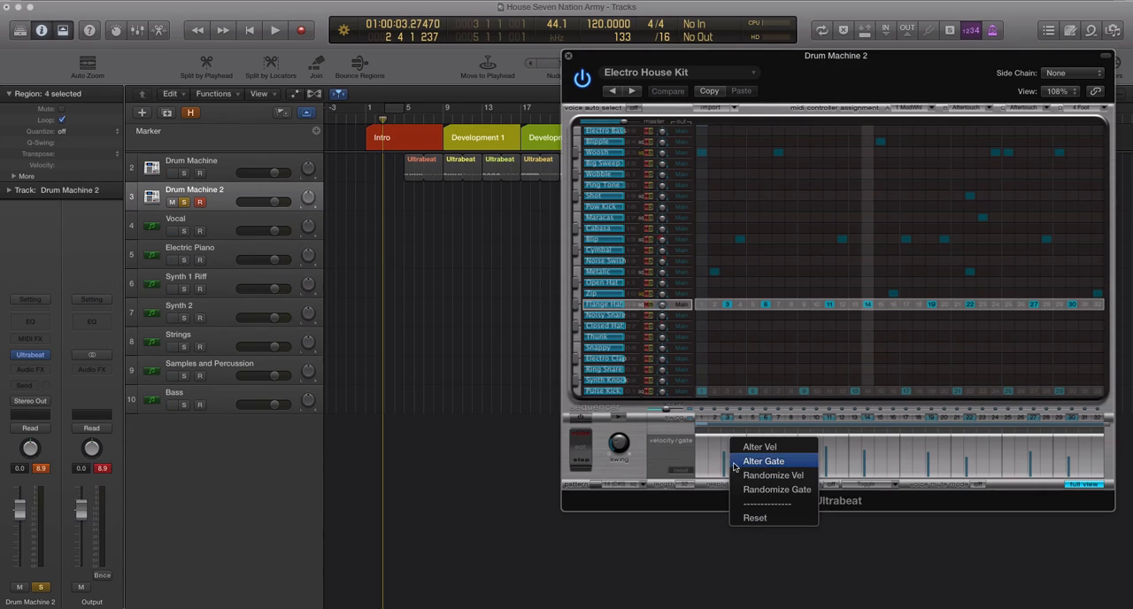
left_click(724, 452)
mouse_move(723, 453)
left_mouse_down()
mouse_move(733, 462)
mouse_move(733, 450)
left_mouse_up()
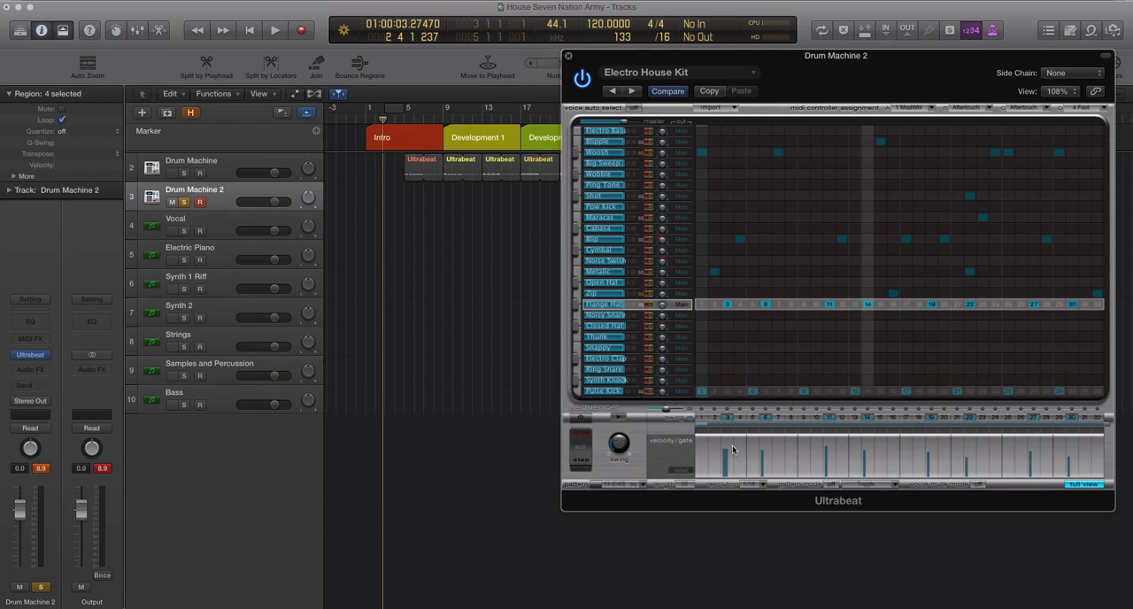
Step: Randomize the velocity and the gate of the Flange Hat's steps
right_click(733, 450)
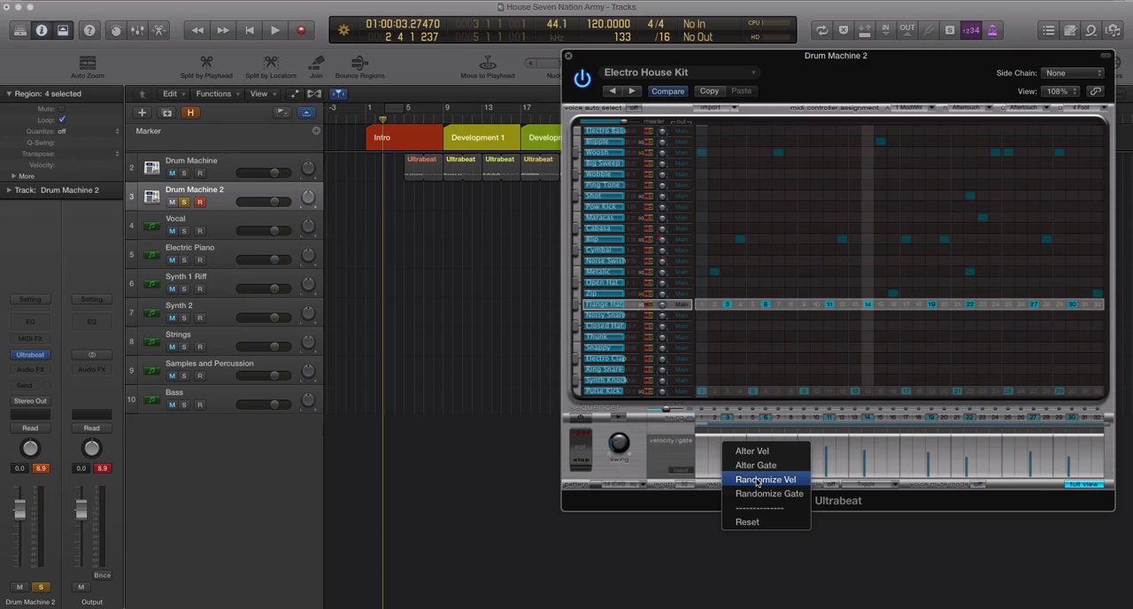
left_click(757, 480)
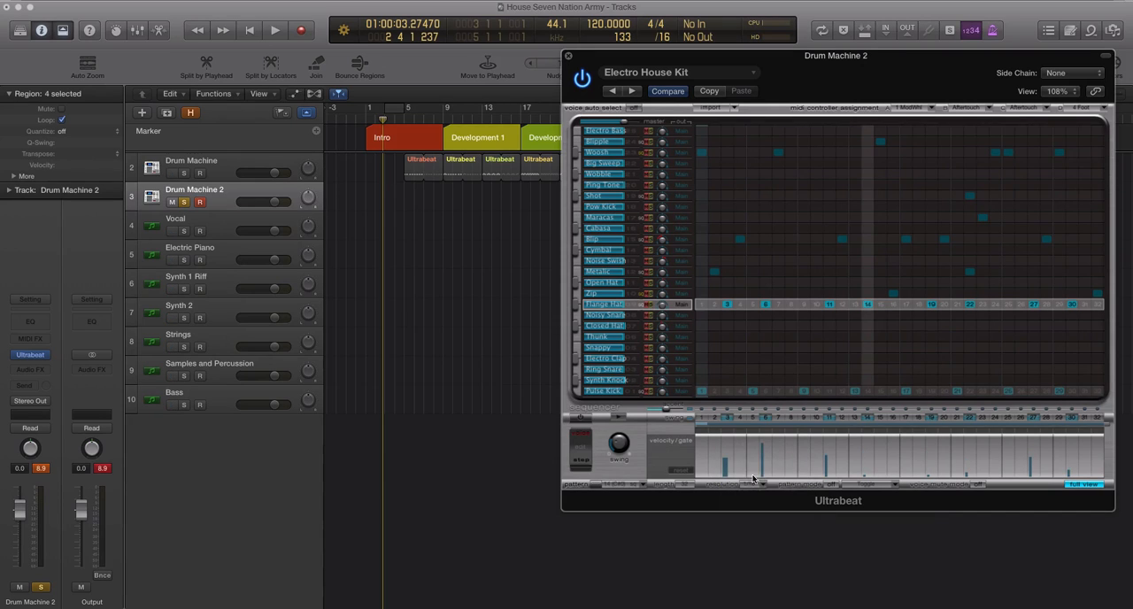
right_click(906, 460)
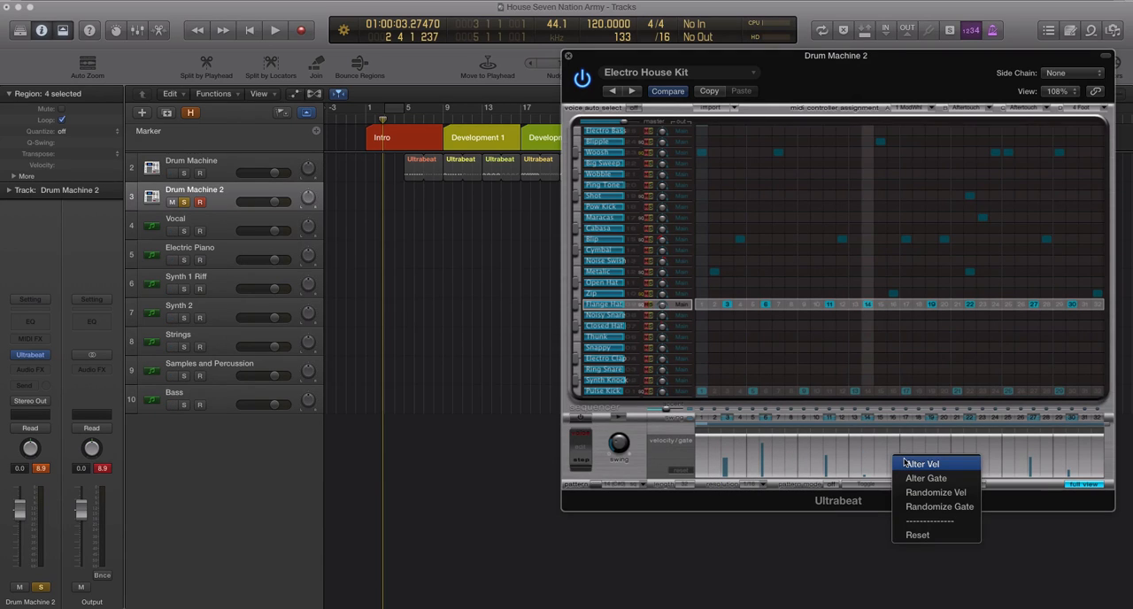
left_click(924, 506)
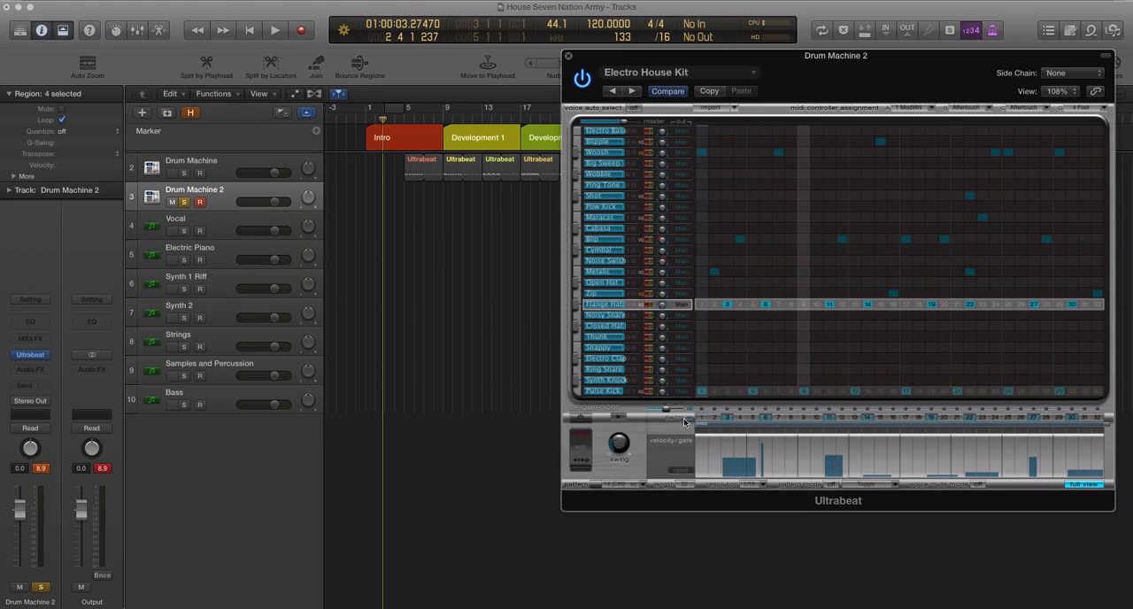
Step: Import the Boutique 78.pst kit from the 01 Drum Kits folder as Ultrabeat's second kit
left_click_drag(689, 56, 530, 54)
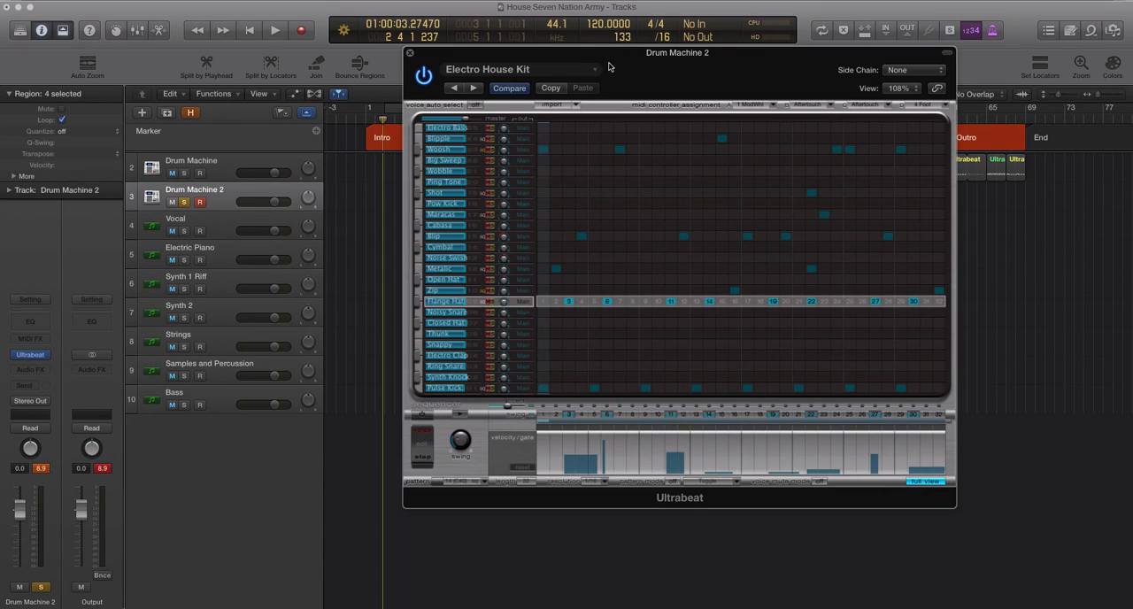
left_click_drag(606, 59, 595, 56)
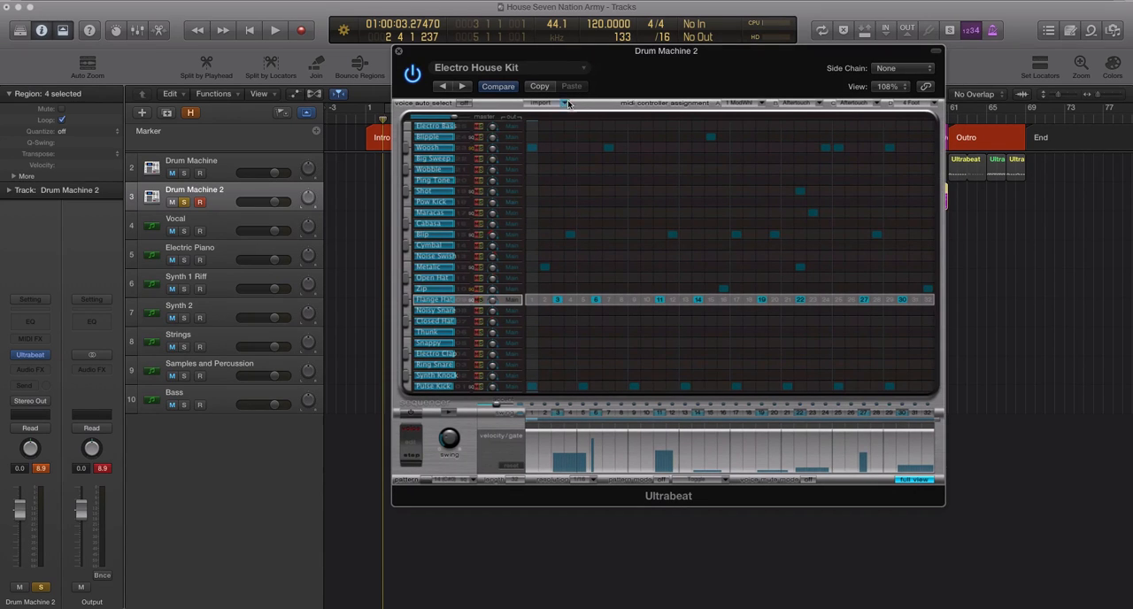
left_click(563, 105)
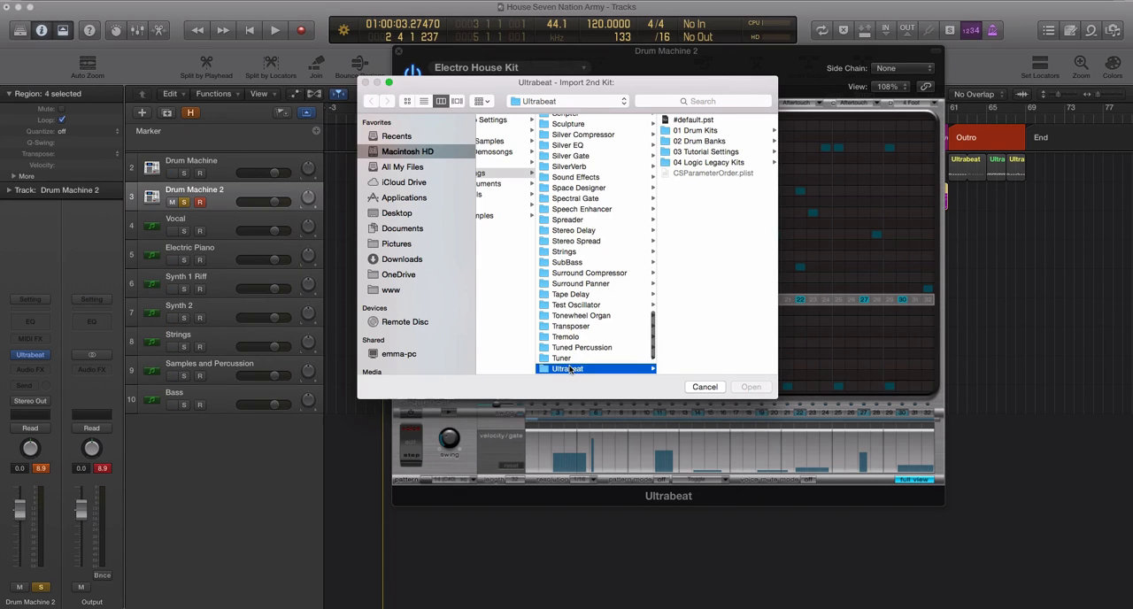
left_click(694, 133)
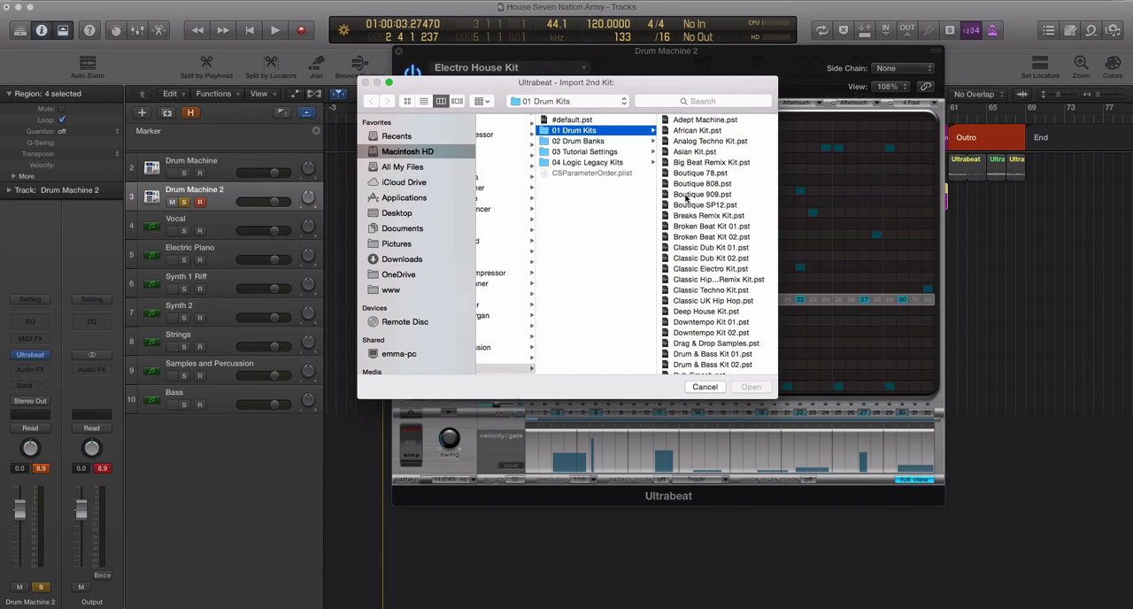
left_click(679, 176)
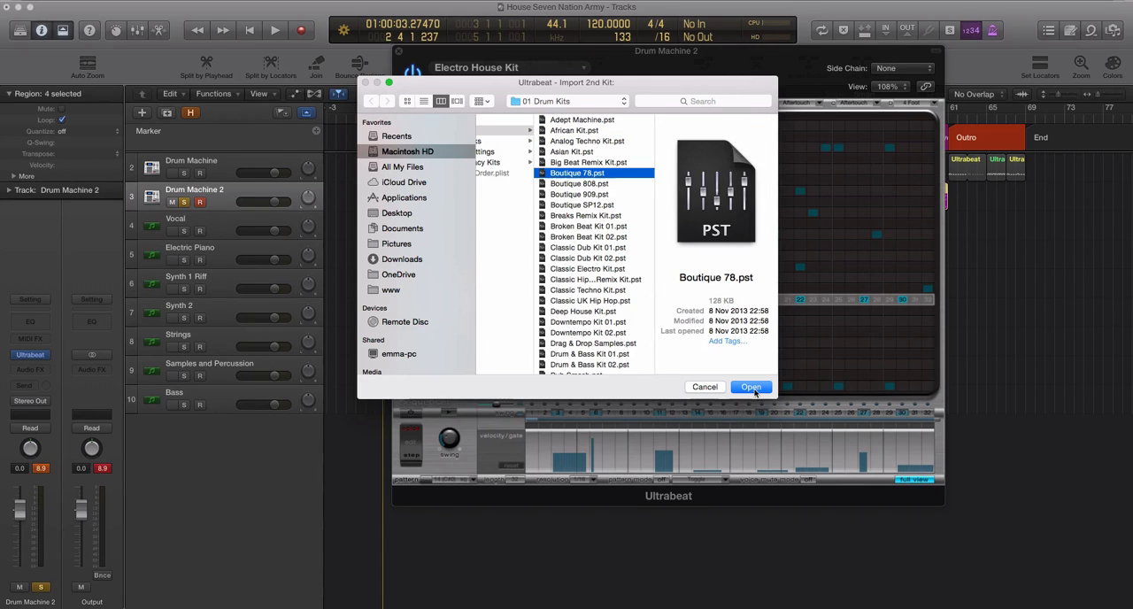
left_click(749, 387)
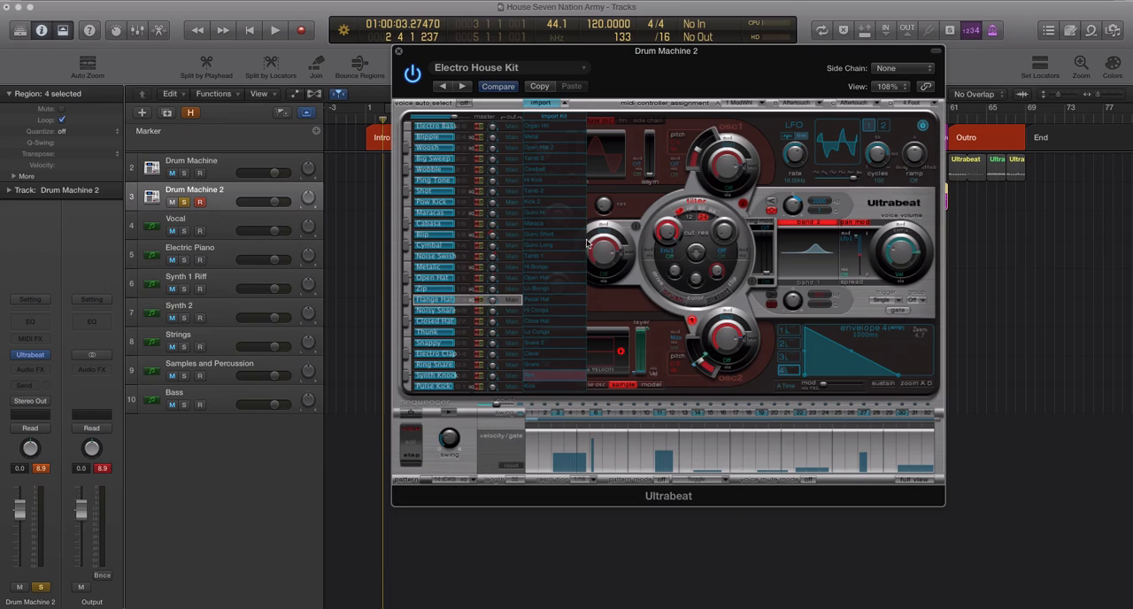
Step: Audition the first few imported sounds and replace the Electro Bass voice with the imported Organ Hit
left_click(541, 132)
left_click(543, 135)
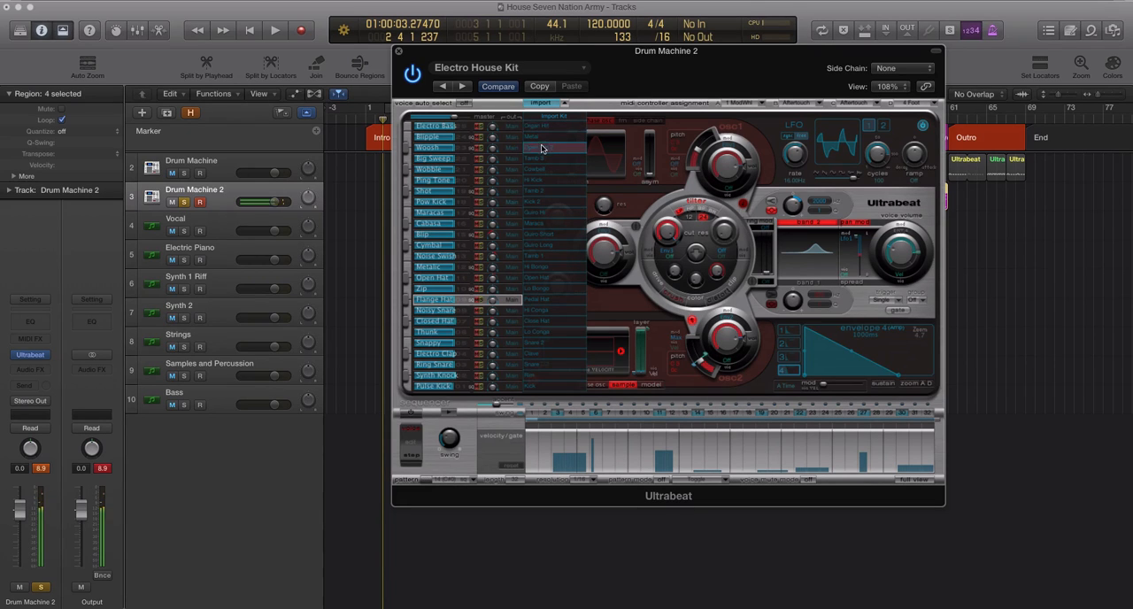
left_click(540, 130)
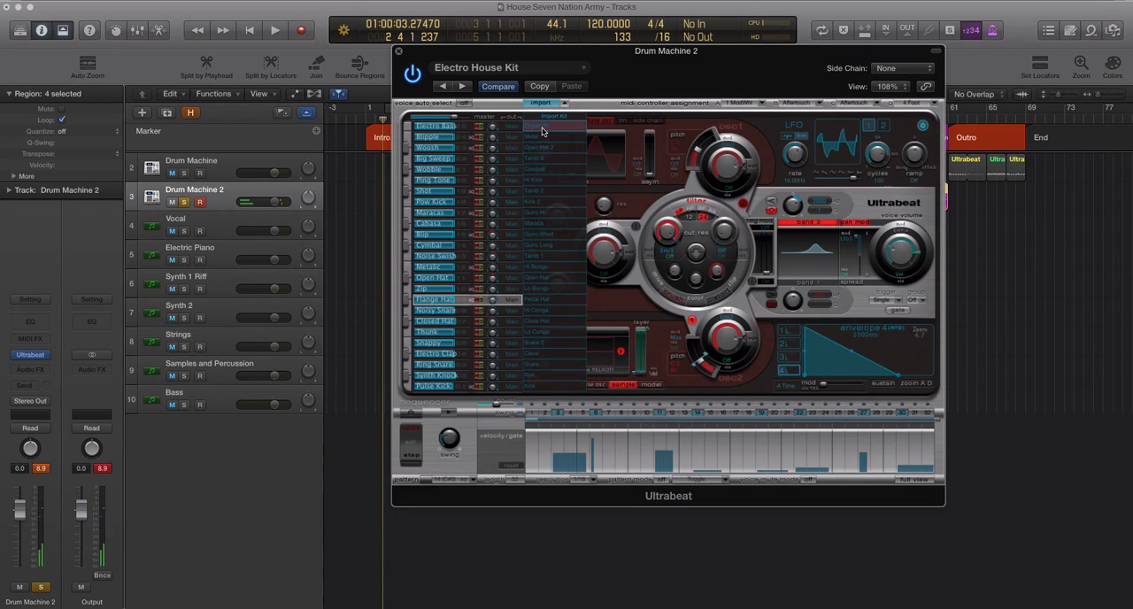
left_click_drag(538, 129, 436, 128)
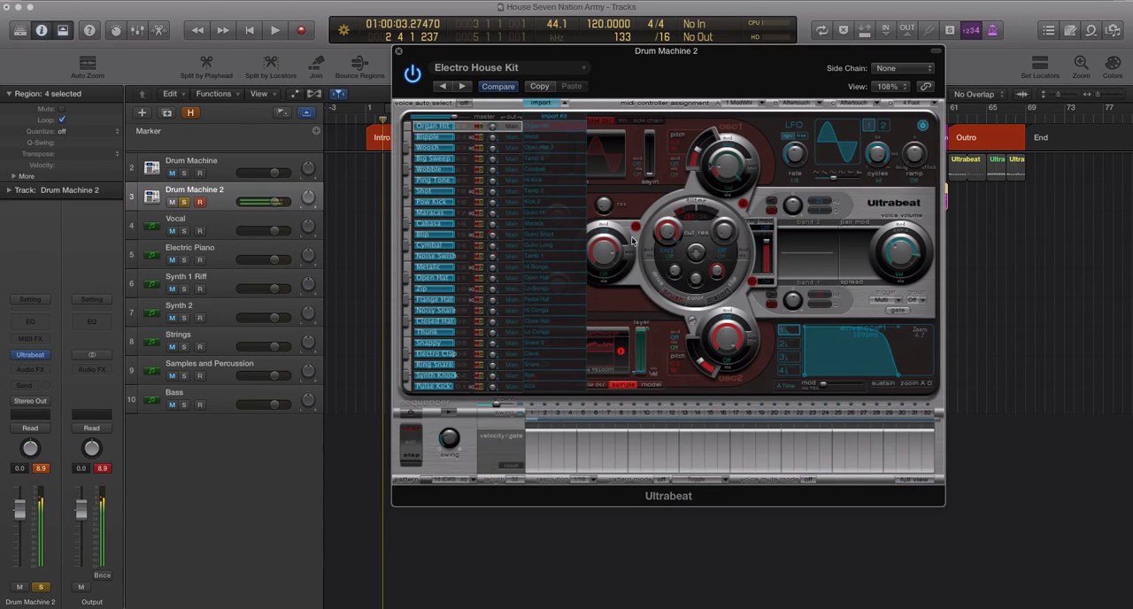
Step: Show the full step grid without the import list and program Organ Hit on steps 1, 13 and 25
left_click(904, 480)
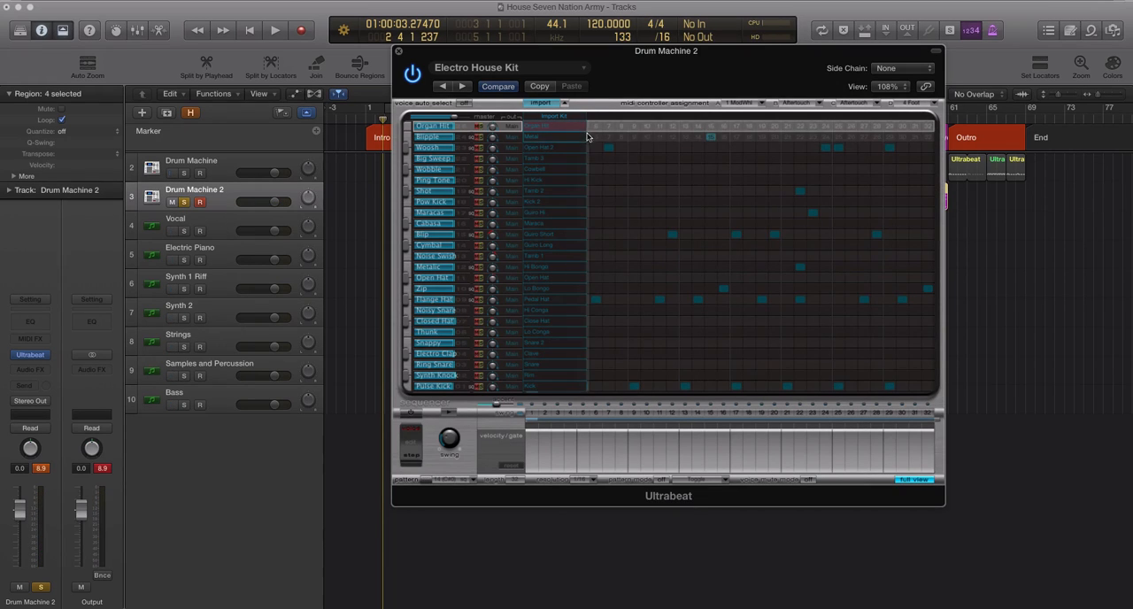
left_click(566, 105)
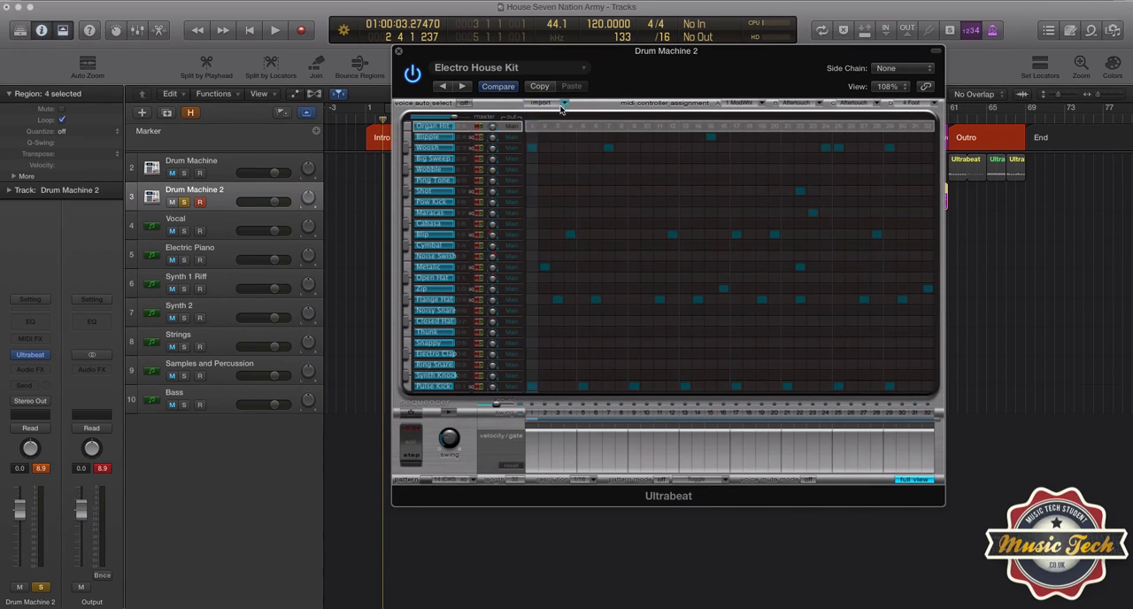
left_click(532, 128)
left_click(684, 126)
left_click(698, 126)
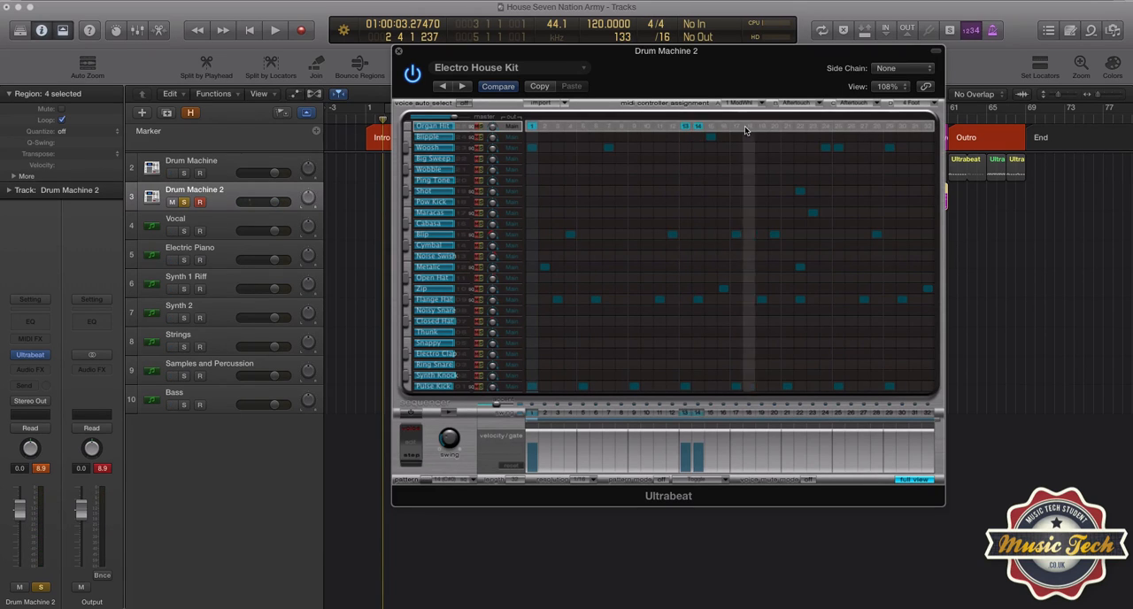
left_click(698, 126)
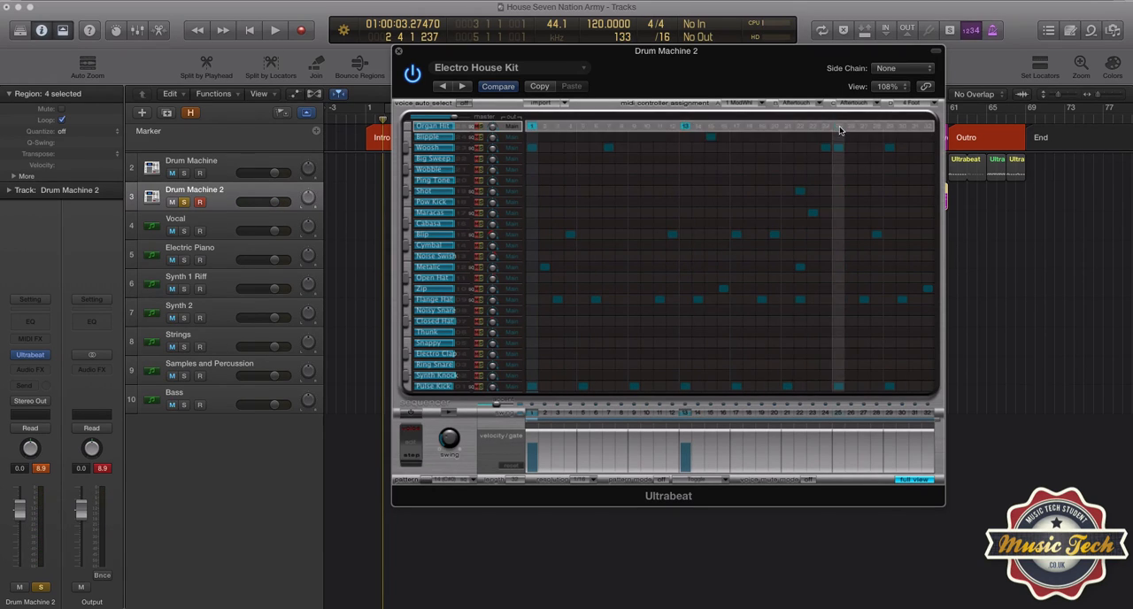
left_click(839, 125)
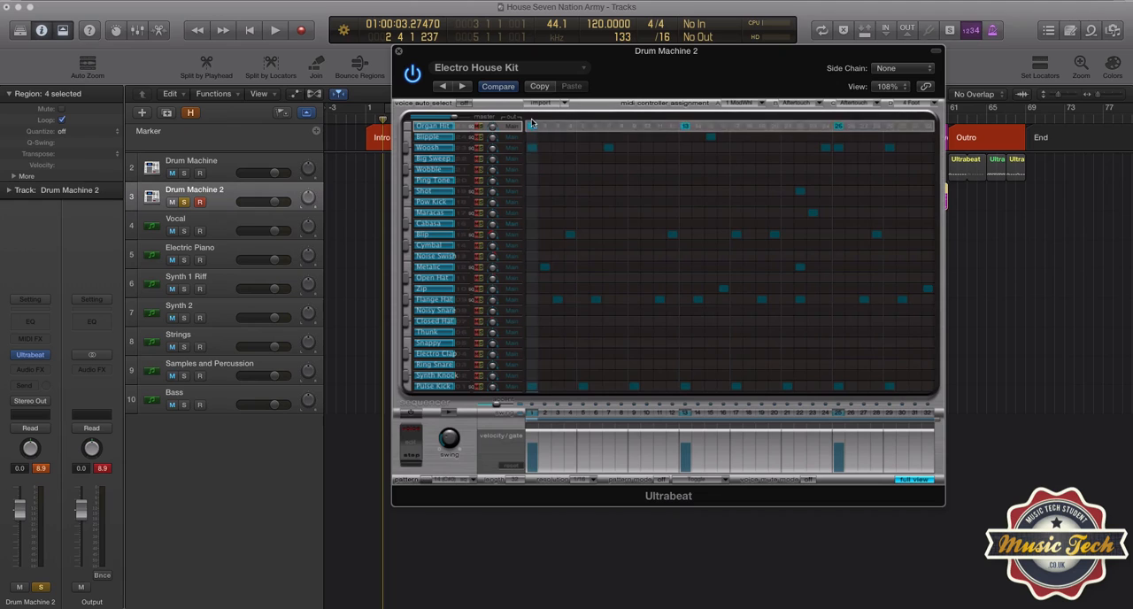
Step: Audition the imported kick, import Classic Techno Kit.pst as the second kit instead, and hide the import list
left_click(563, 105)
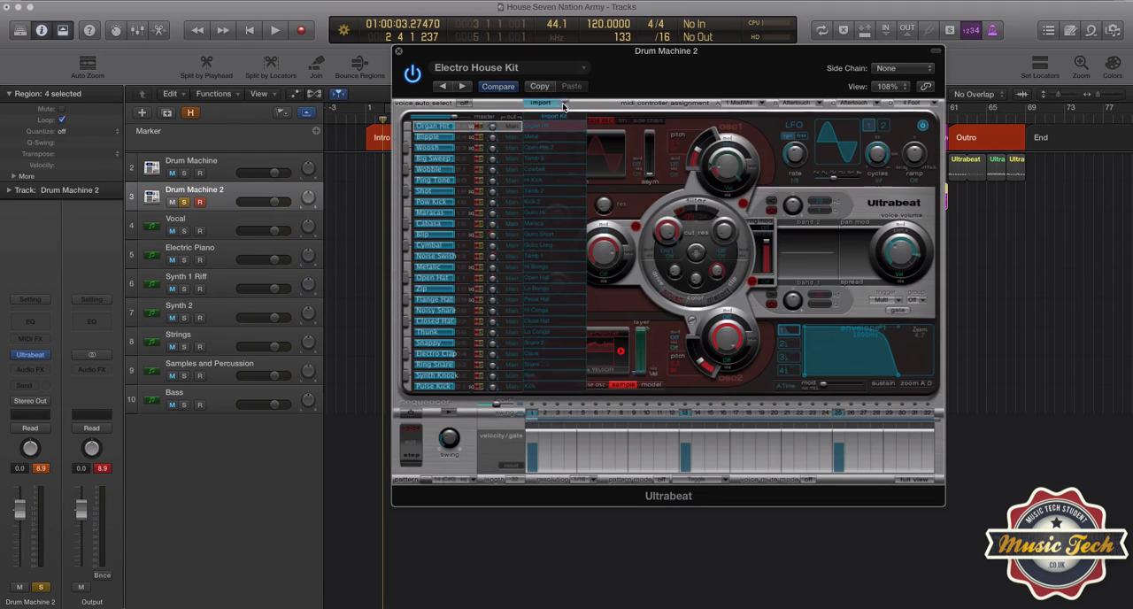
left_click(536, 390)
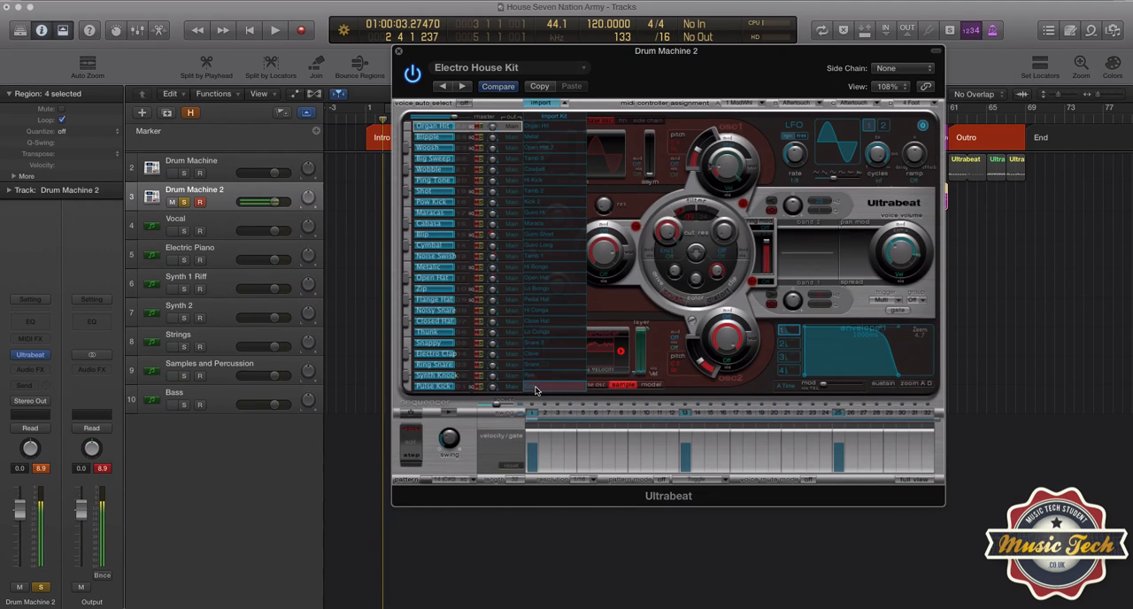
left_click(540, 103)
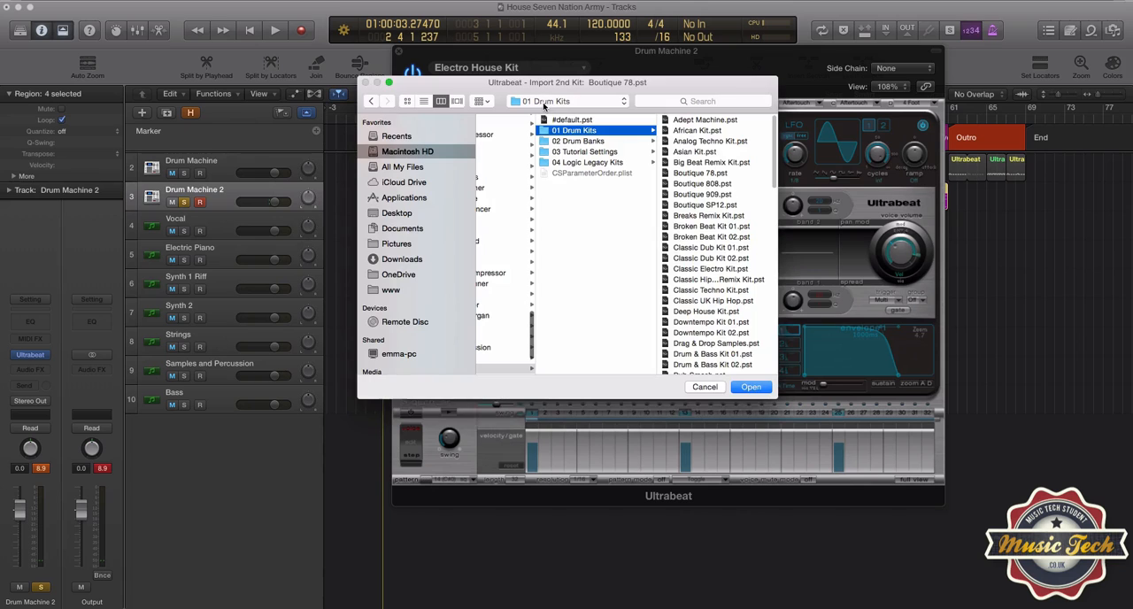
left_click(705, 290)
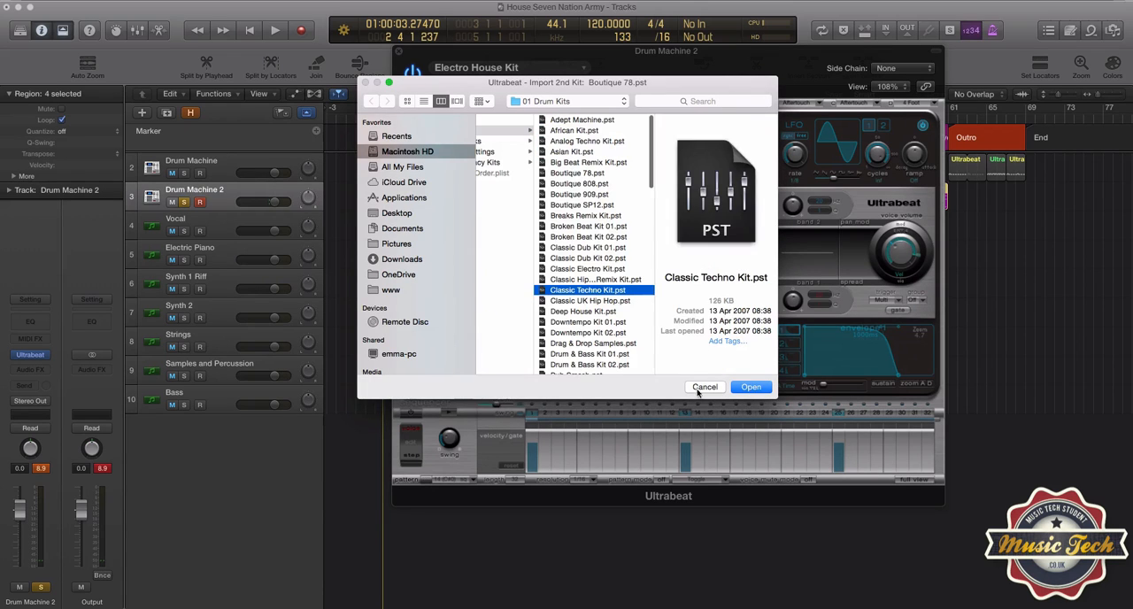
left_click(748, 388)
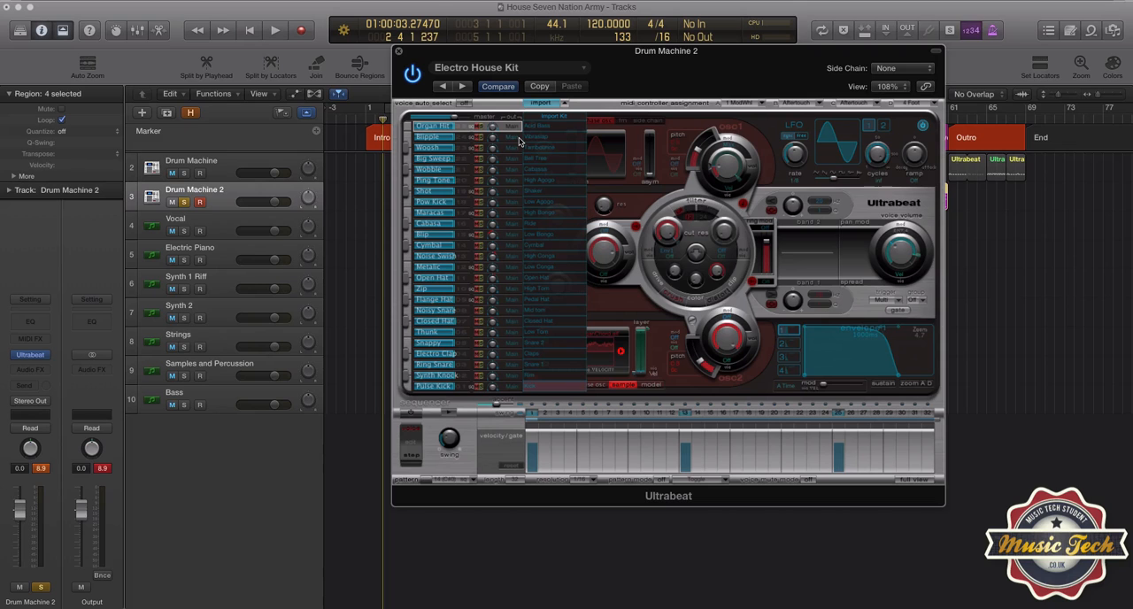
left_click(563, 103)
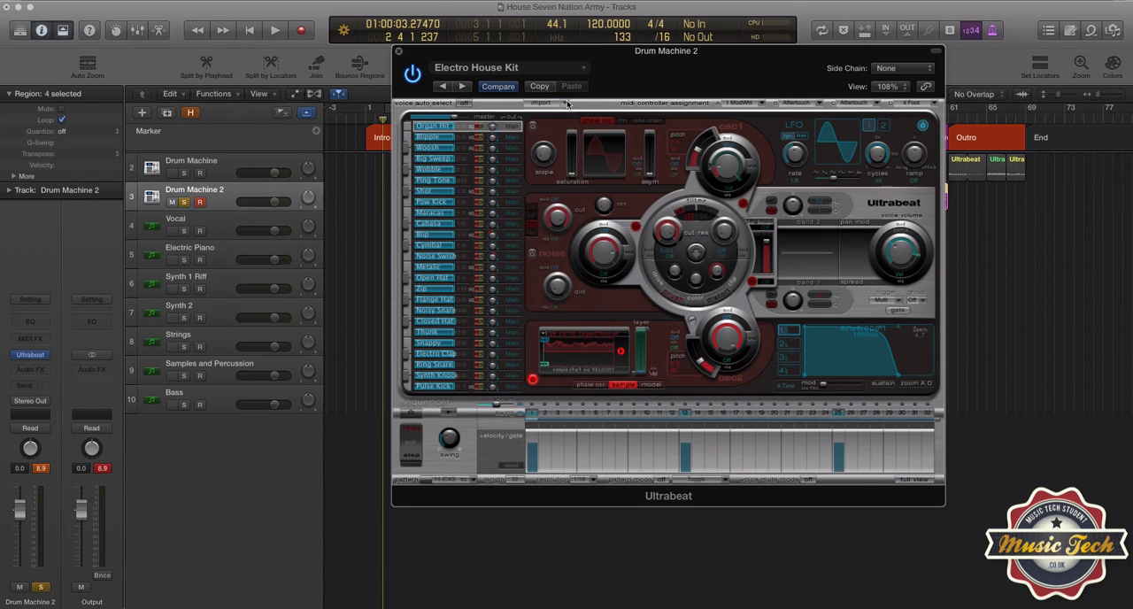
Step: Load the 12 Bar Blues Bass Apple Loop as the Organ Hit voice's oscillator 2 sample and audition it
left_click_drag(588, 55, 422, 35)
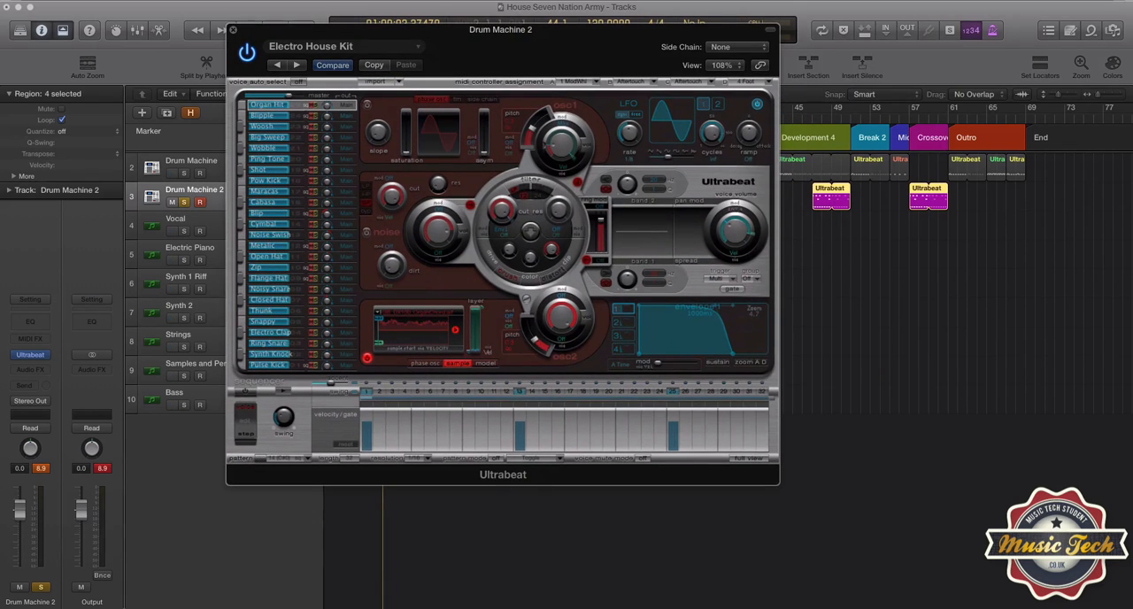
left_click(1090, 32)
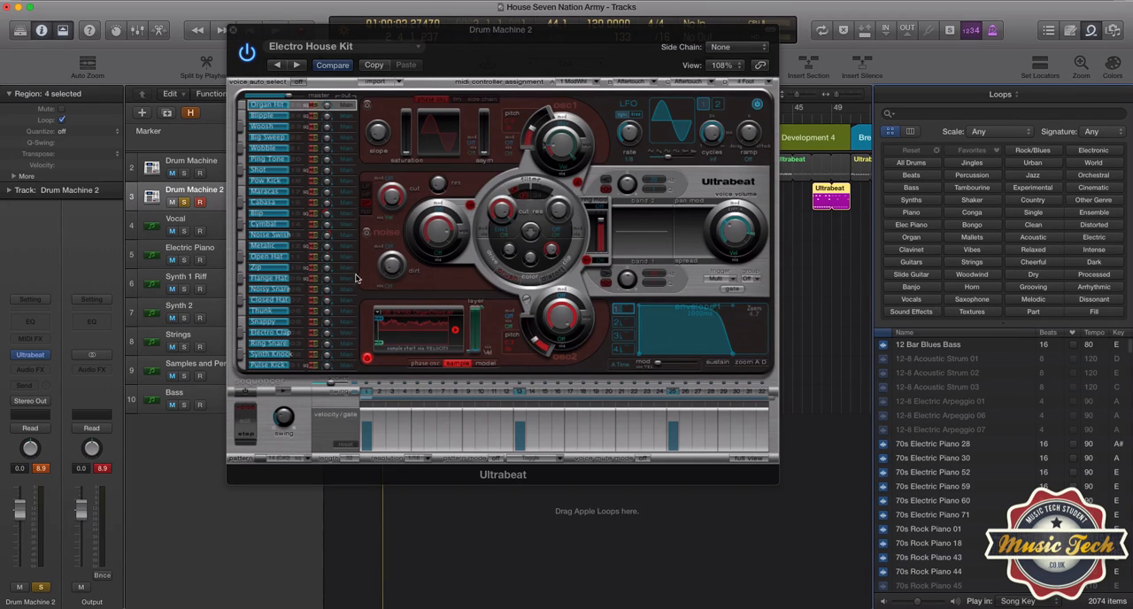
left_click(255, 118)
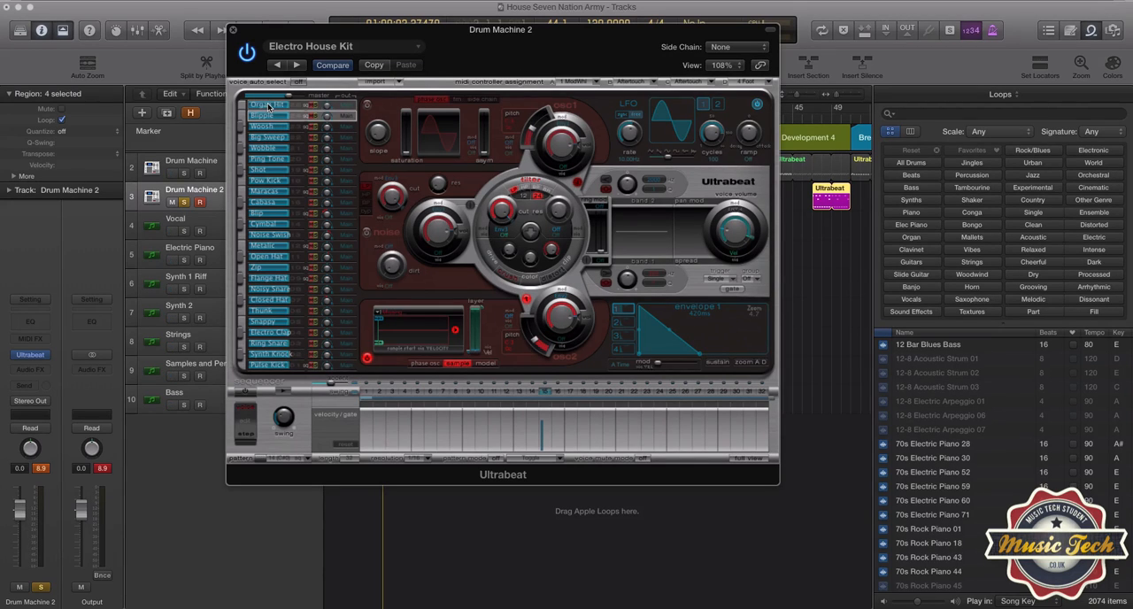
left_click(268, 105)
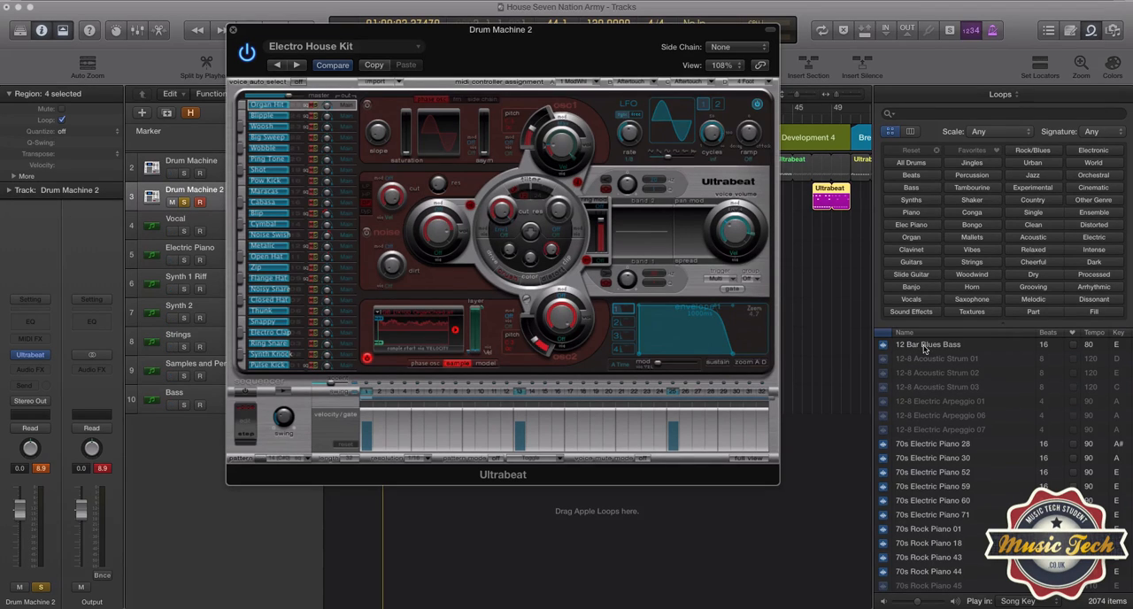
mouse_move(921, 350)
left_mouse_down()
mouse_move(639, 329)
mouse_move(414, 330)
left_mouse_up()
left_click(245, 106)
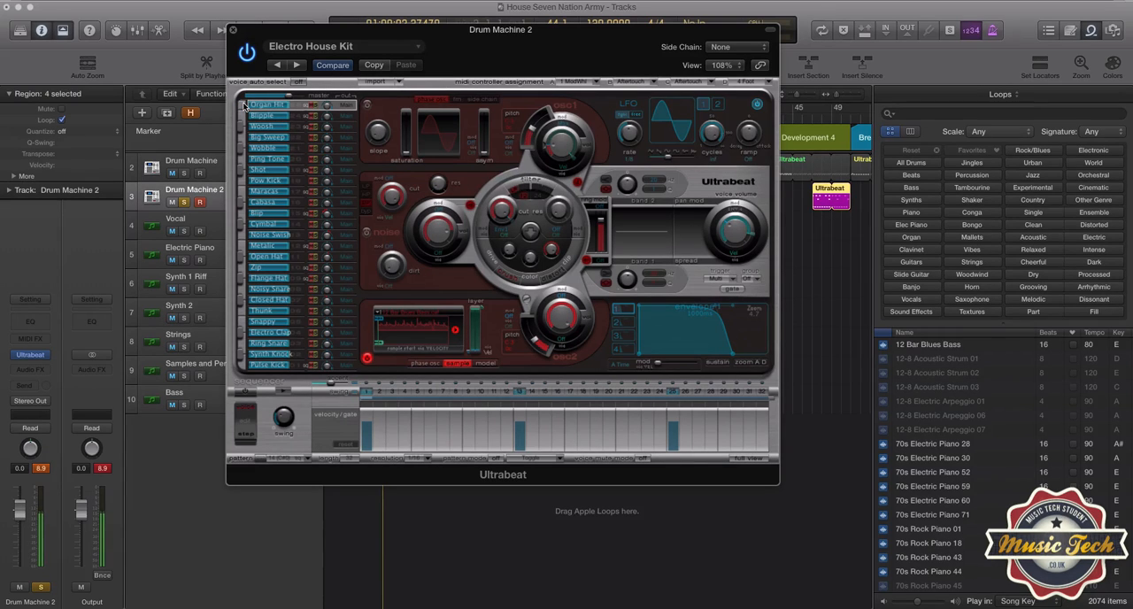
Step: Audition the Organ Hit voice, close Ultrabeat and the loop browser, and solo Drum Machine instead of Drum Machine 2
left_click(244, 106)
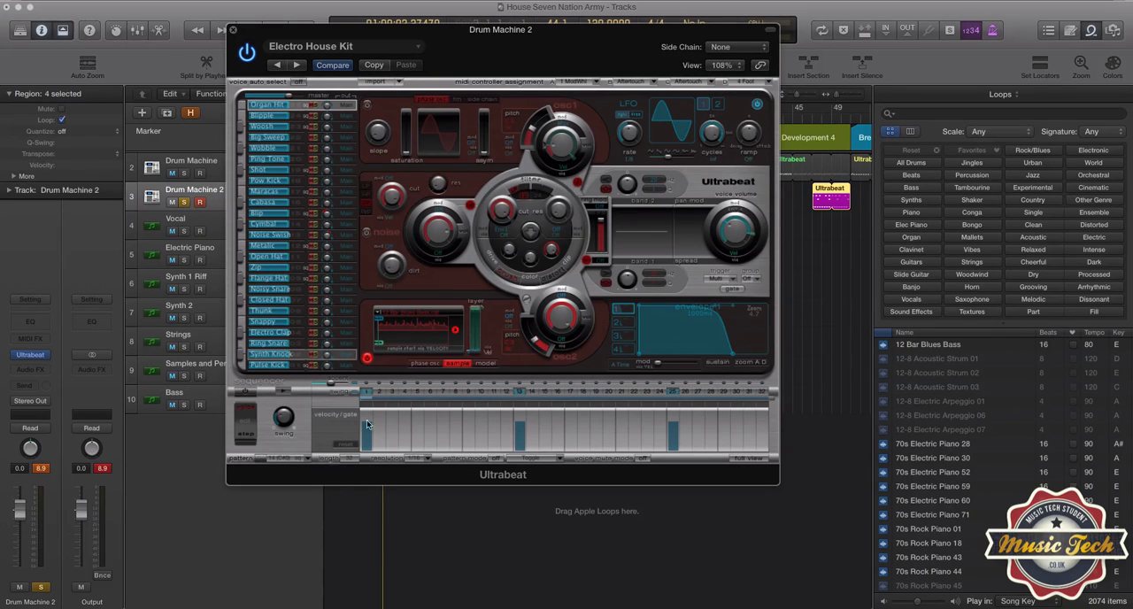
left_click(233, 31)
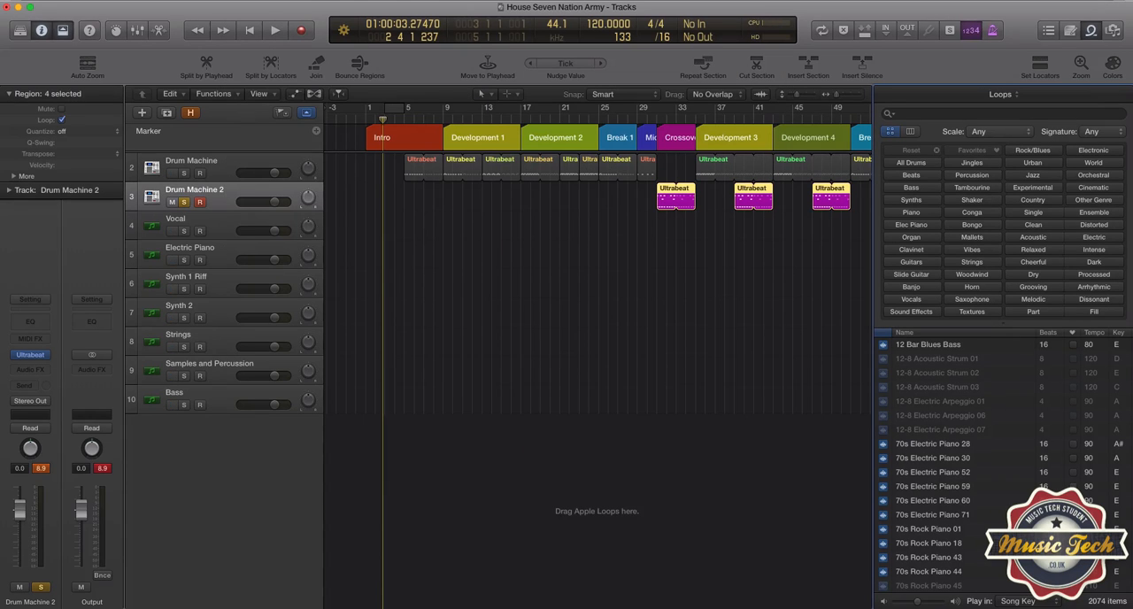
left_click(1093, 32)
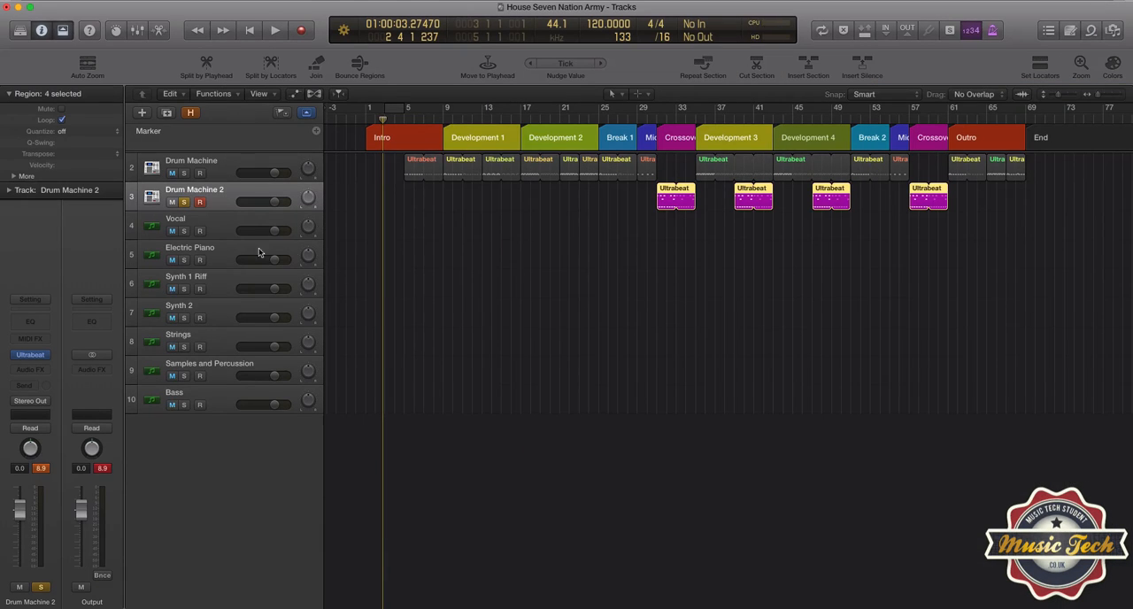
left_click(184, 201)
left_click(183, 174)
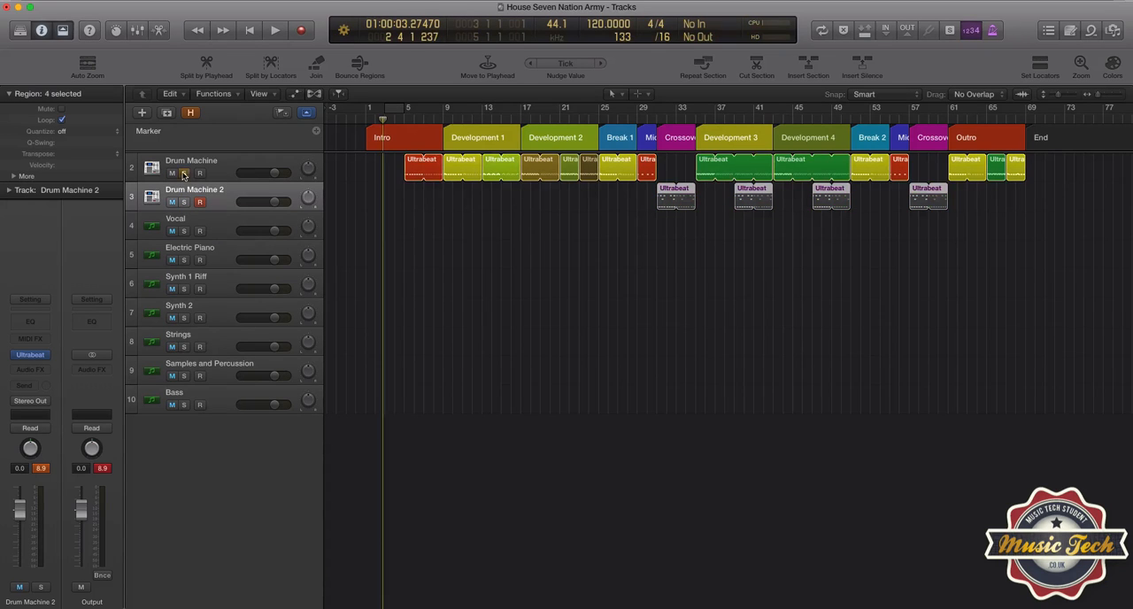
Step: Examine the Drum Machine region at bar 9 in the Piano Roll, select its highest note, and close the editor
left_click(450, 163)
double_click(450, 163)
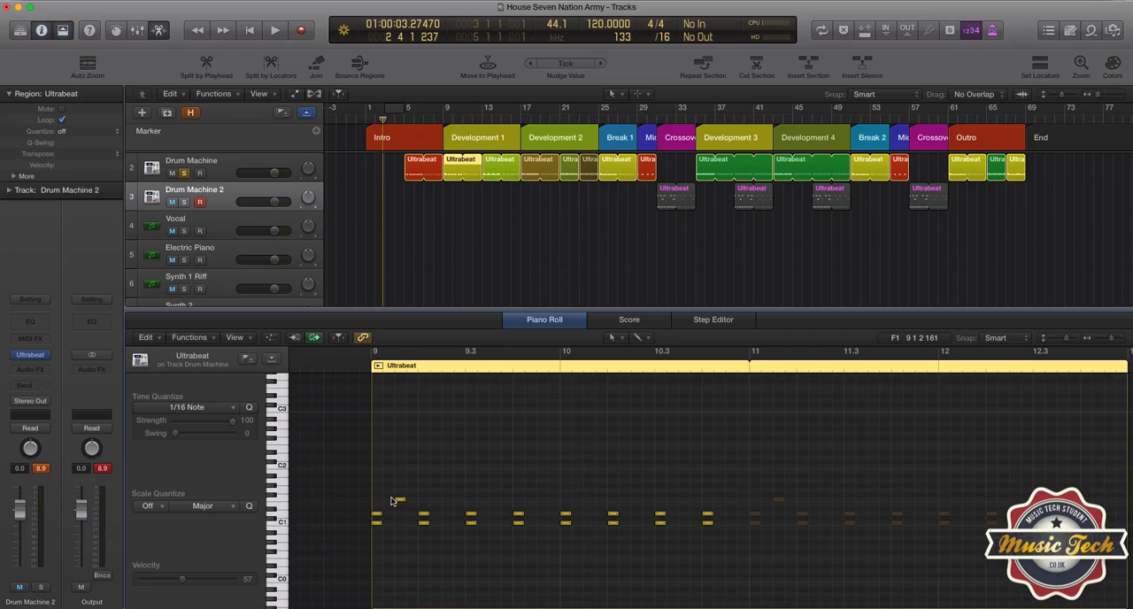
left_click(284, 501)
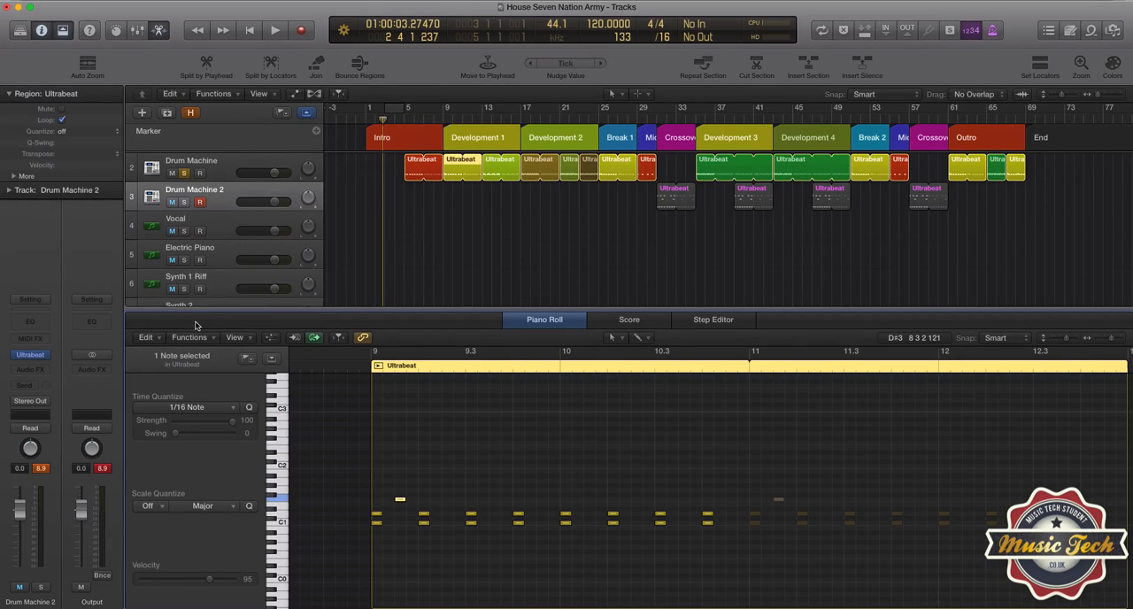
left_click(539, 324)
Step: Select the soloed Drum Machine track and play it briefly from bar 9
left_click(239, 168)
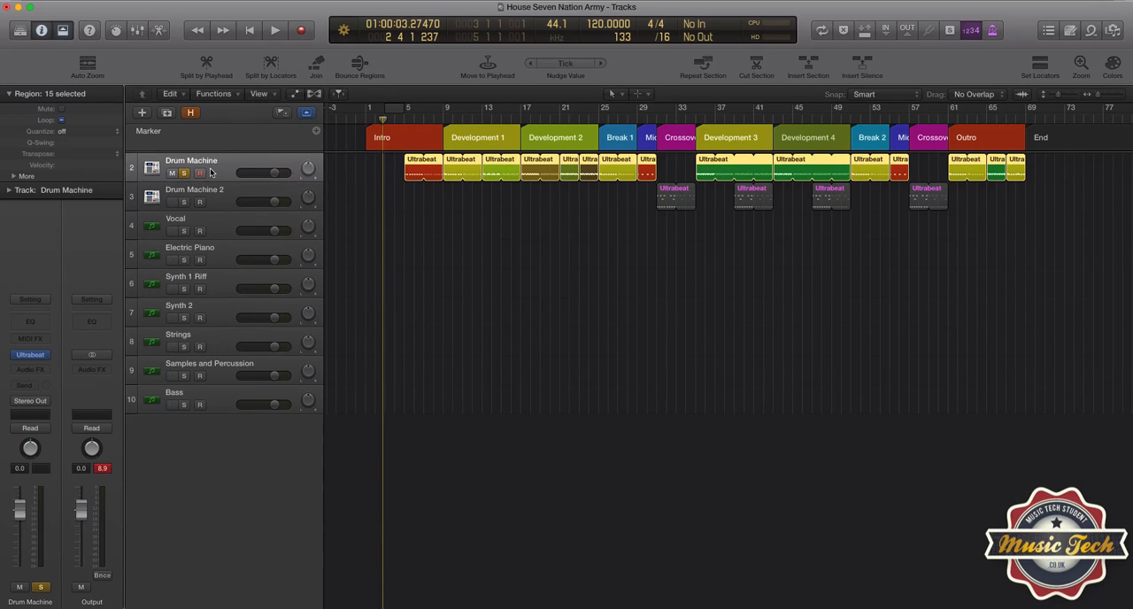
scroll(211, 172, "left", 1)
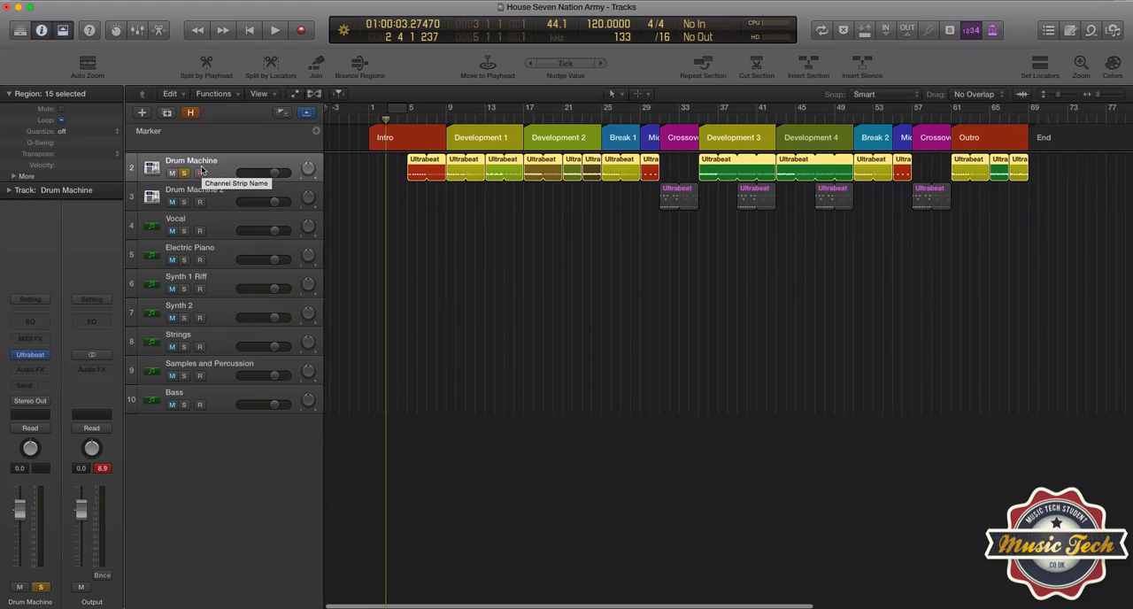
scroll(215, 166, "left", 1)
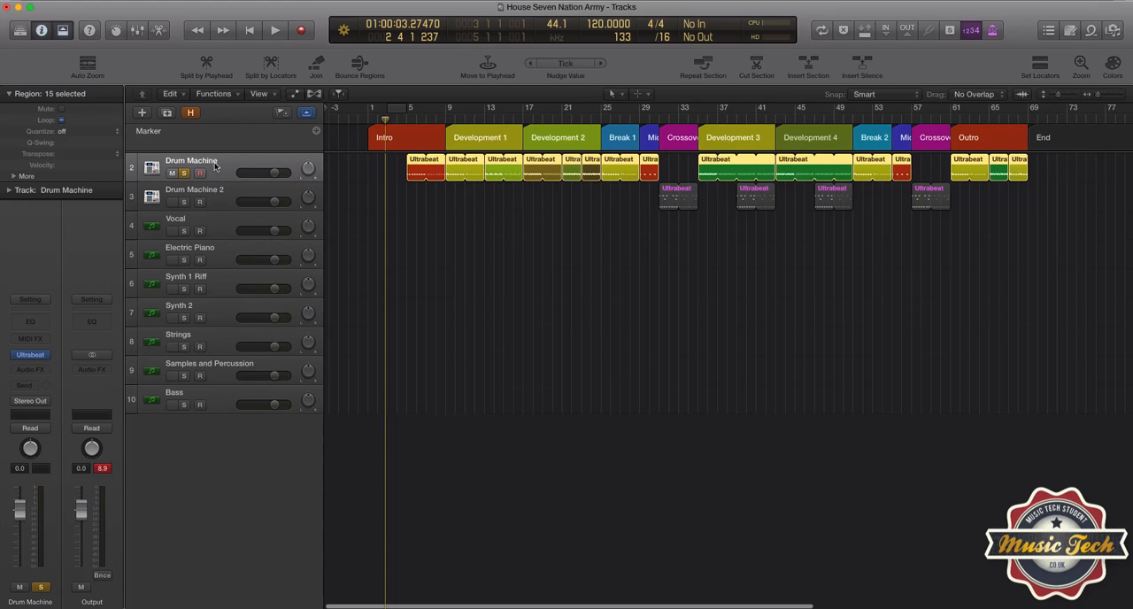
double_click(447, 122)
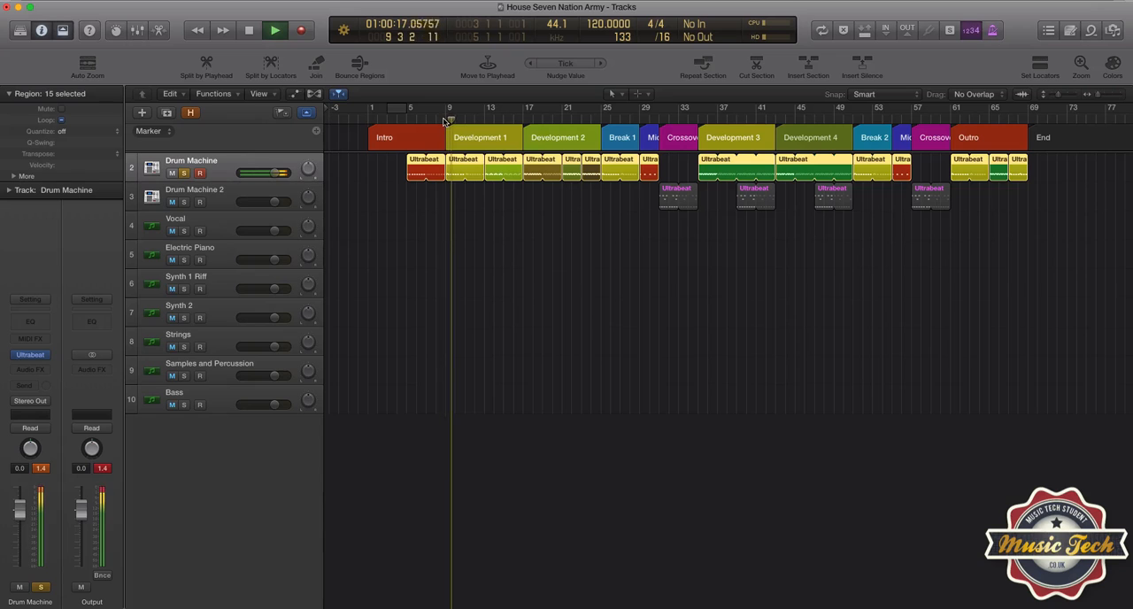
key("space")
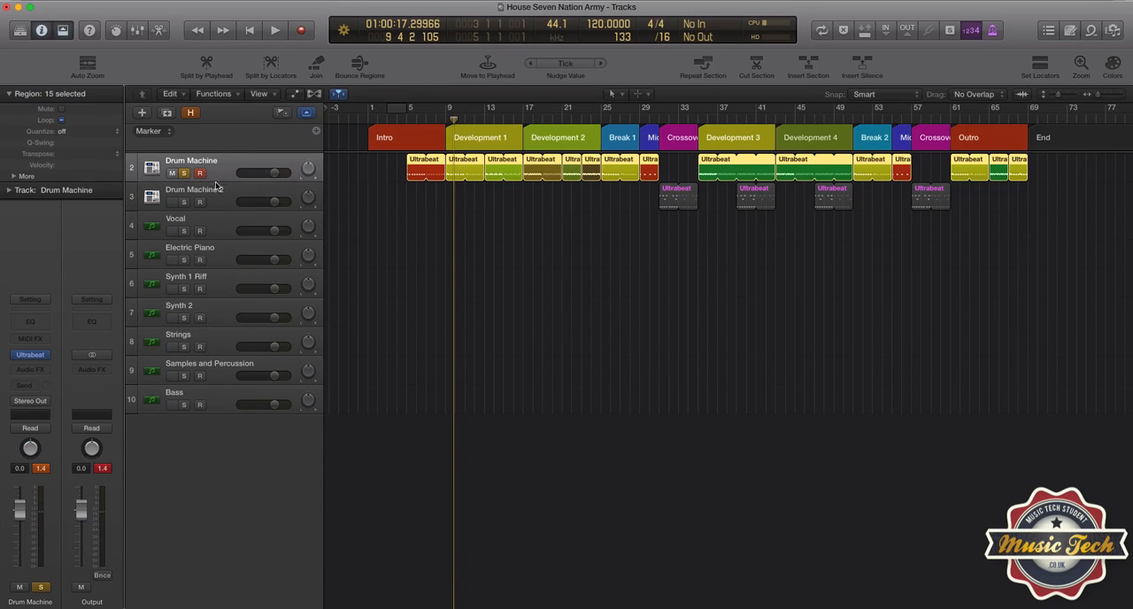
Step: Show the mixer, unsolo the Drum Machine channel, and play from bar 9 with Aux 1 audible
left_click(135, 31)
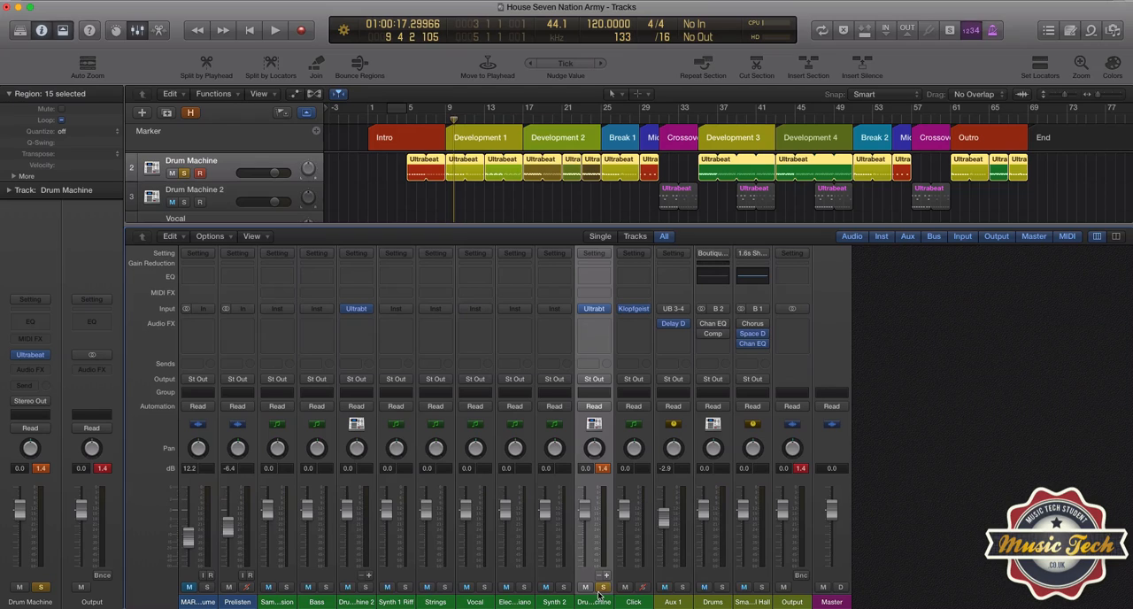
left_click(603, 587)
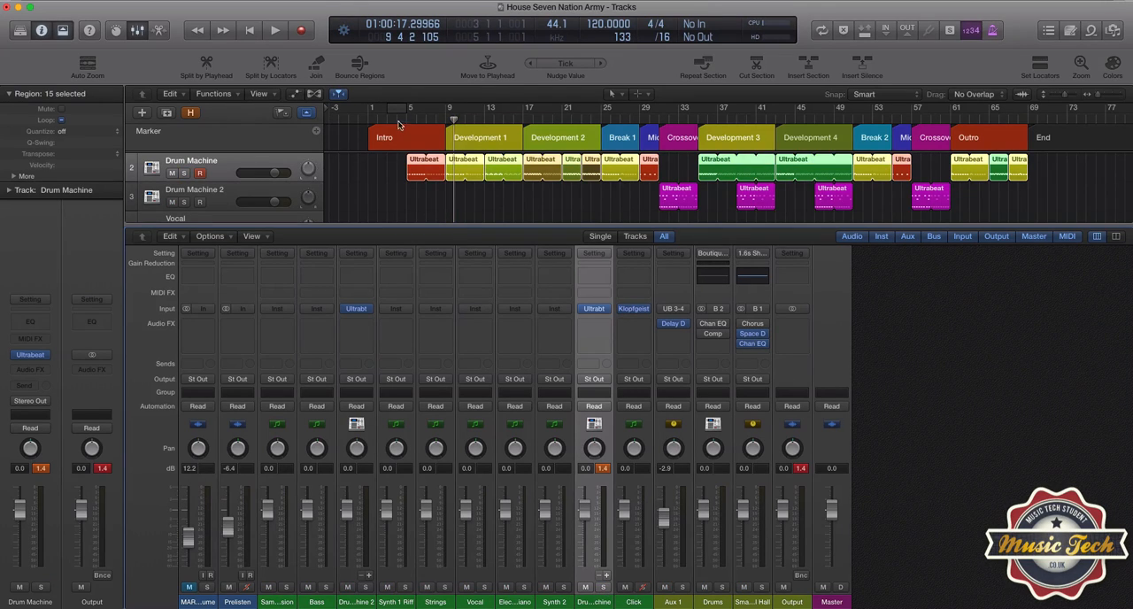
left_click(447, 120)
key("space")
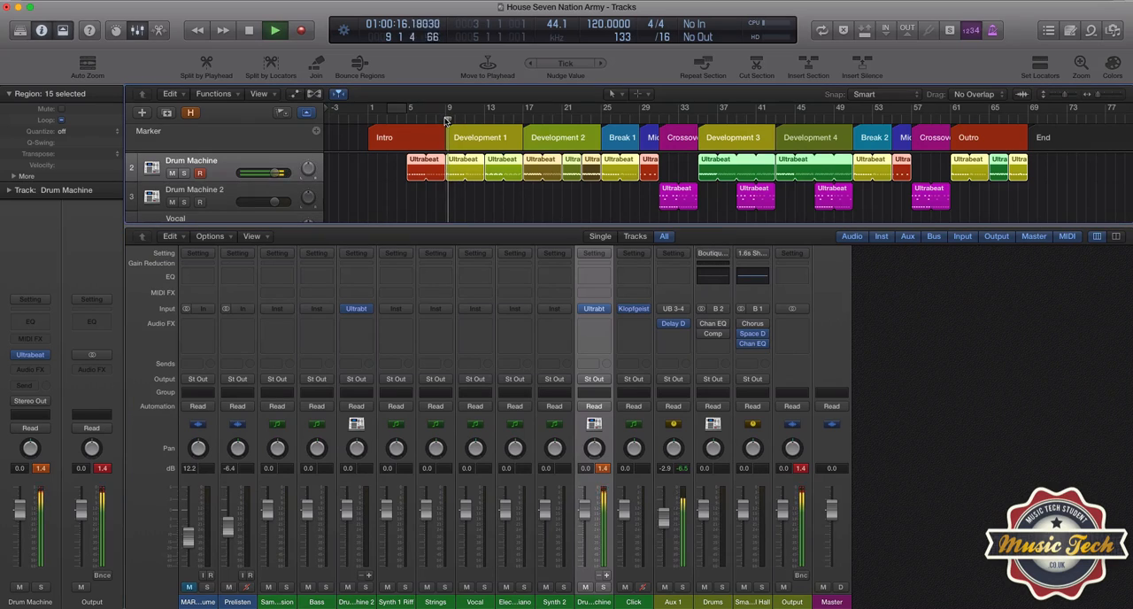
key("space")
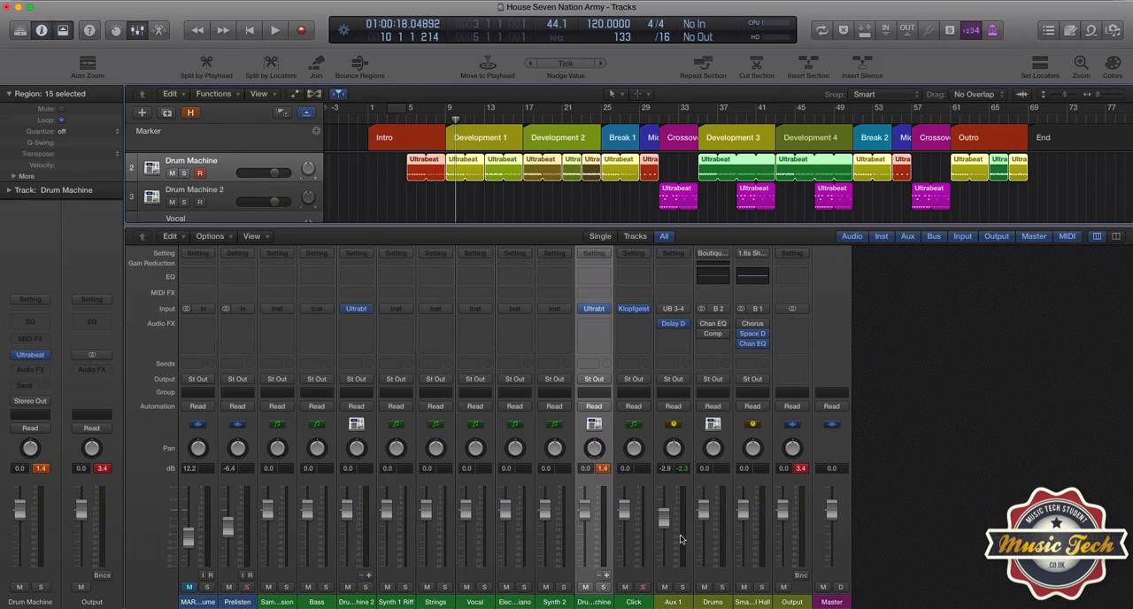
Step: Bypass Aux 1's Delay Designer, play from bar 9 to compare the sound, and re-enable the effect
mouse_move(663, 326)
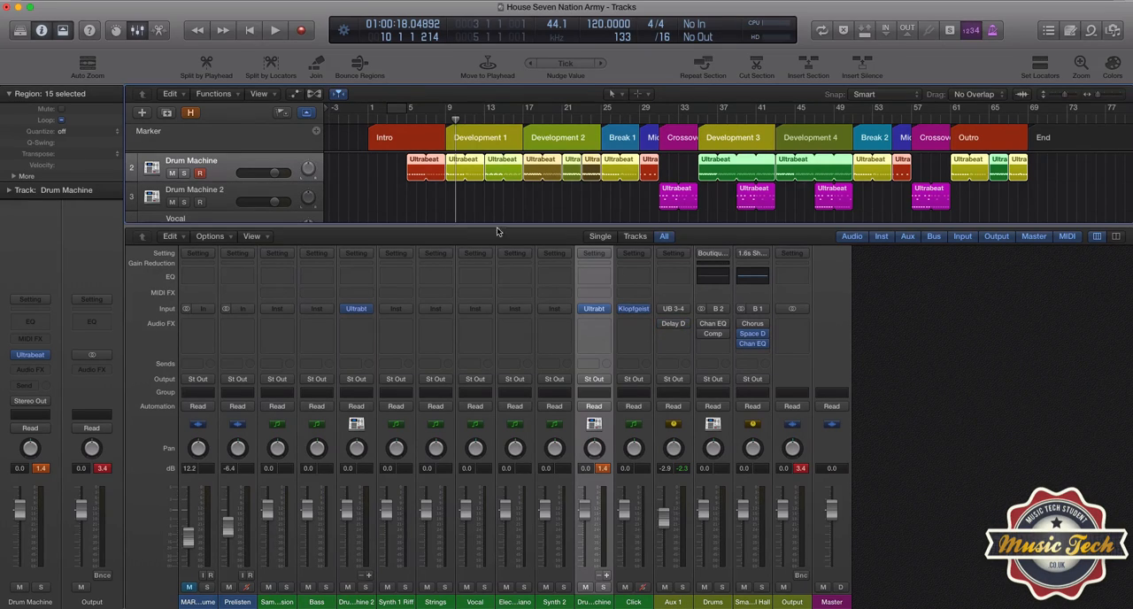
double_click(447, 119)
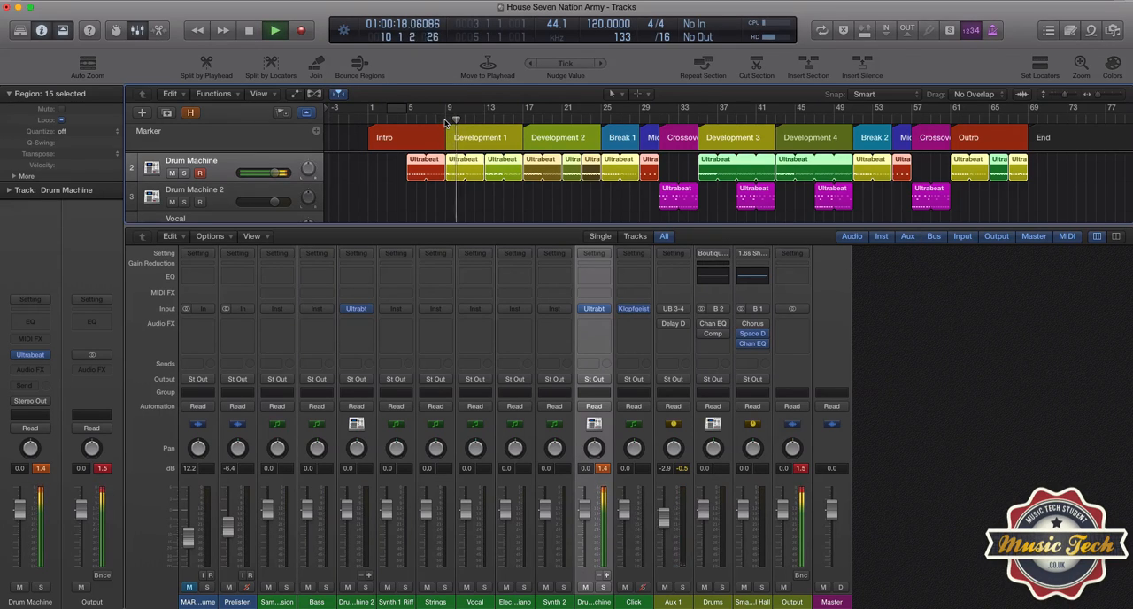
left_click(447, 121)
key("space")
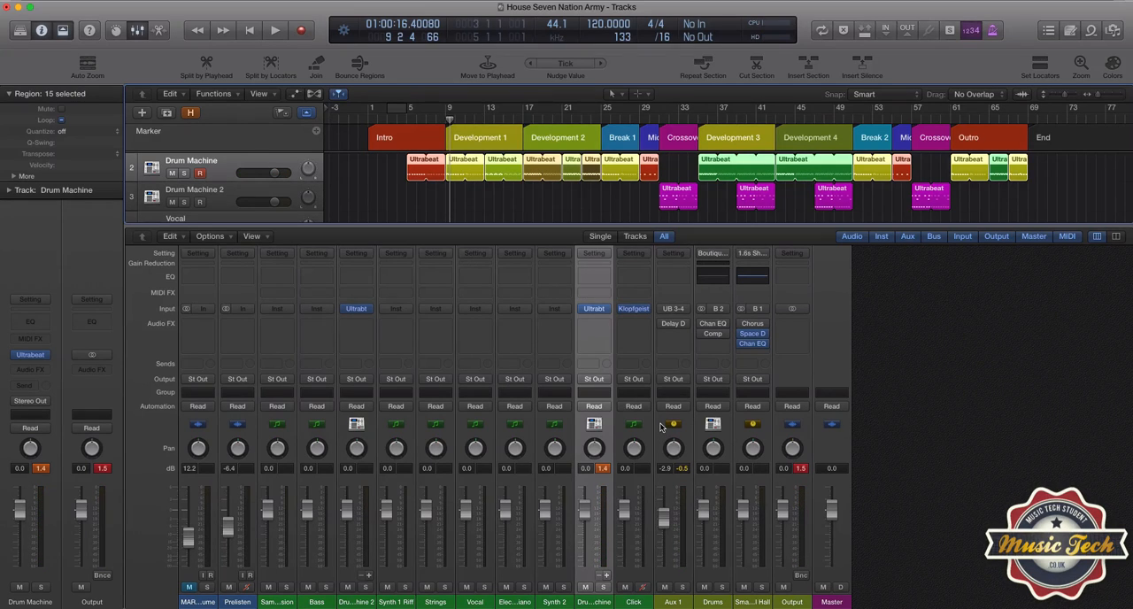
mouse_move(673, 325)
Step: Inspect CLAP2's output routing in Drum Machine's Ultrabeat and the mixer option for creating an auxiliary channel strip
mouse_move(34, 359)
left_click(32, 358)
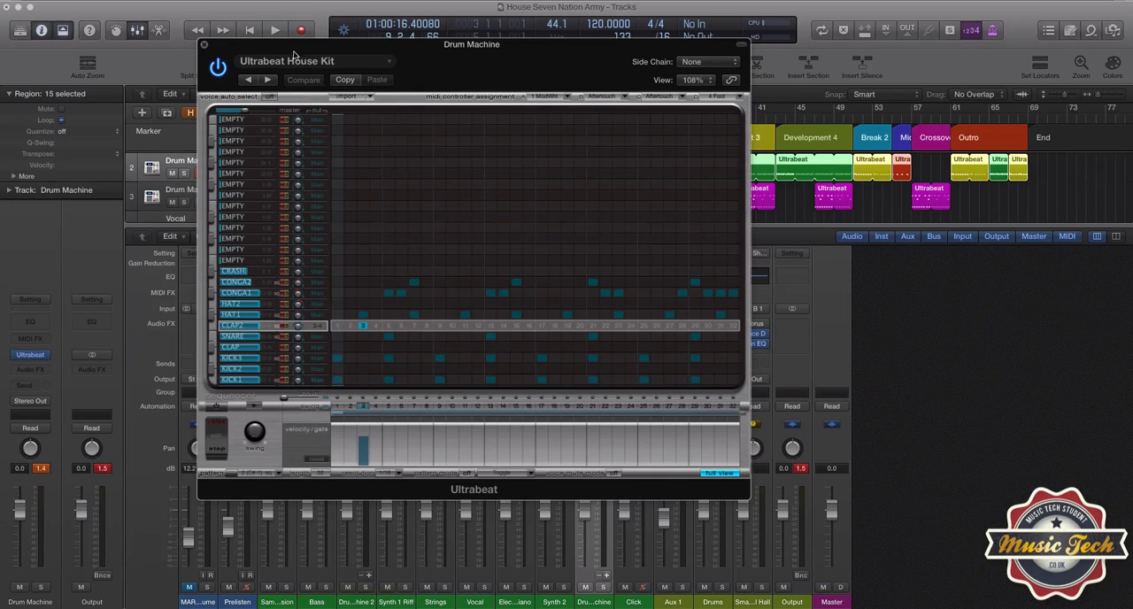
left_click(203, 45)
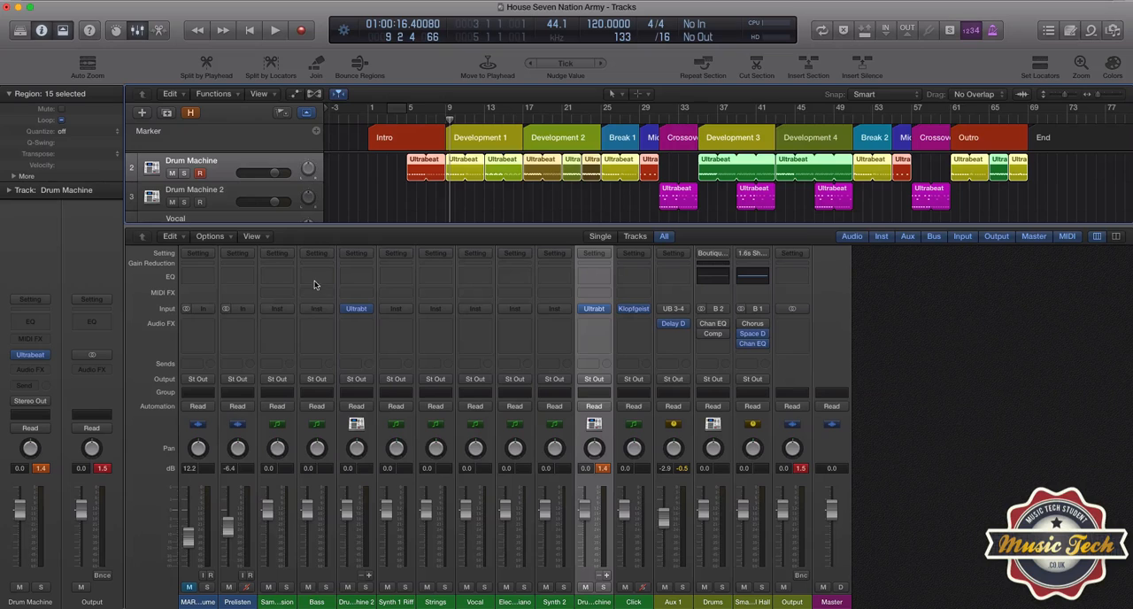
left_click(231, 241)
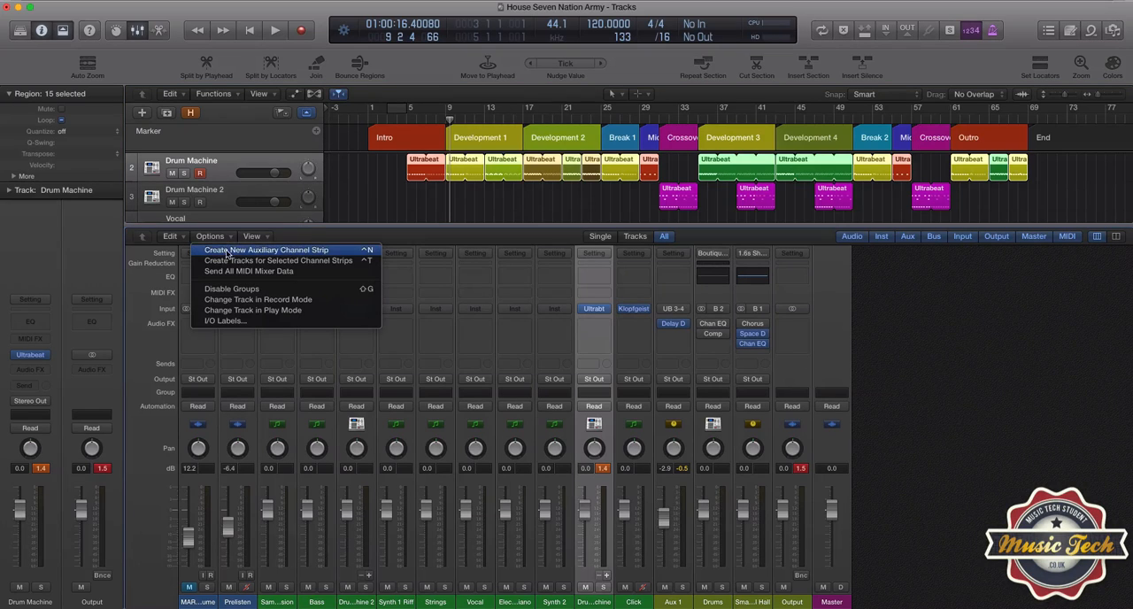
left_click(320, 238)
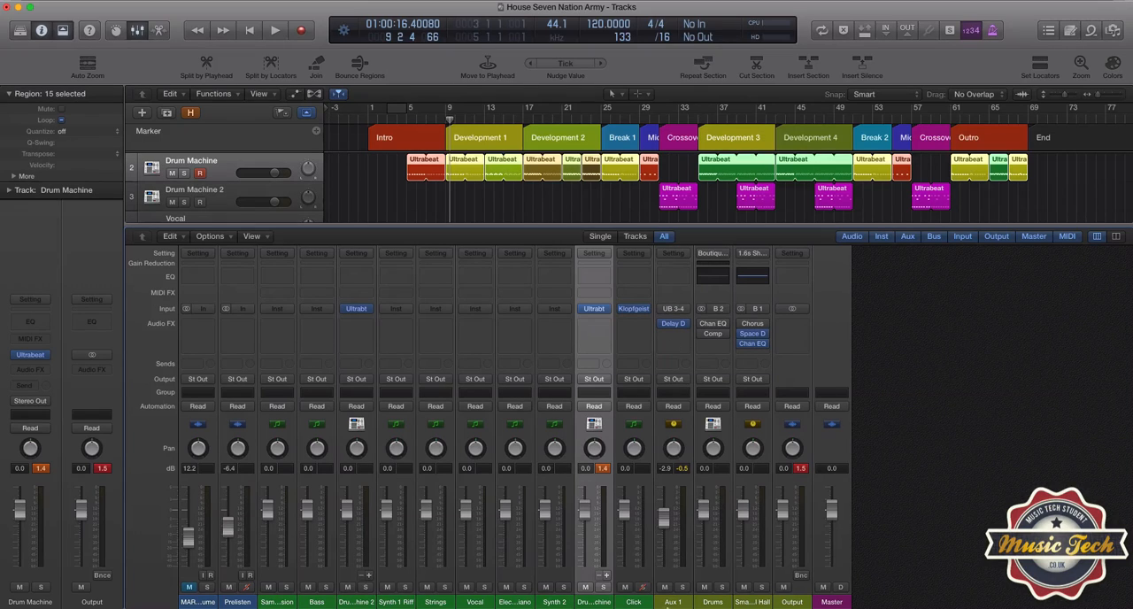
Step: Set Aux 1's input to Inst 9's UB 3-4 output
left_click(682, 309)
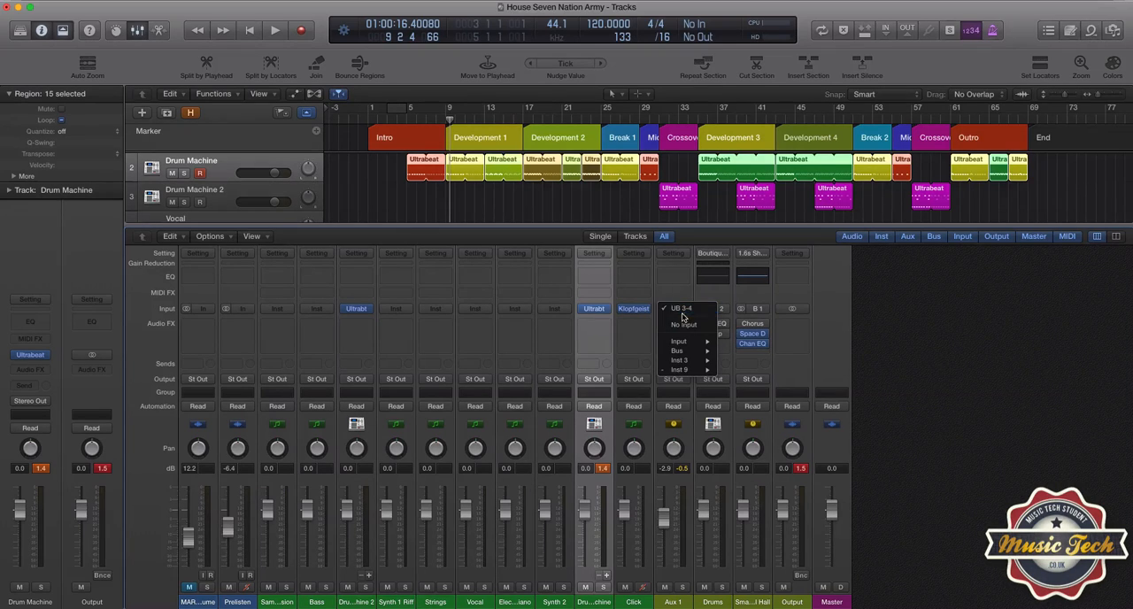
mouse_move(679, 370)
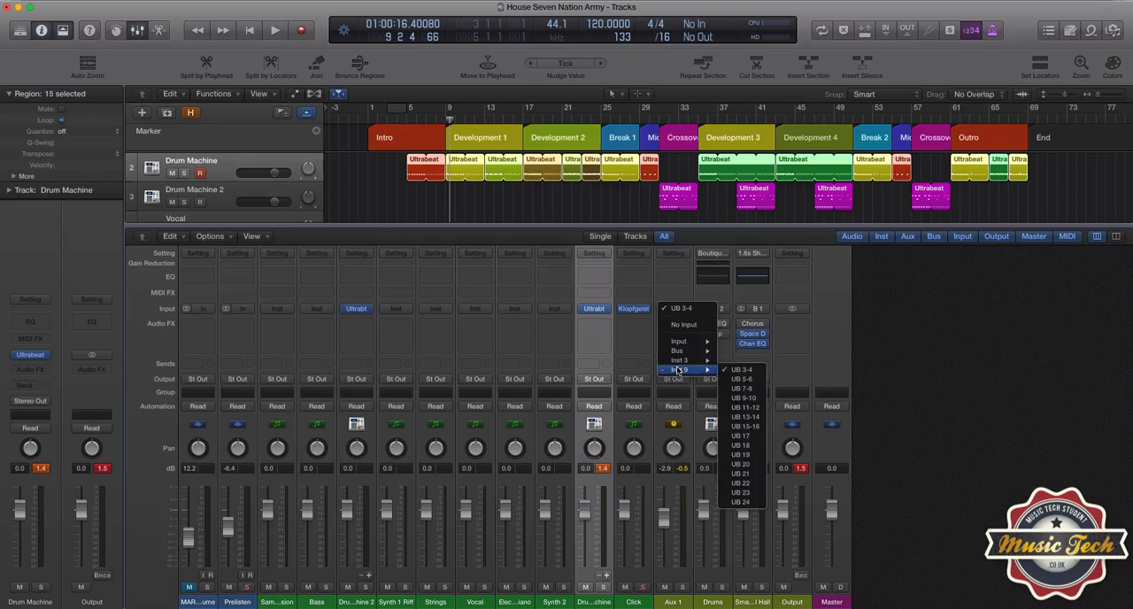
left_click(745, 371)
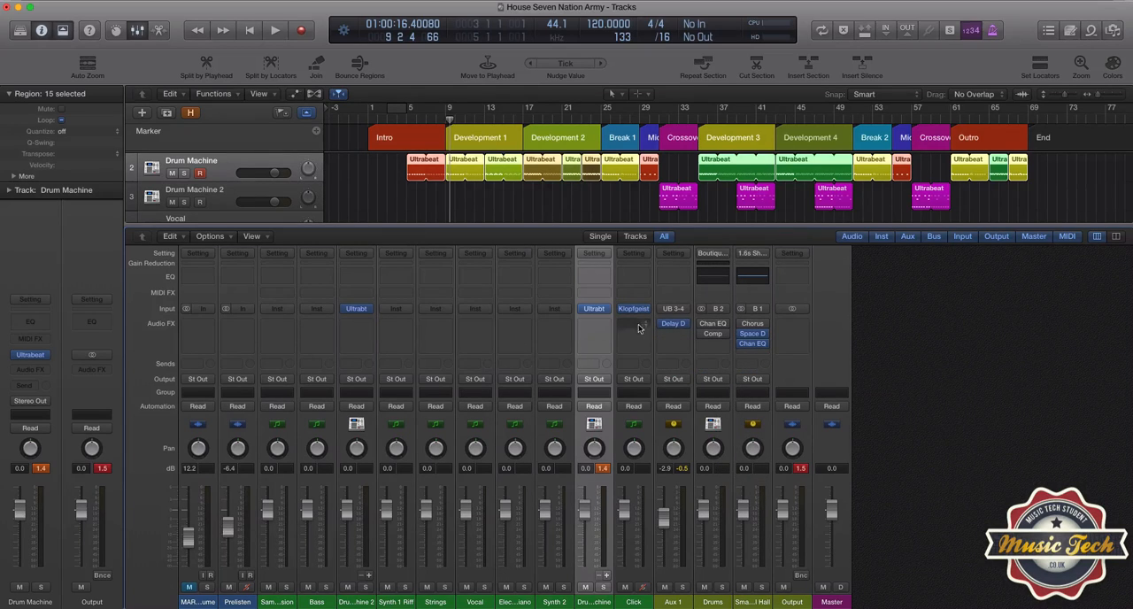
Step: Browse the Complex presets in Aux 1's Delay Designer, close it keeping Poly Sweep, and lower Aux 1's level to -5.0 dB
left_click(673, 325)
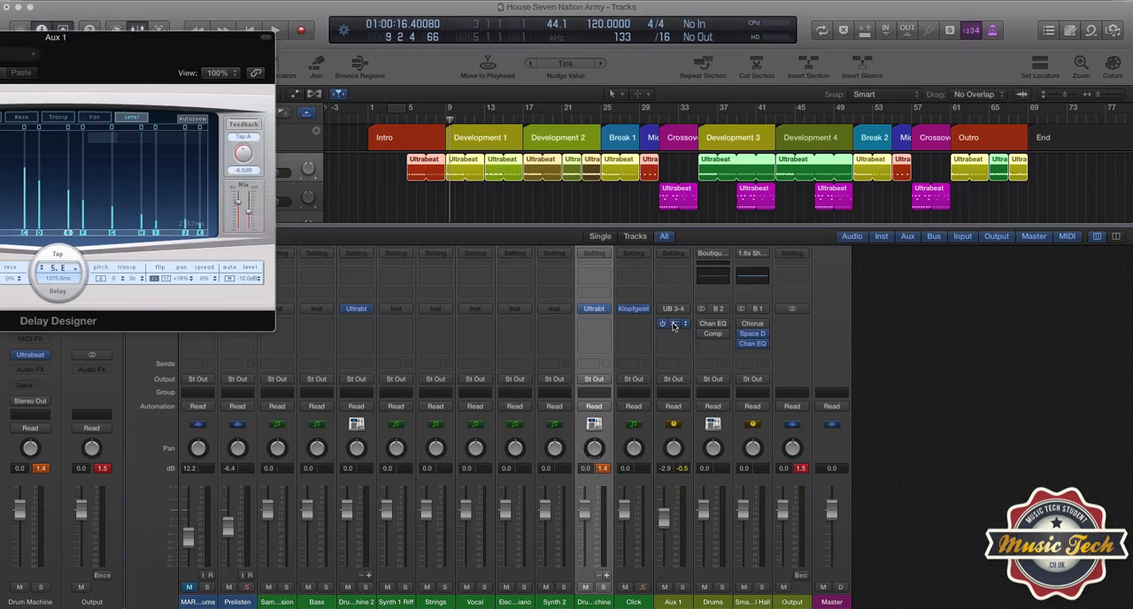
left_click_drag(203, 44, 610, 111)
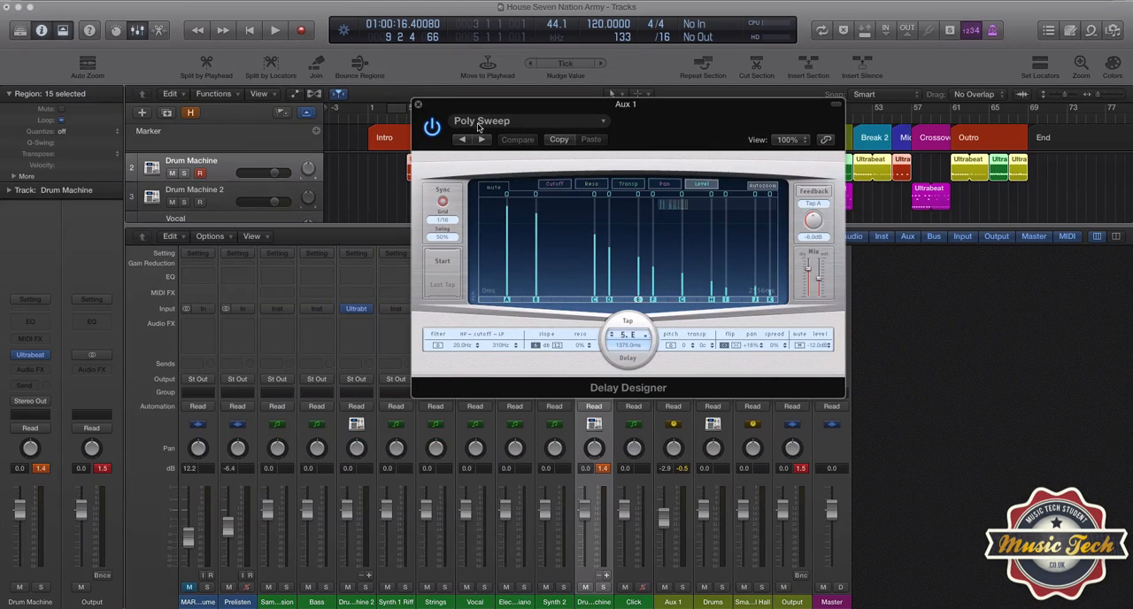
left_click(488, 128)
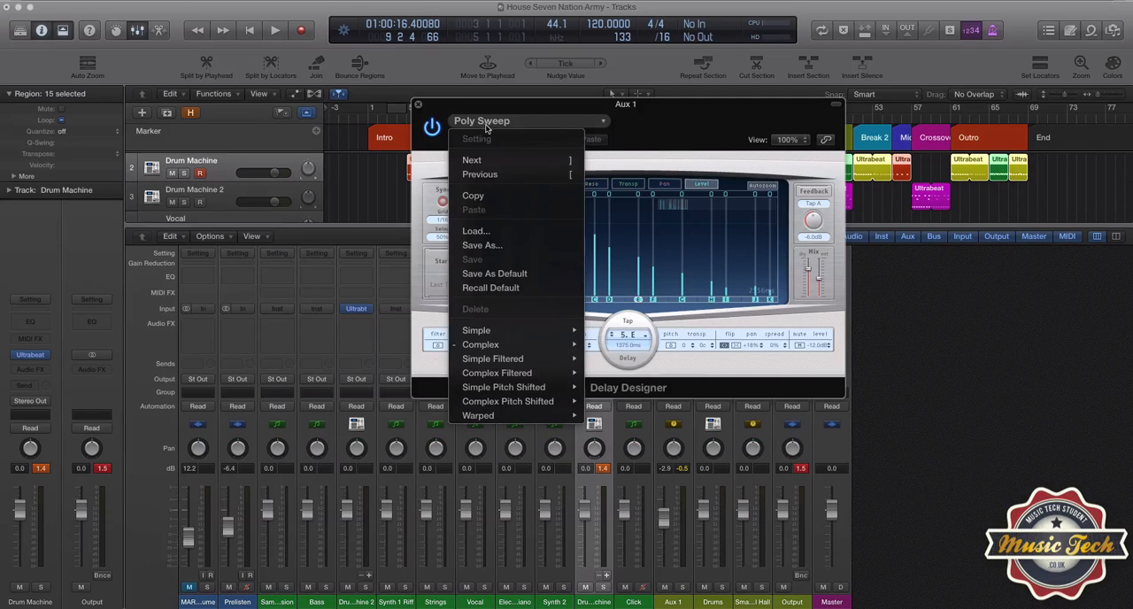
mouse_move(513, 348)
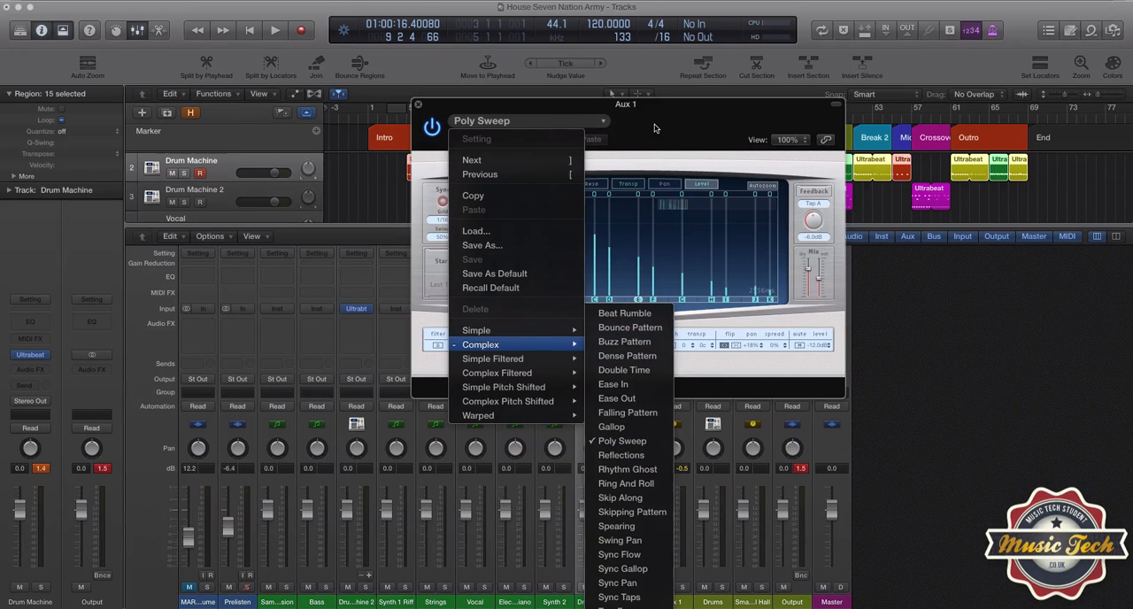
left_click(691, 122)
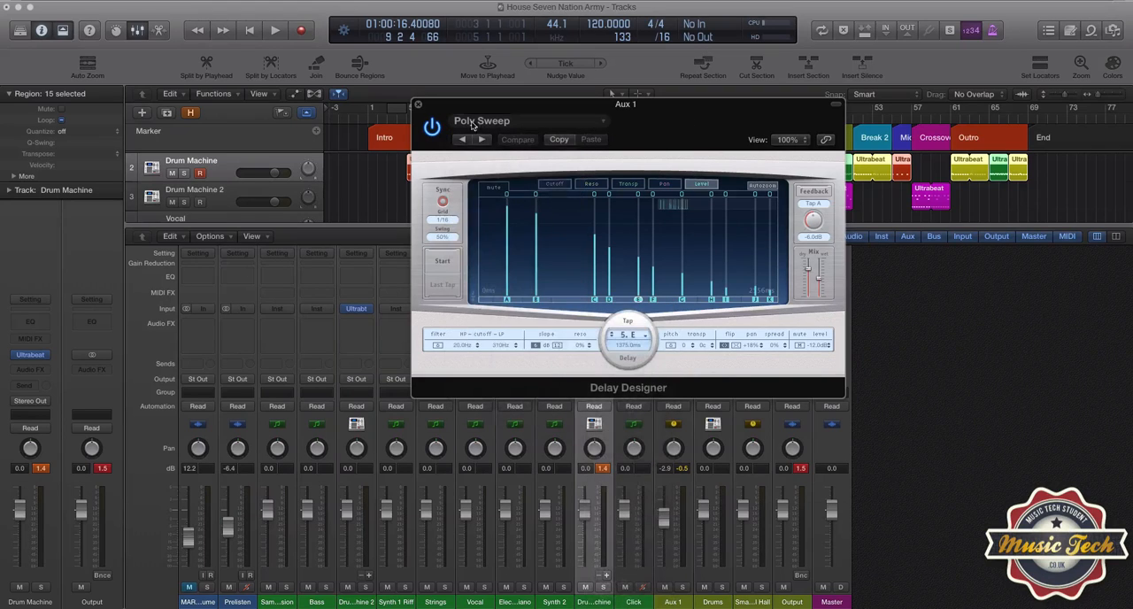
left_click(417, 104)
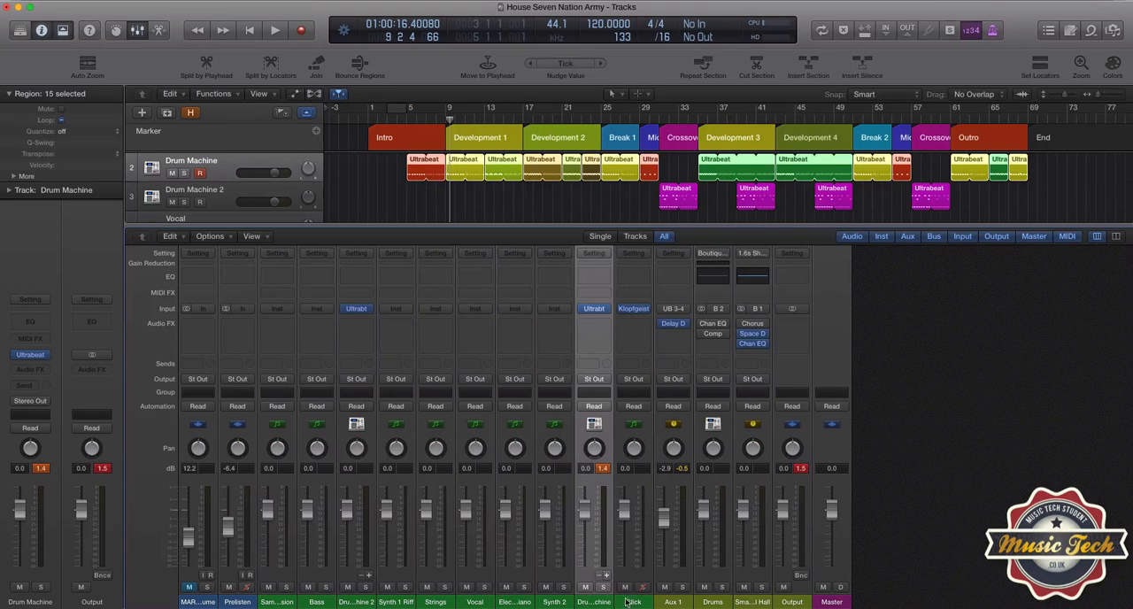
left_click_drag(662, 522, 663, 571)
Step: Examine the output choices for the HAT2 voice in Drum Machine's Ultrabeat and close it without changing the routing
left_click(34, 355)
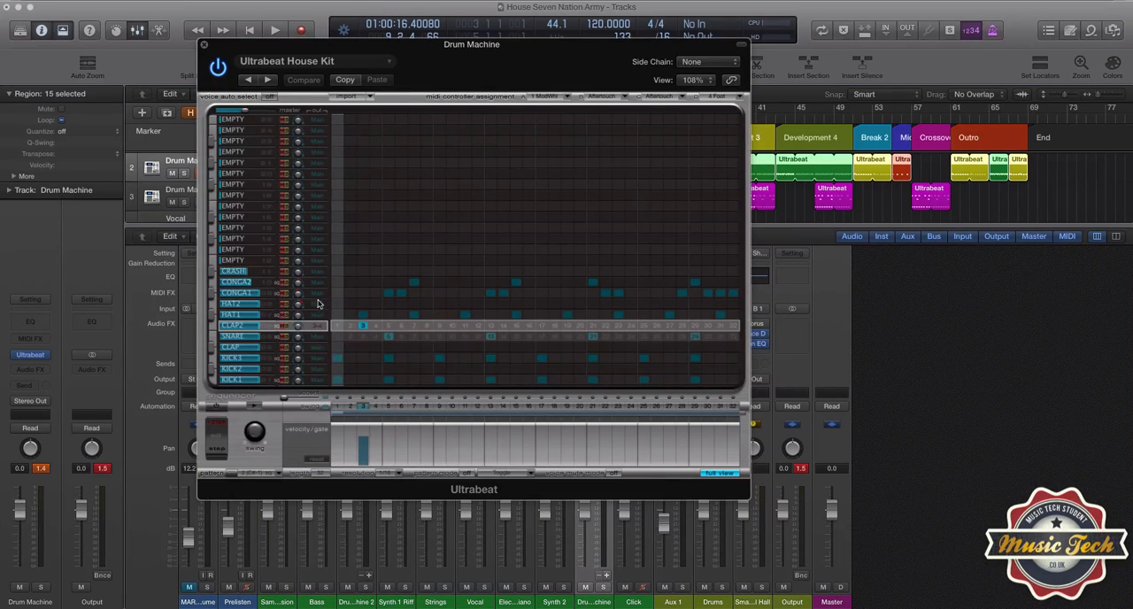
left_click(316, 301)
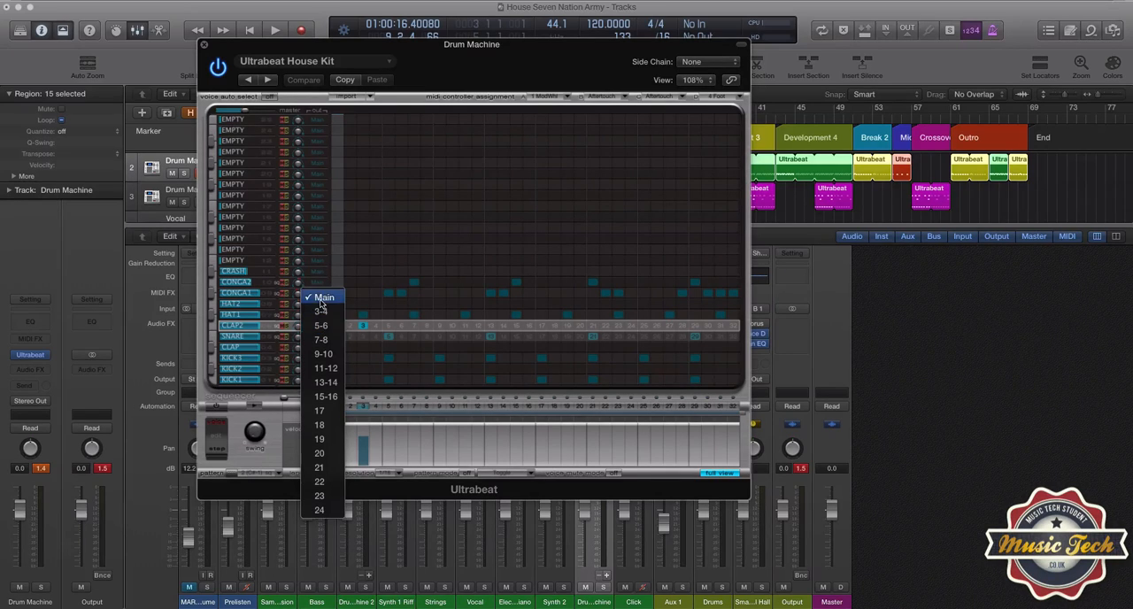
left_click(450, 67)
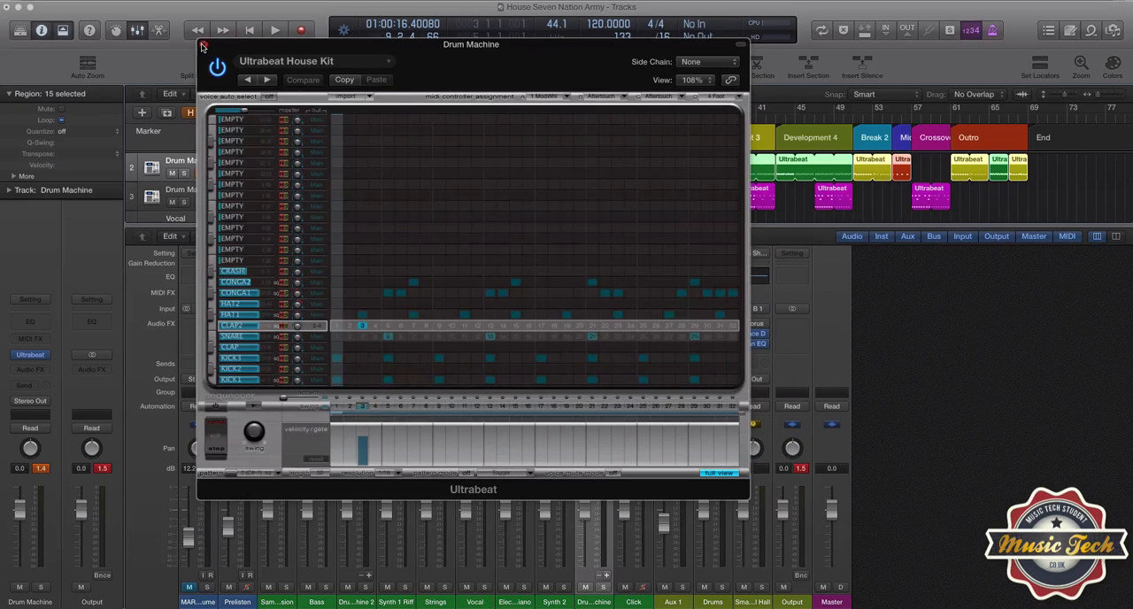
left_click(203, 45)
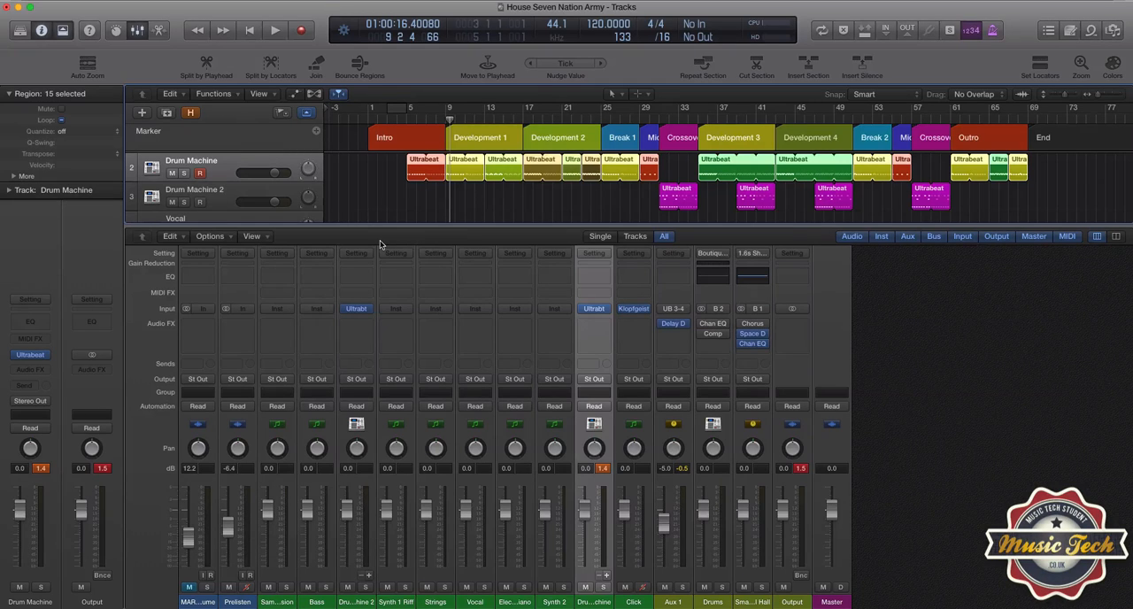
Step: Hide the mixer and play the full drum arrangement from bar 5, stopping early in Development 3
left_click(147, 31)
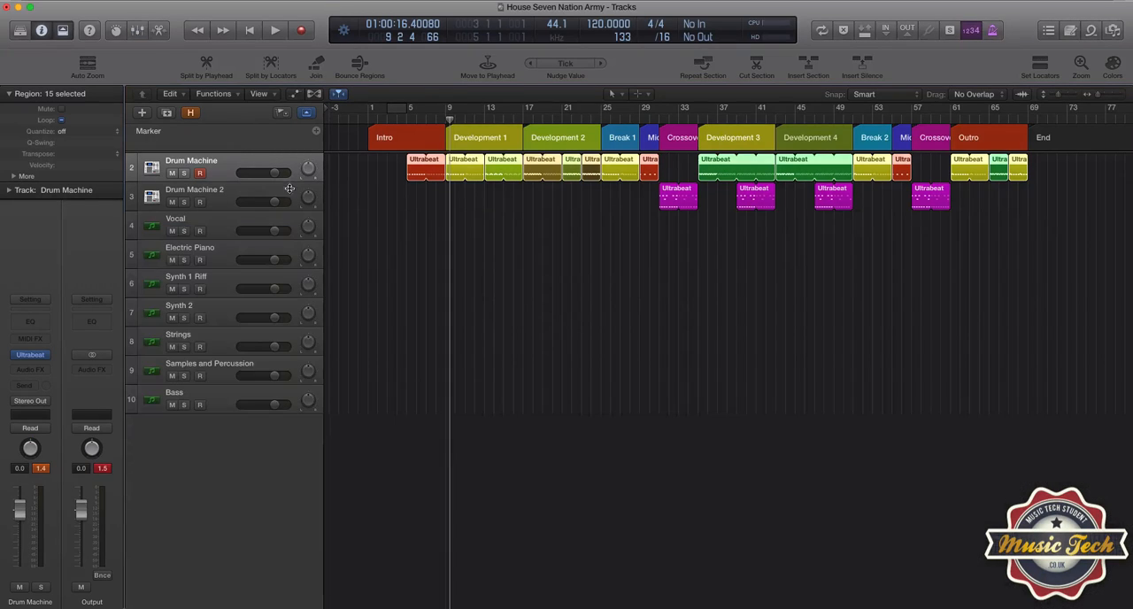
left_click(406, 123)
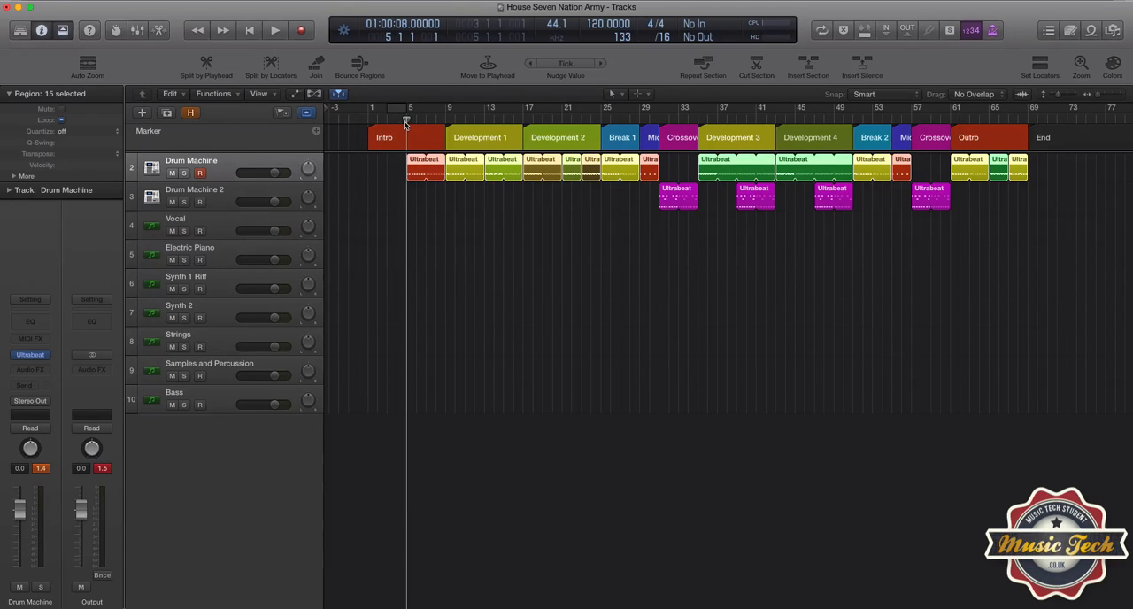
key("space")
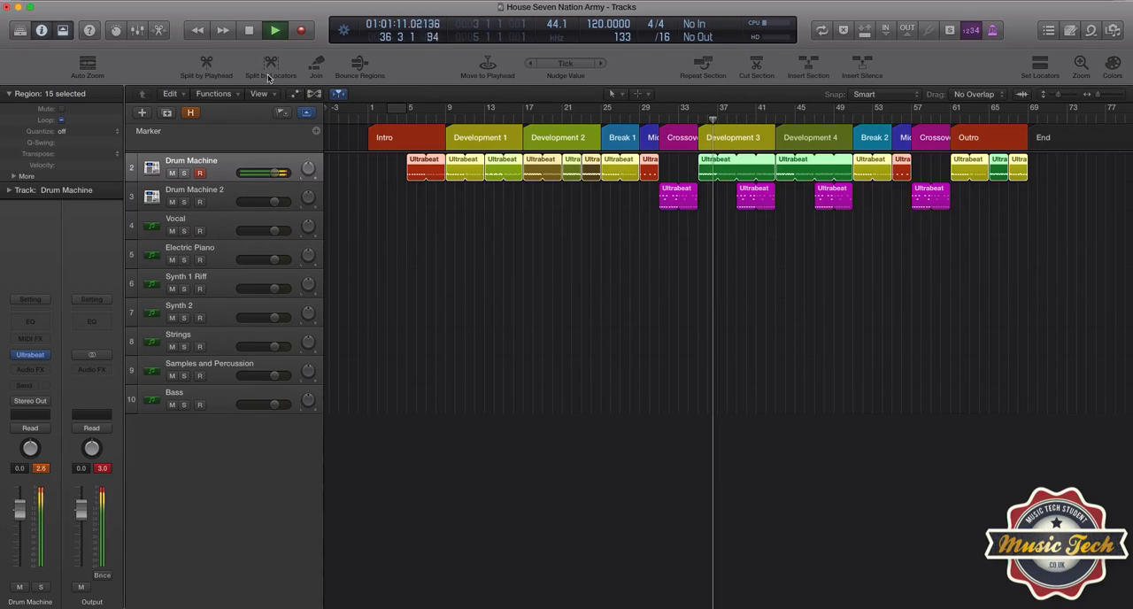
left_click(250, 31)
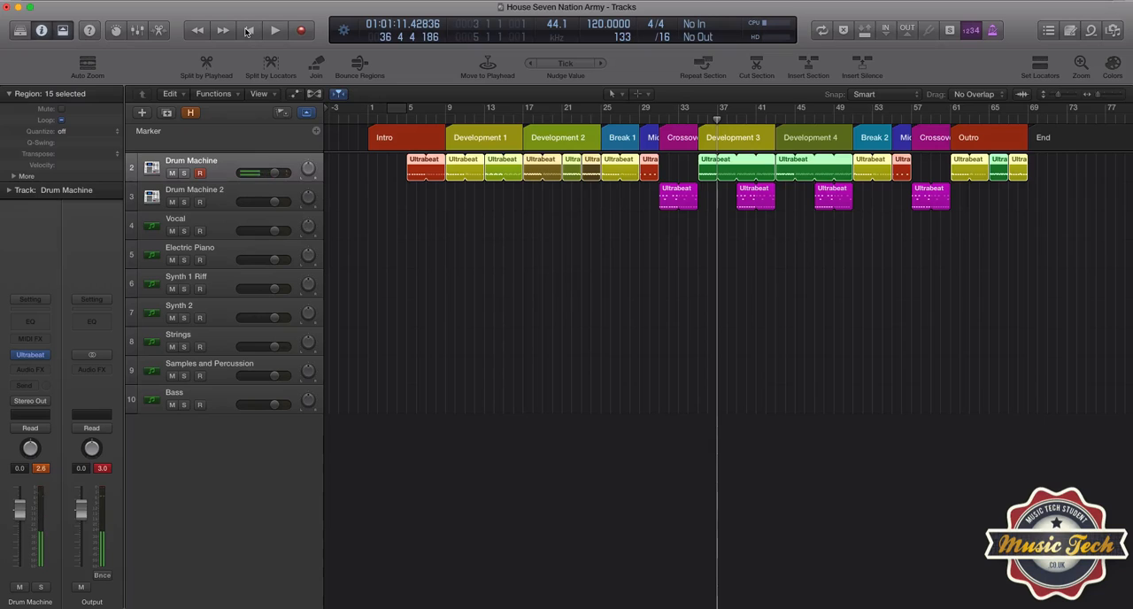